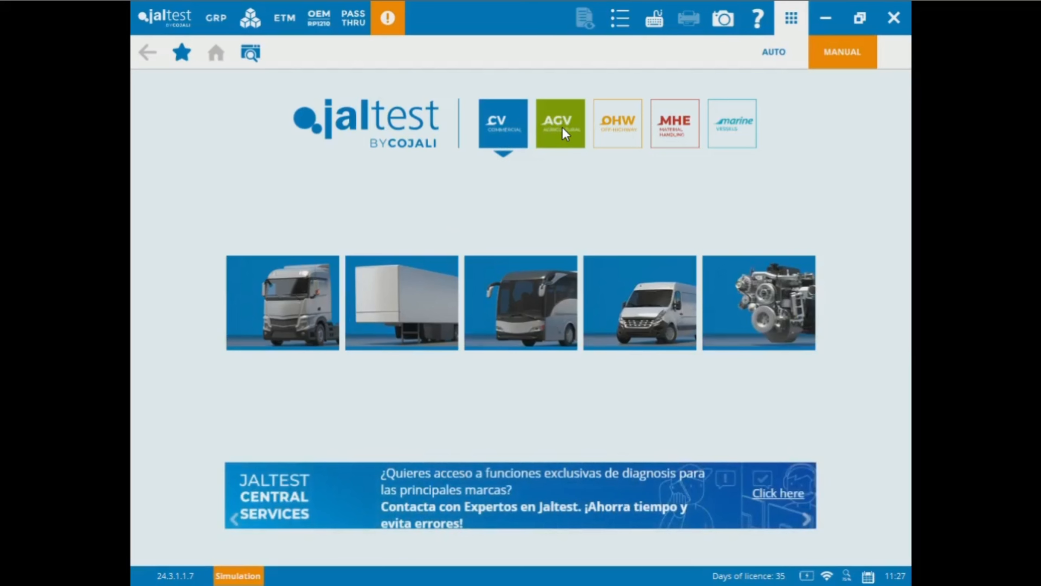
Browse the agricultural vehicle category and the heavy equipment, compact machinery and engine types in the off-highway category.
{"action": "left_click", "coordinate": [562, 127]}
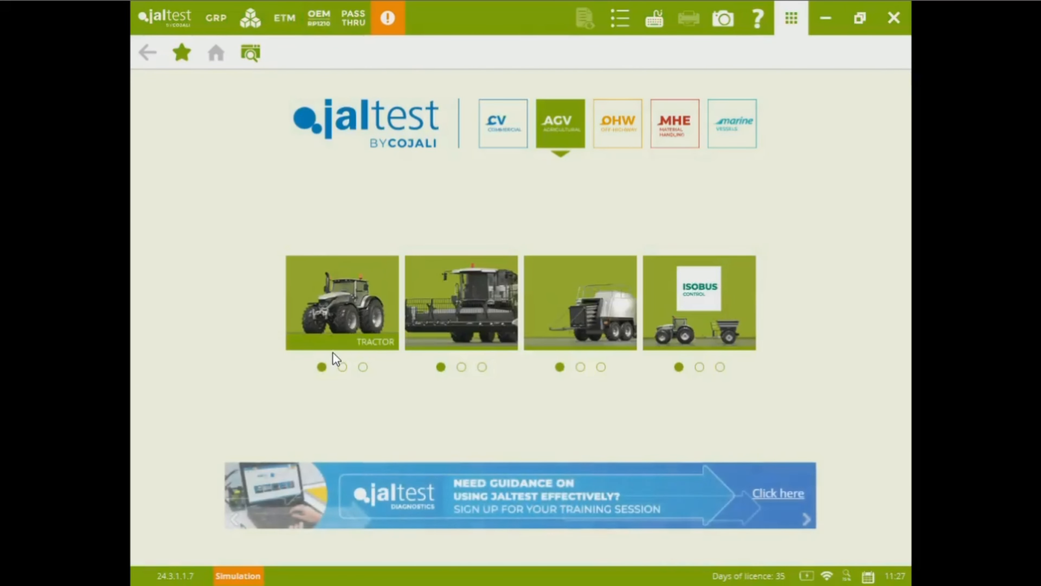
{"action": "left_click", "coordinate": [615, 129]}
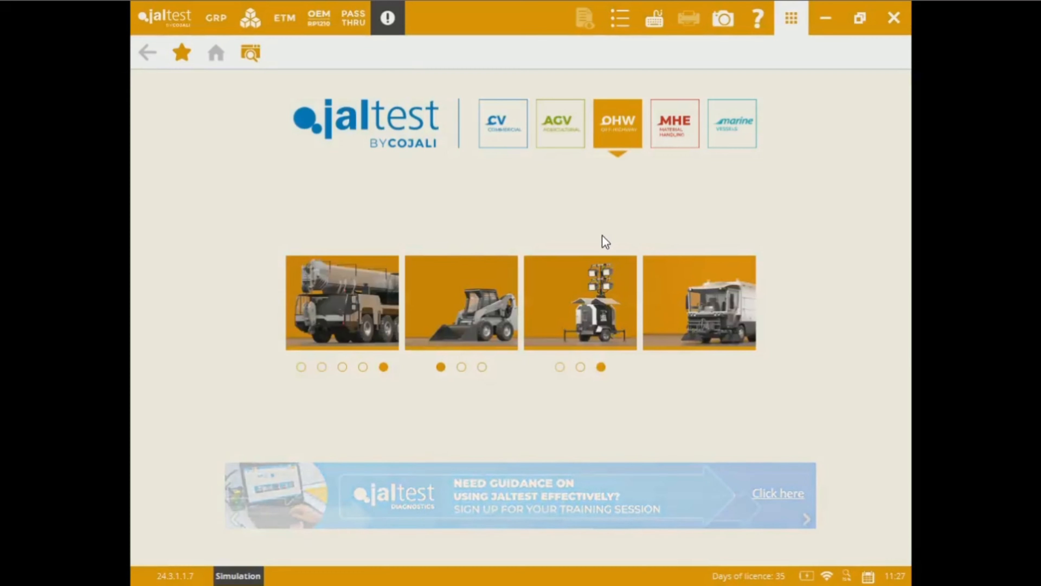
{"action": "left_click", "coordinate": [560, 367]}
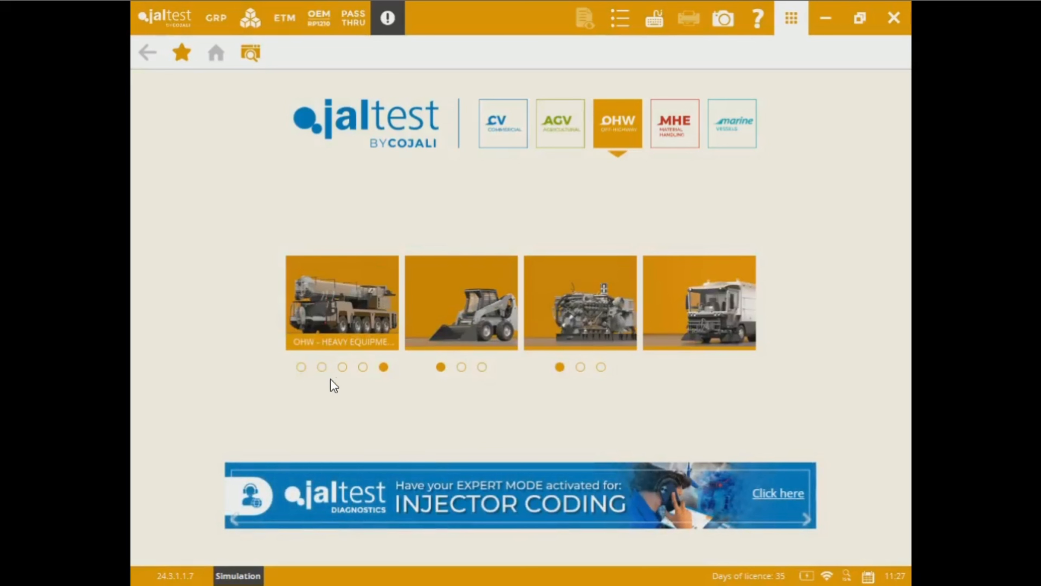
{"action": "left_click", "coordinate": [343, 366]}
{"action": "left_click", "coordinate": [301, 368]}
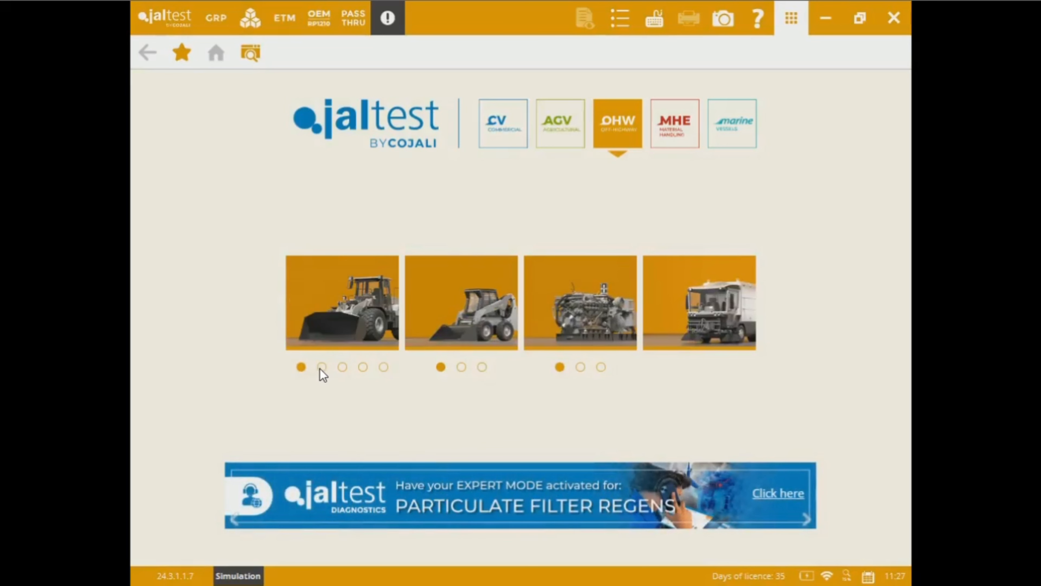
{"action": "left_click", "coordinate": [362, 366]}
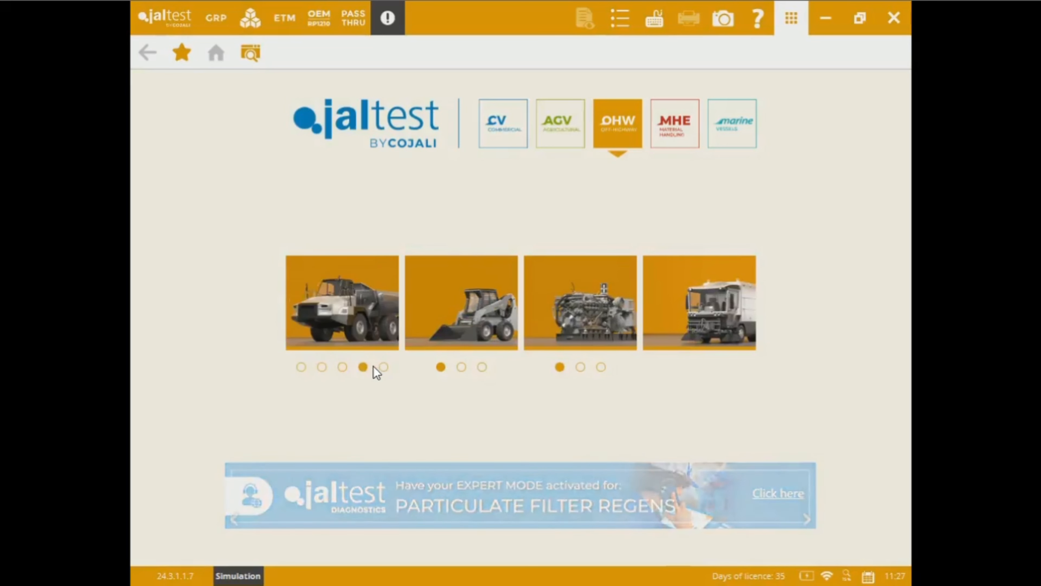
{"action": "left_click", "coordinate": [461, 366]}
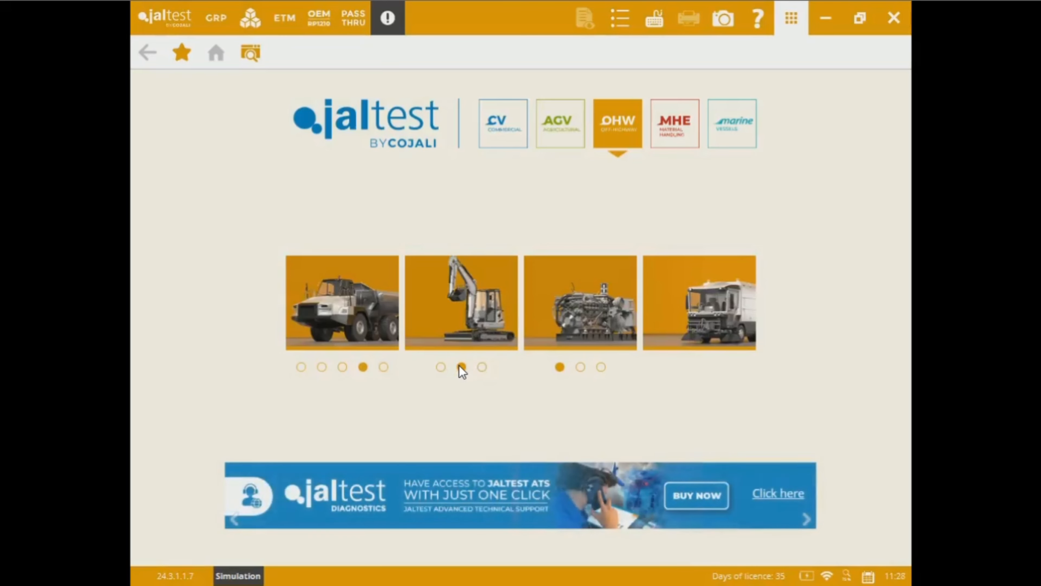
{"action": "left_click", "coordinate": [479, 366]}
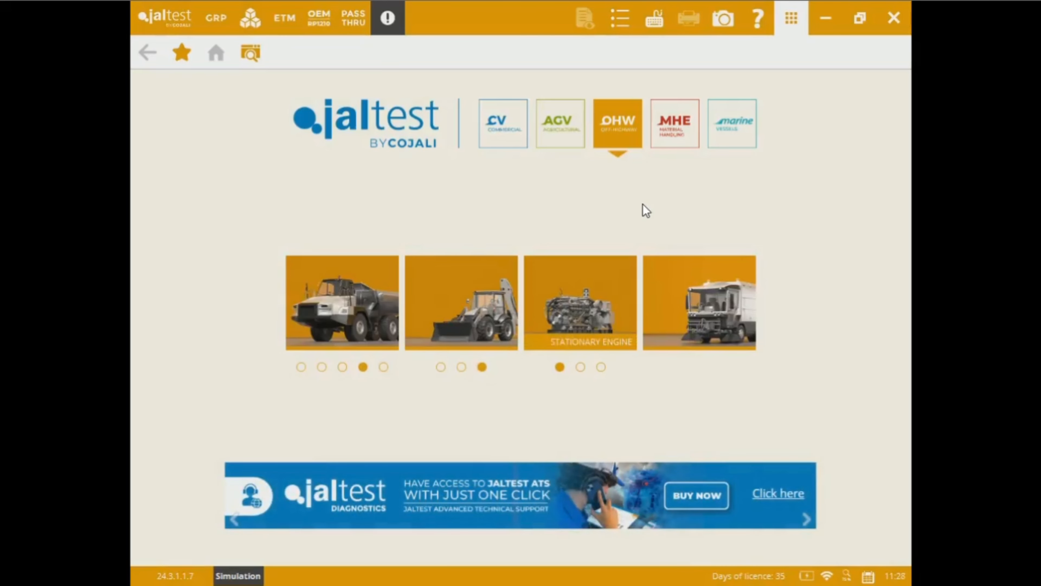
View each of the equipment types in the material handling category, from the forklift to the telehandler.
{"action": "left_click", "coordinate": [677, 136]}
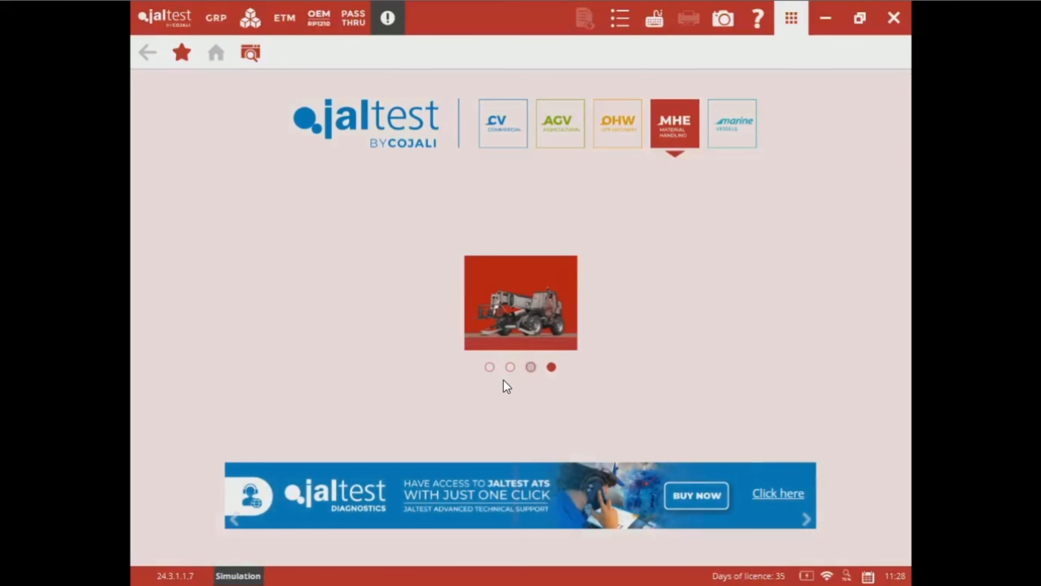
{"action": "left_click", "coordinate": [490, 367]}
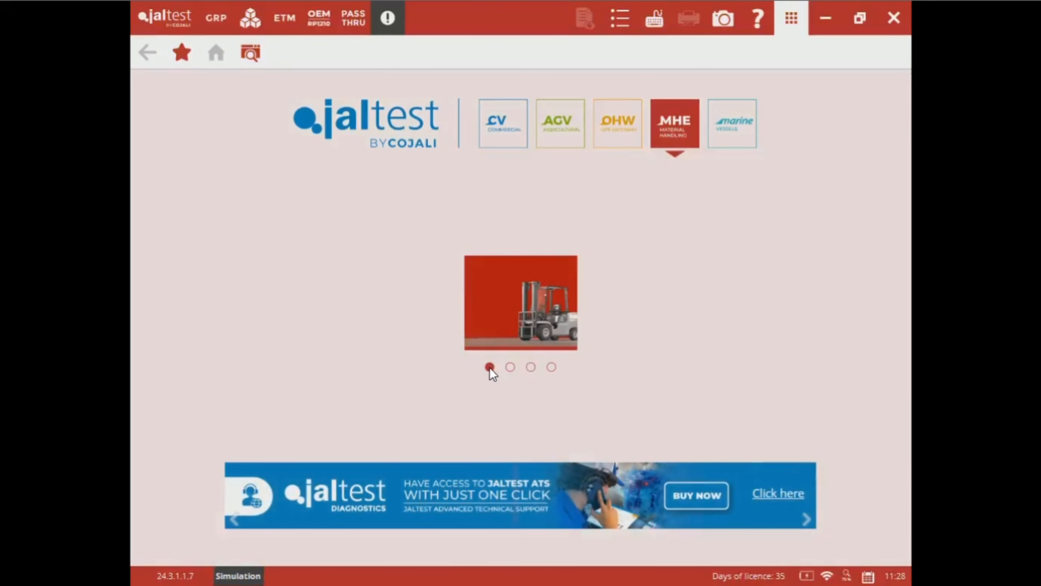
{"action": "left_click", "coordinate": [513, 367]}
{"action": "left_click", "coordinate": [531, 367]}
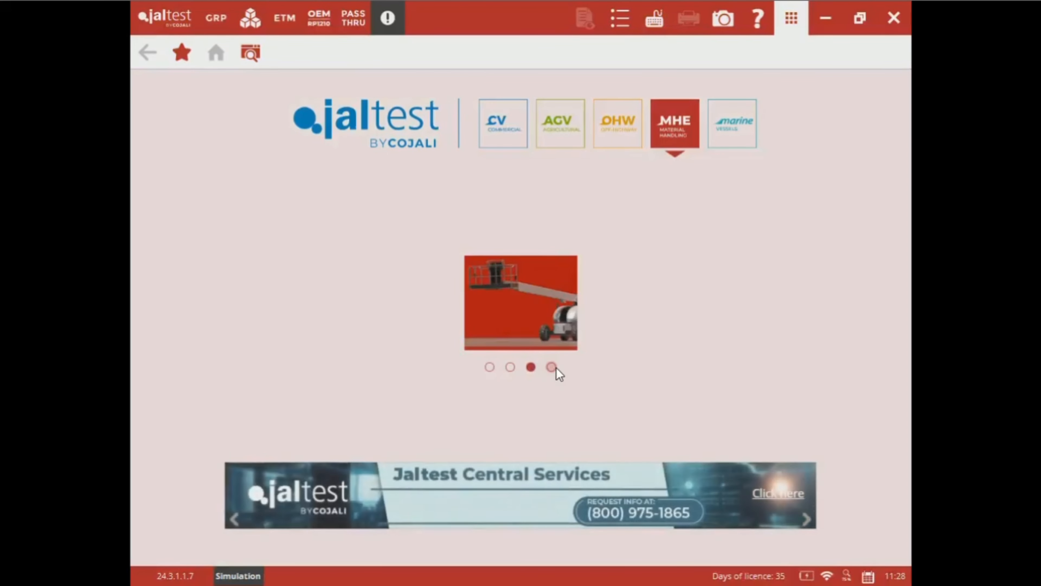
{"action": "left_click", "coordinate": [551, 366]}
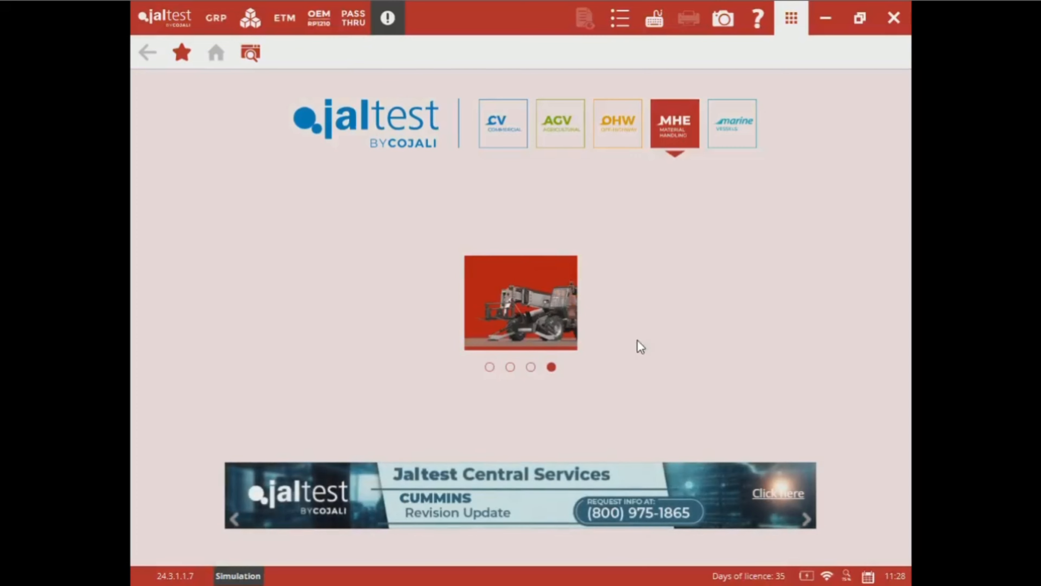
View the marine vessel types and return to the commercial vehicle category.
{"action": "left_click", "coordinate": [734, 129]}
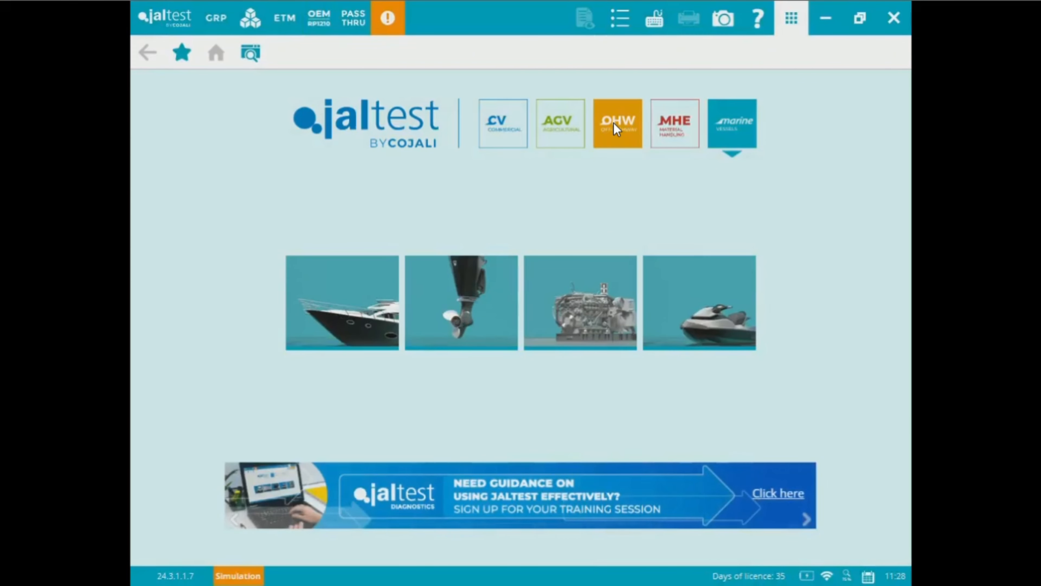
{"action": "left_click", "coordinate": [506, 132]}
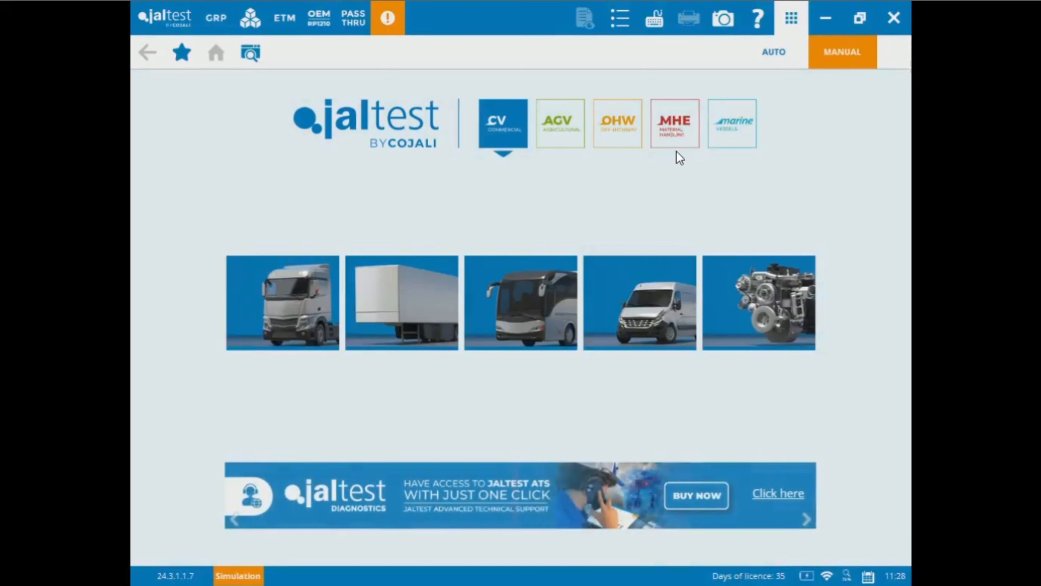
{"action": "left_click", "coordinate": [675, 140]}
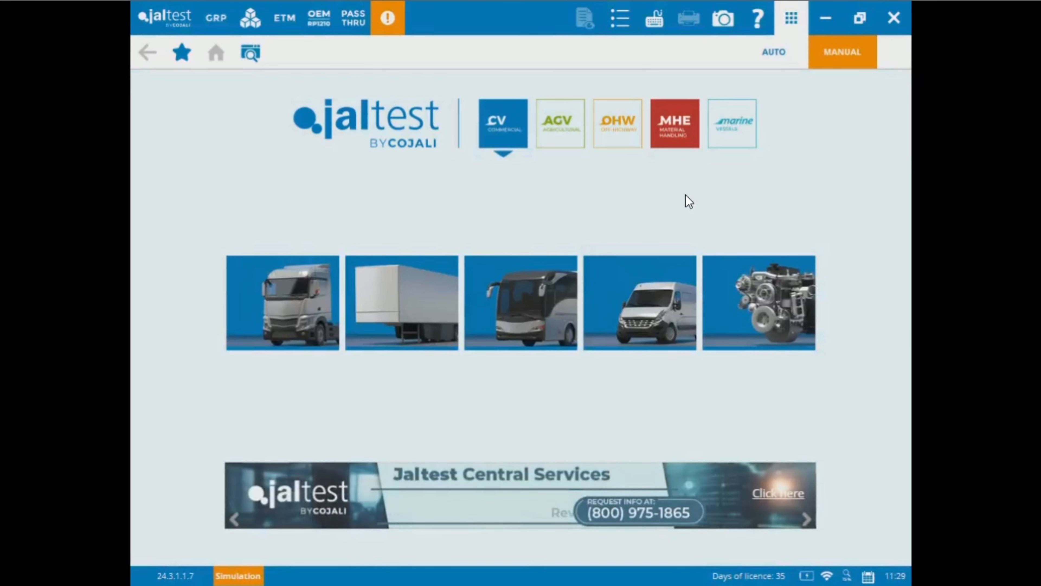
View the connection information for the Kenworth Class 8 truck model T680 [ 2016 - 2021 ].
{"action": "left_click", "coordinate": [317, 297]}
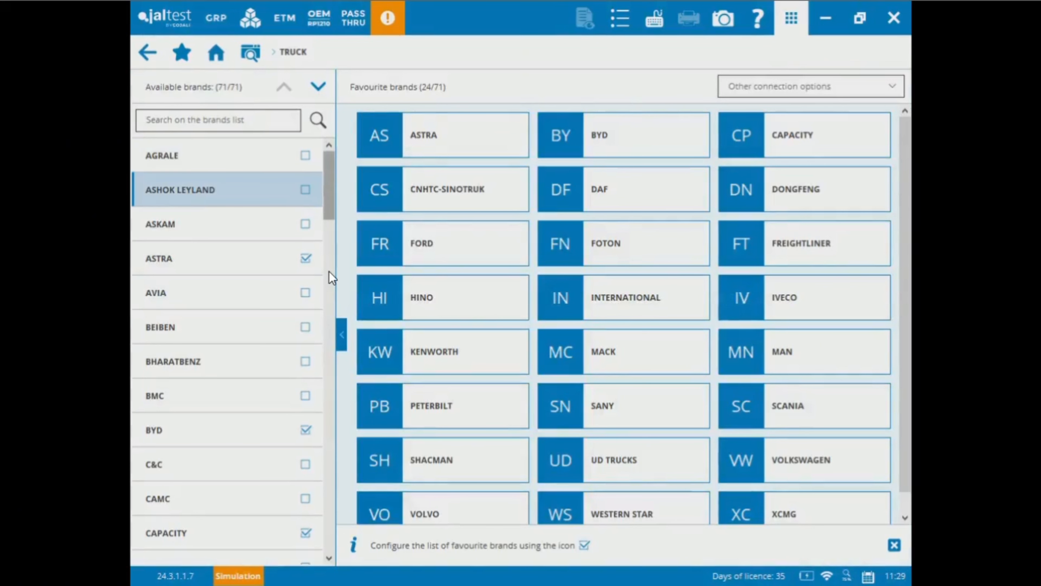
{"action": "left_click_drag", "start_coordinate": [328, 271], "coordinate": [328, 168]}
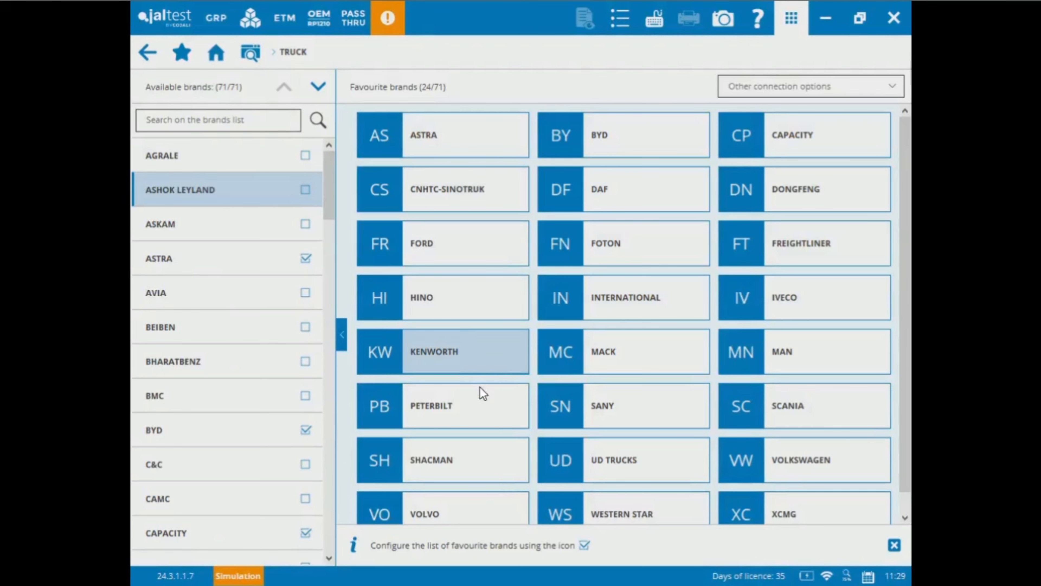
{"action": "left_click", "coordinate": [487, 356]}
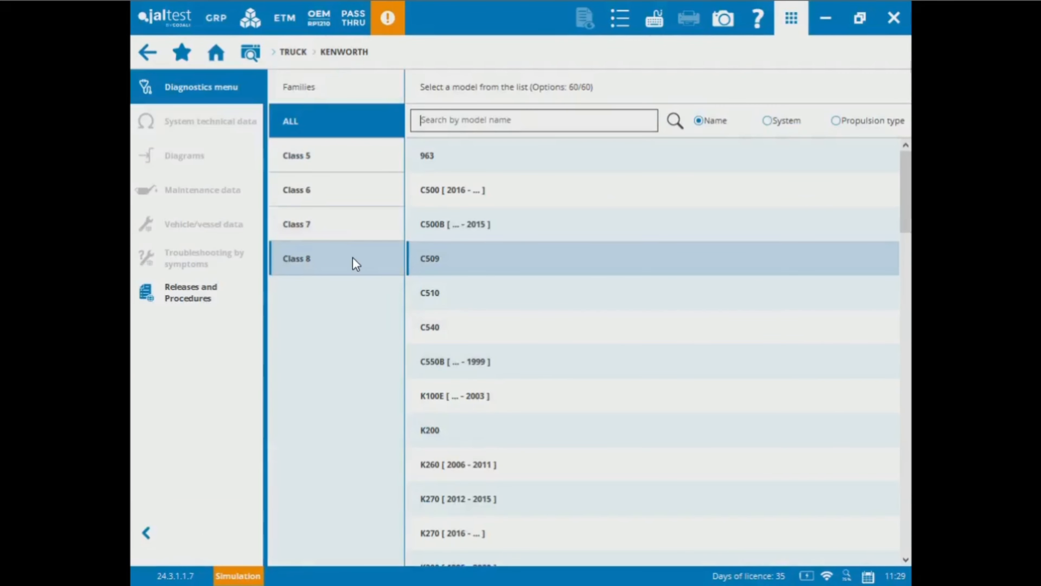
{"action": "left_click", "coordinate": [346, 260]}
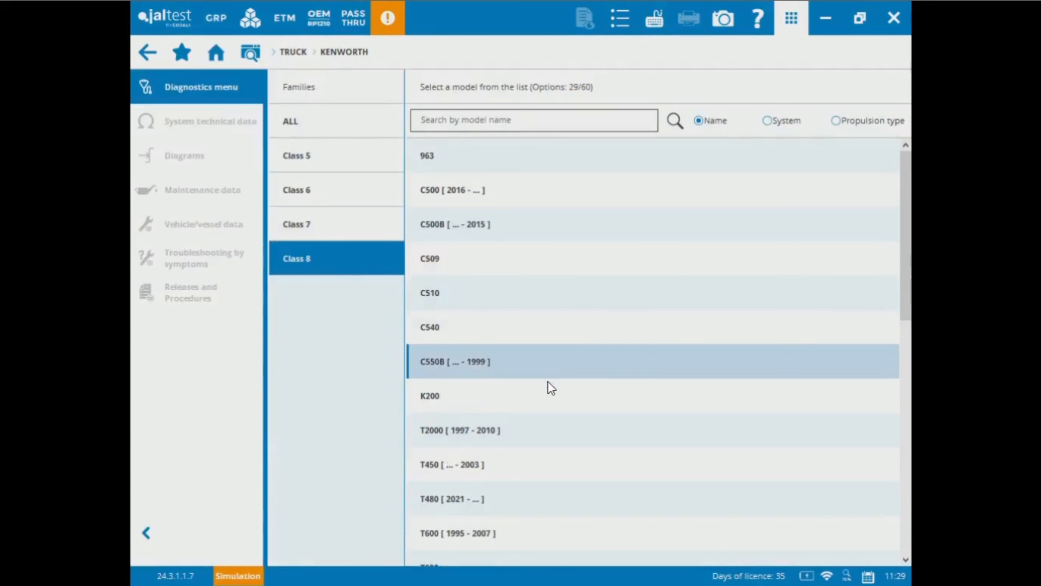
{"action": "scroll", "coordinate": [537, 386], "scroll_direction": "down", "scroll_amount": 5}
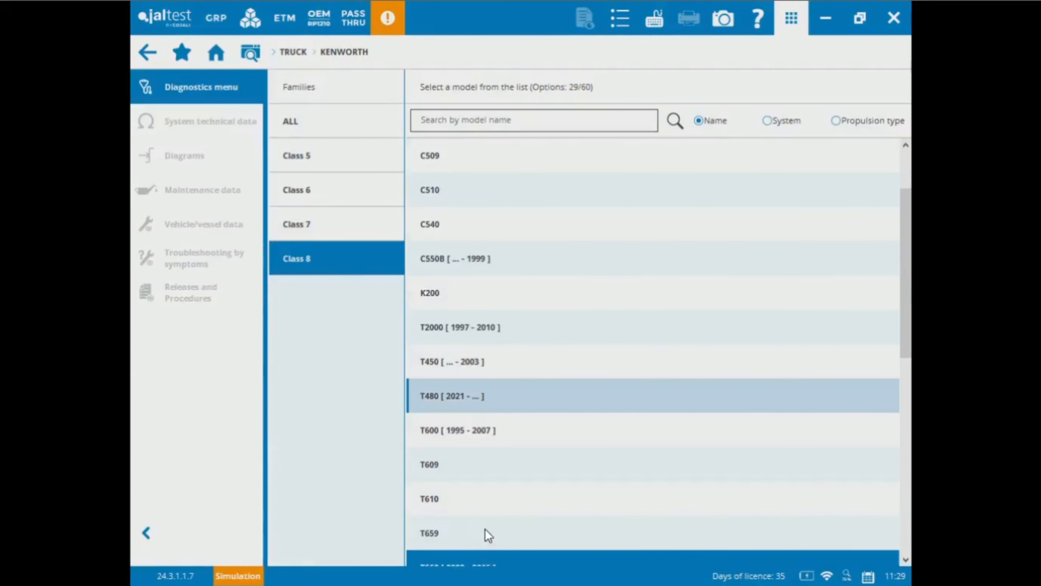
{"action": "scroll", "coordinate": [485, 532], "scroll_direction": "down", "scroll_amount": 6}
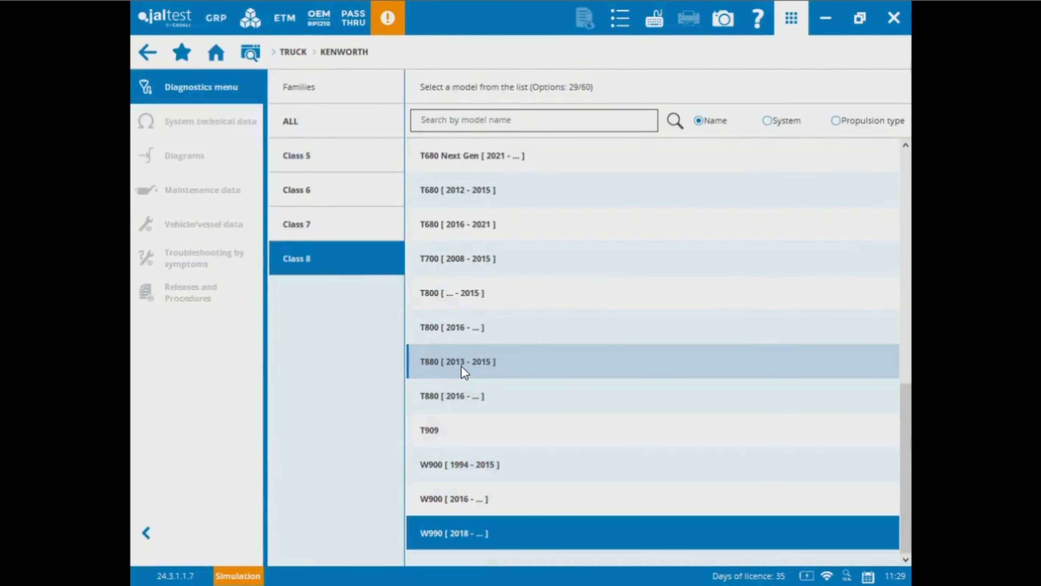
{"action": "scroll", "coordinate": [494, 350], "scroll_direction": "up", "scroll_amount": 2}
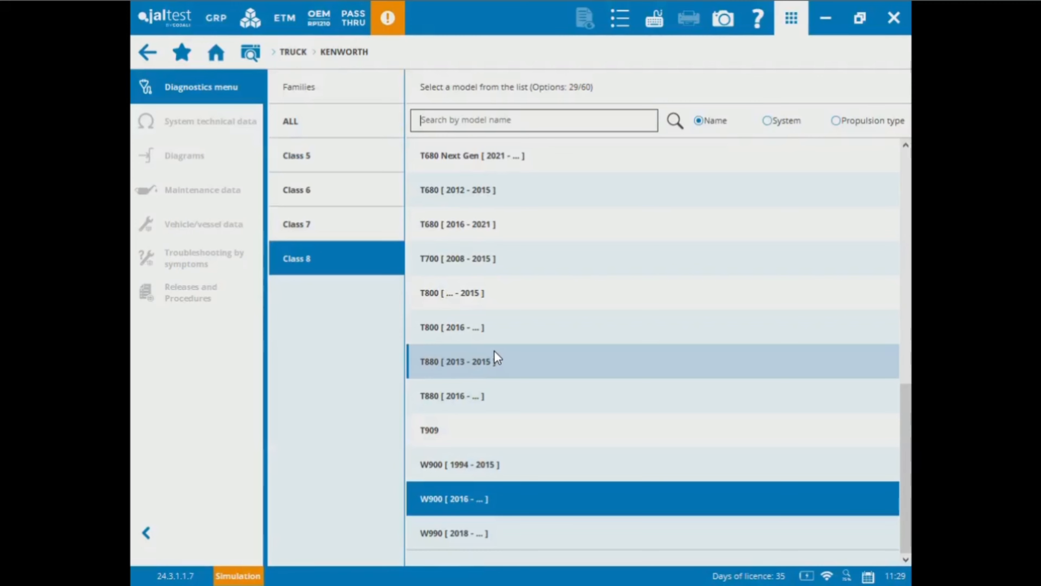
{"action": "left_click", "coordinate": [509, 226]}
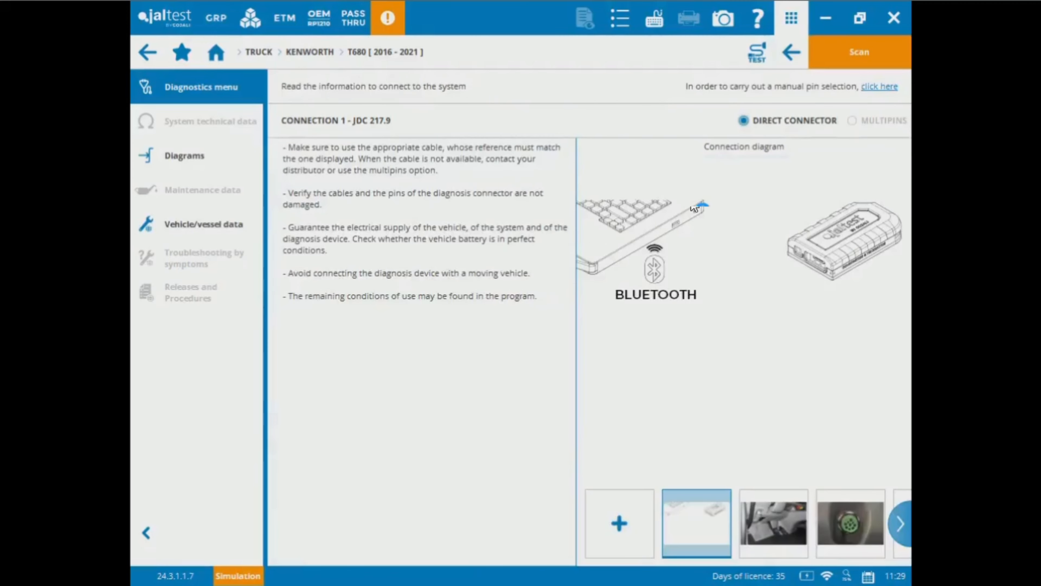
Return to the Kenworth model list and examine the Class 7 models.
{"action": "left_click", "coordinate": [155, 62]}
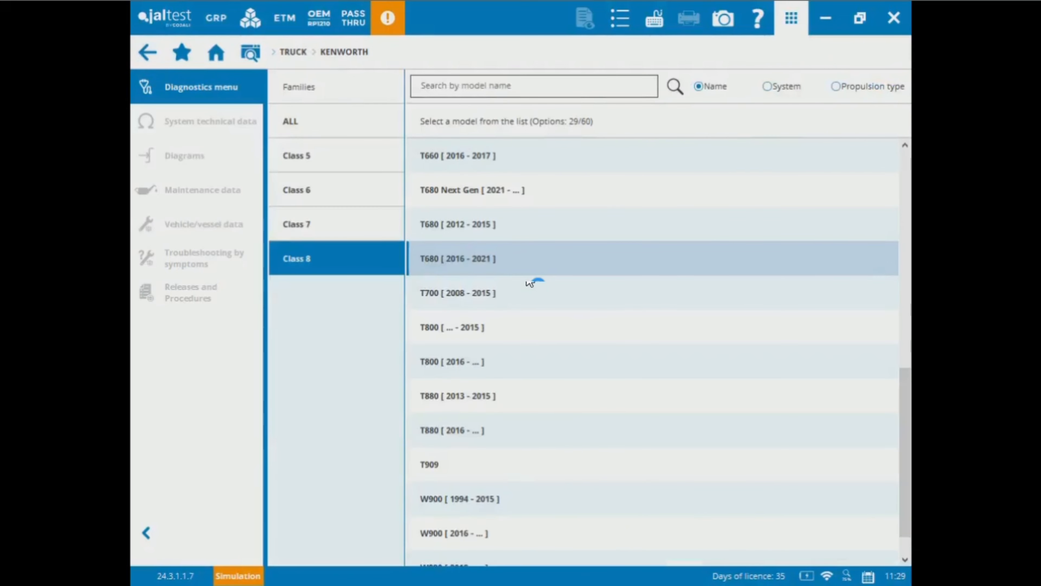
{"action": "left_click", "coordinate": [334, 230]}
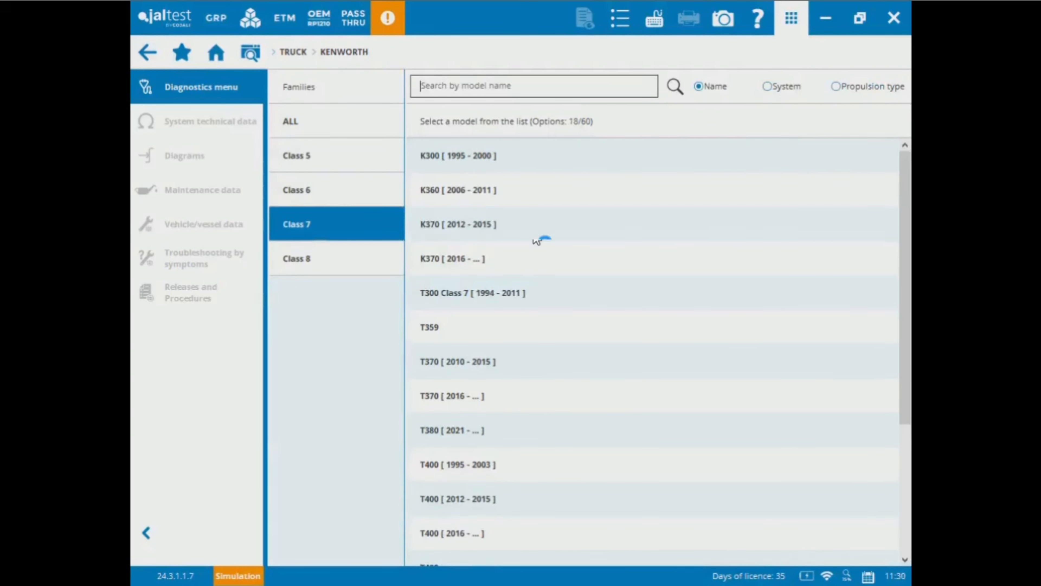
{"action": "left_click", "coordinate": [531, 293]}
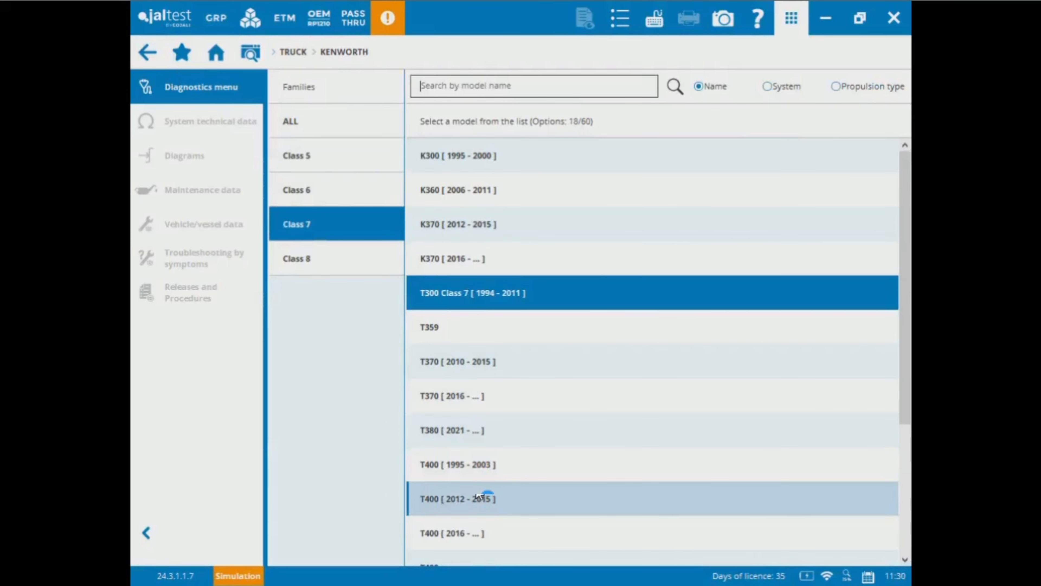
{"action": "scroll", "coordinate": [478, 499], "scroll_direction": "down", "scroll_amount": 10}
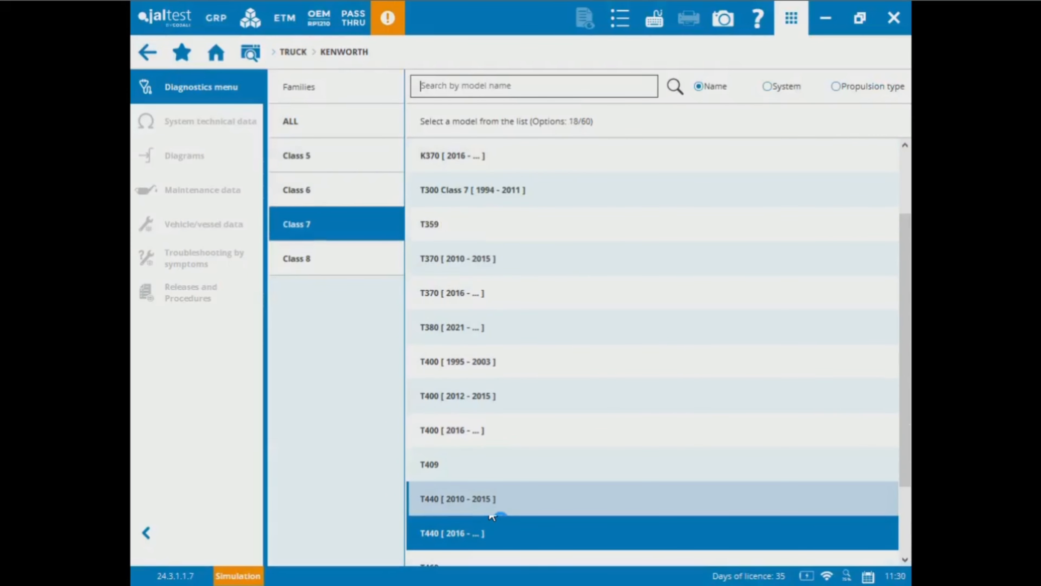
{"action": "scroll", "coordinate": [492, 517], "scroll_direction": "up", "scroll_amount": 10}
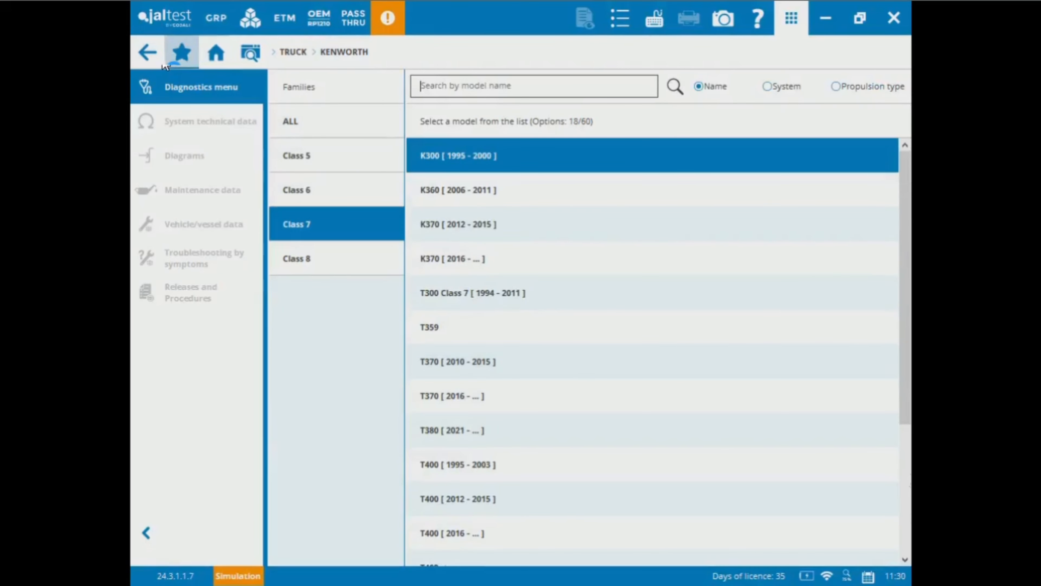
Examine the Peterbilt truck models in the 500 Series and 300 Series.
{"action": "left_click", "coordinate": [150, 55]}
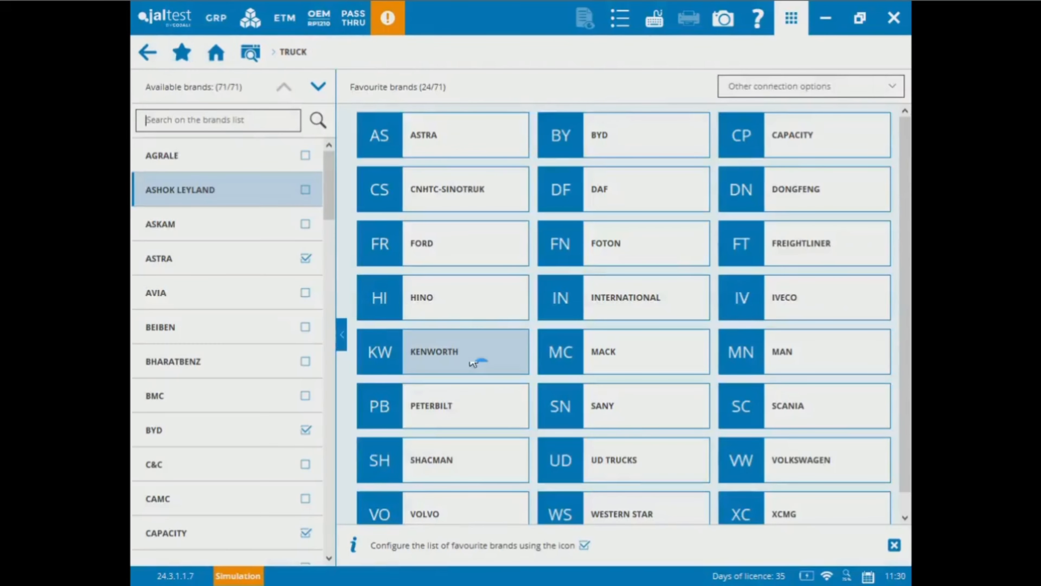
{"action": "left_click", "coordinate": [489, 426]}
{"action": "left_click", "coordinate": [304, 224]}
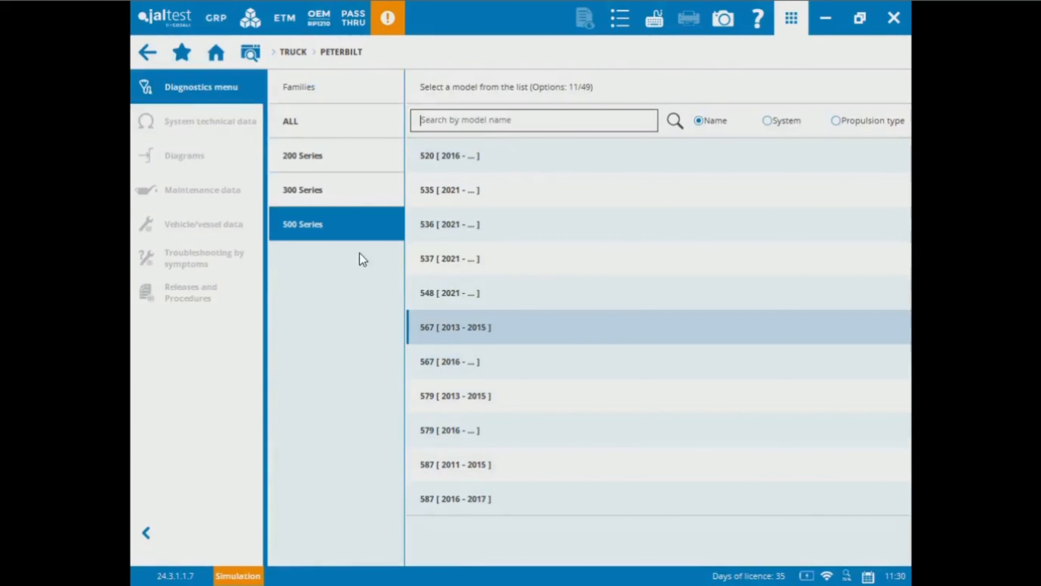
{"action": "left_click", "coordinate": [347, 201]}
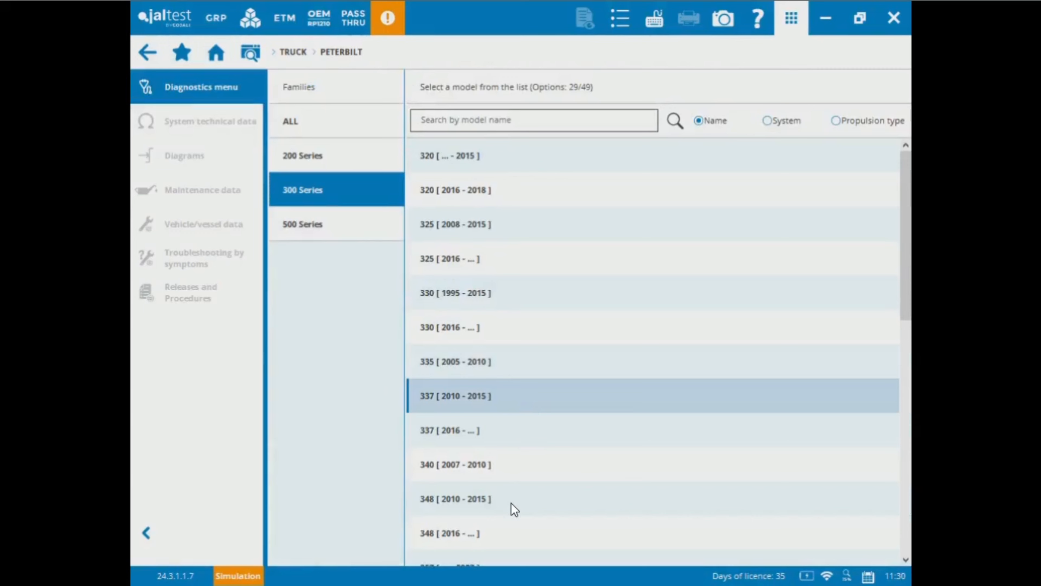
{"action": "scroll", "coordinate": [501, 508], "scroll_direction": "down", "scroll_amount": 4}
{"action": "scroll", "coordinate": [483, 520], "scroll_direction": "down", "scroll_amount": 2}
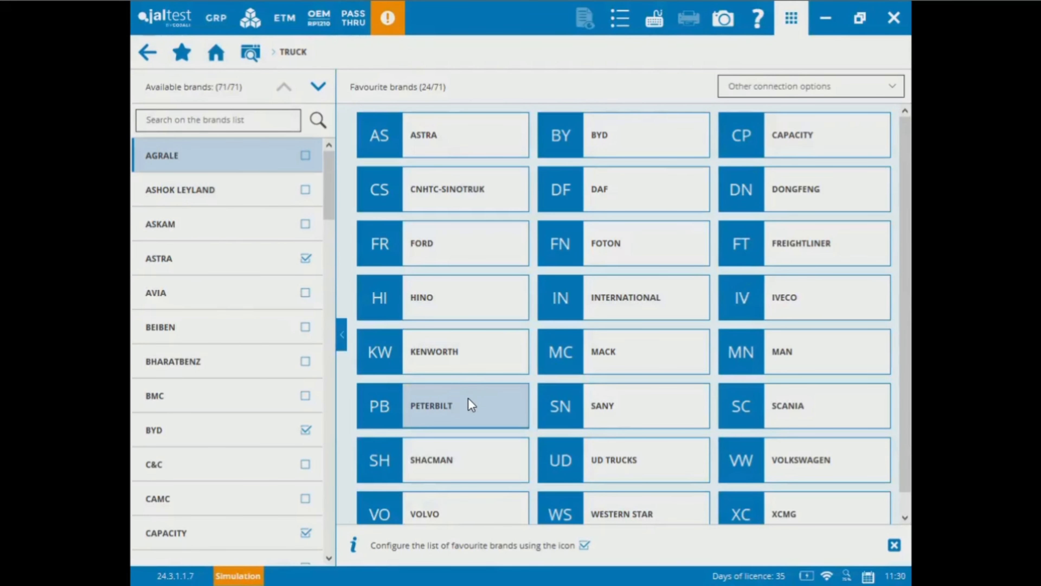
Return to the commercial vehicle start page, switch to automatic selection and open the system scan options for the Heavy Duty 9 Pin connector.
{"action": "left_click", "coordinate": [164, 64]}
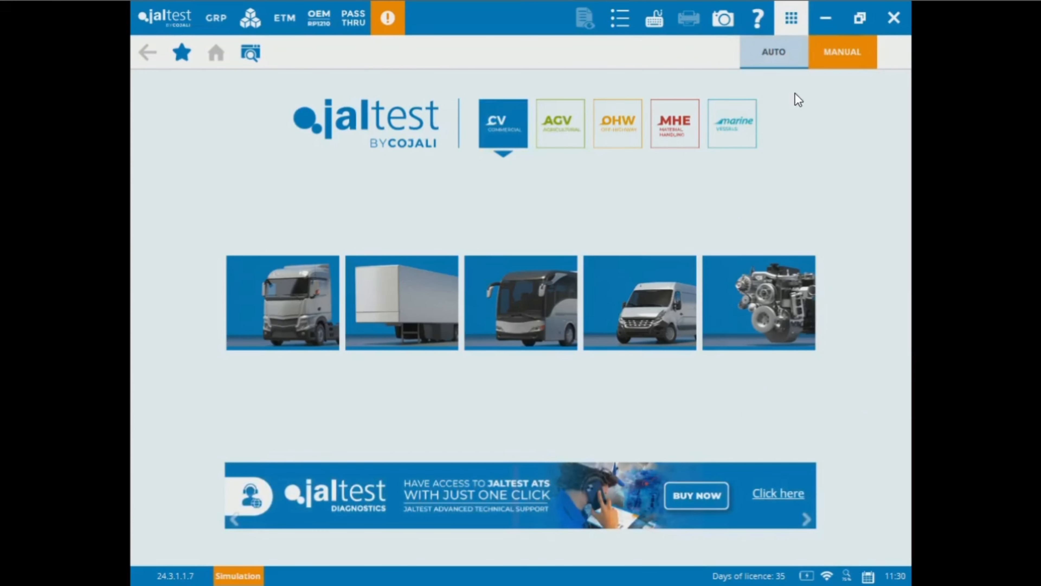
{"action": "left_click", "coordinate": [768, 52]}
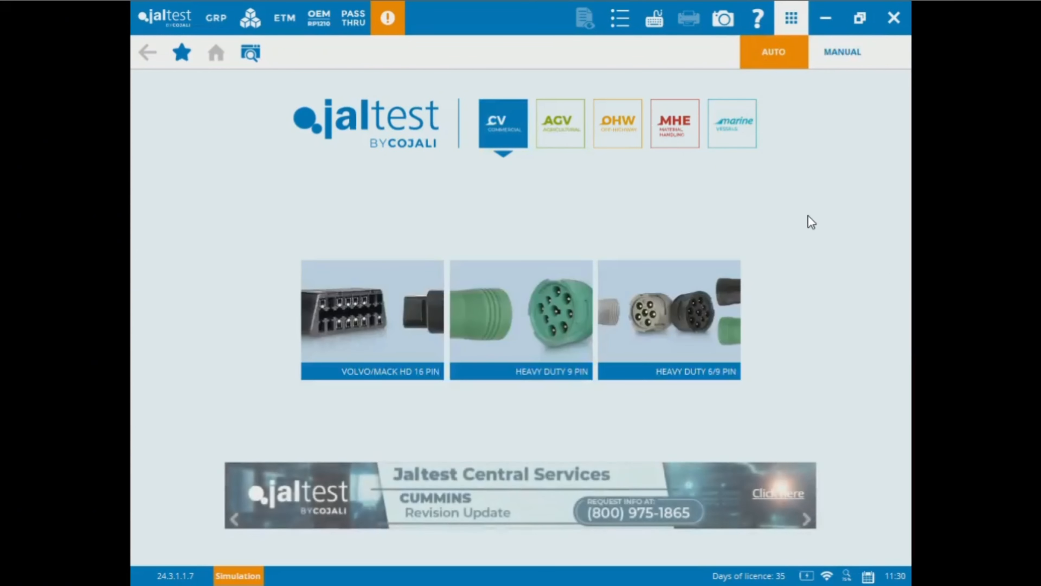
{"action": "left_click", "coordinate": [489, 353]}
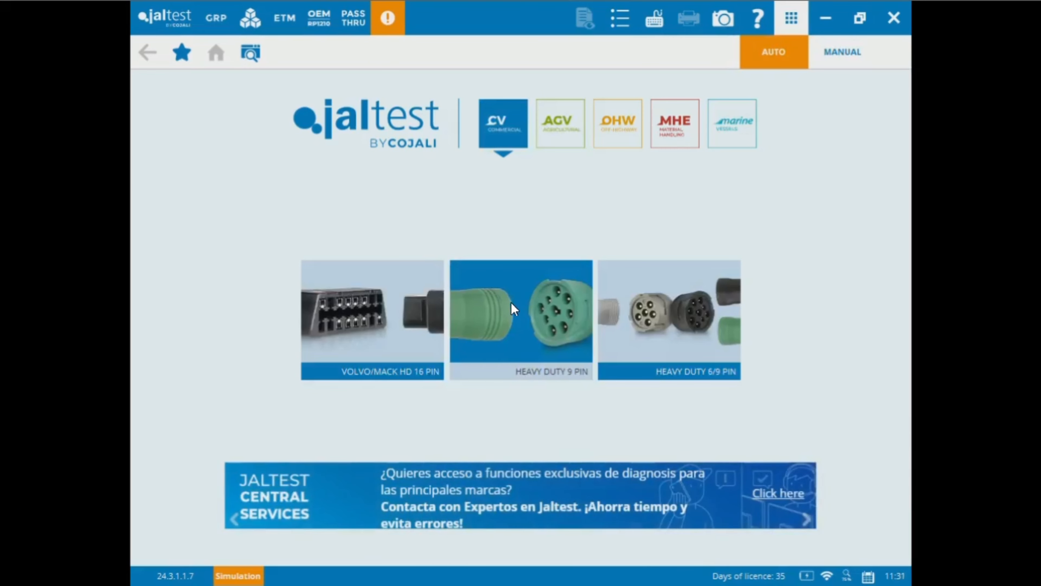
{"action": "left_click", "coordinate": [508, 324]}
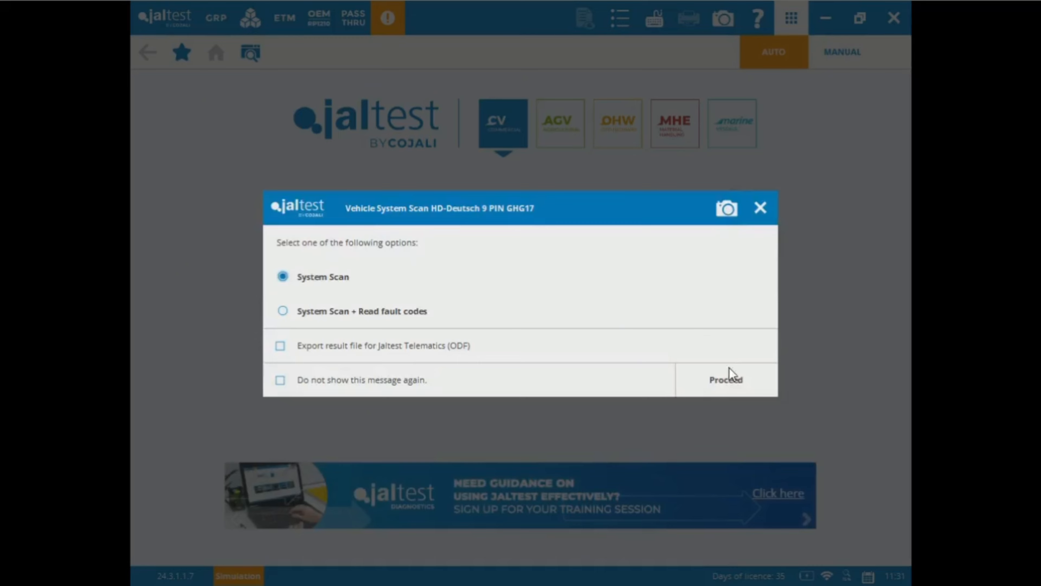
Run the plain System Scan and examine the full list of vehicle systems, from engine control down to the radio.
{"action": "left_click", "coordinate": [735, 379]}
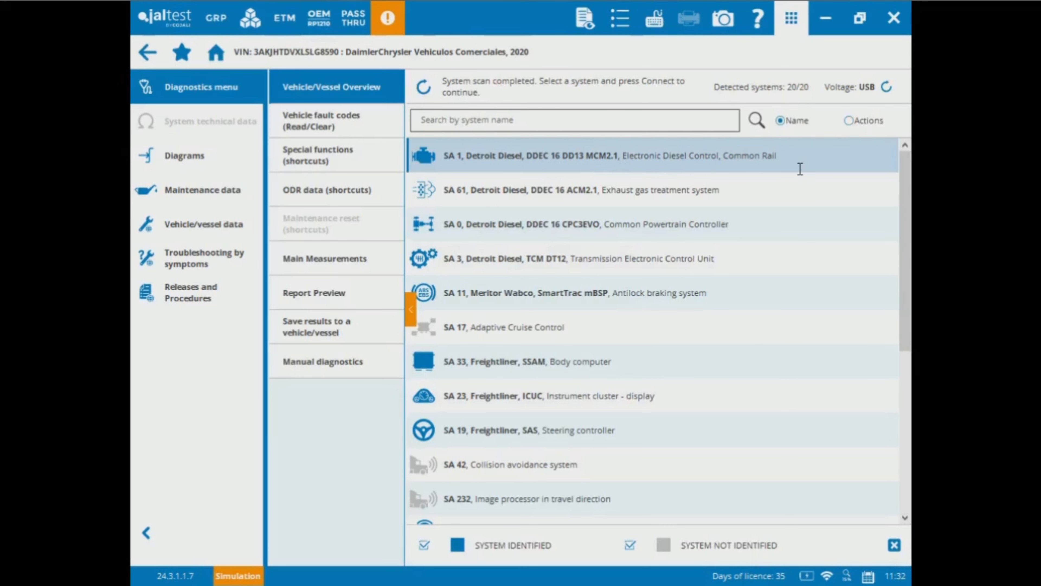
{"action": "left_click", "coordinate": [779, 190]}
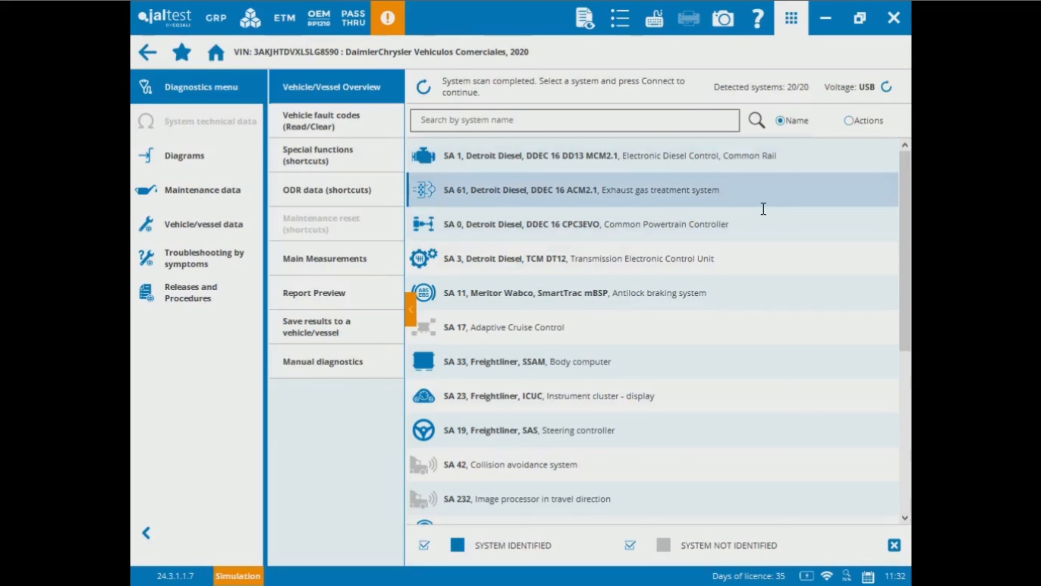
{"action": "left_click", "coordinate": [810, 226]}
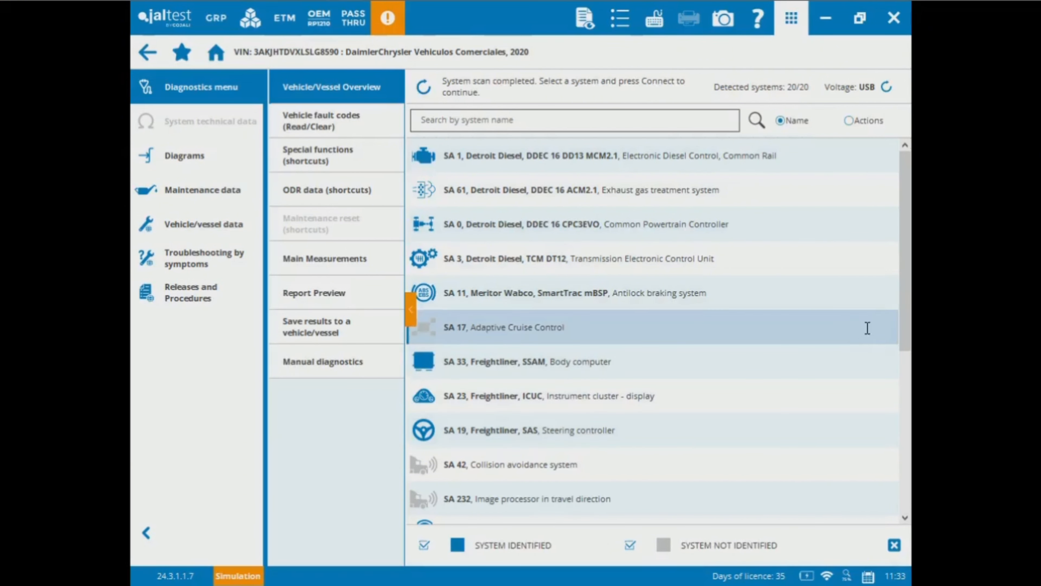
{"action": "scroll", "coordinate": [910, 312], "scroll_direction": "down", "scroll_amount": 2}
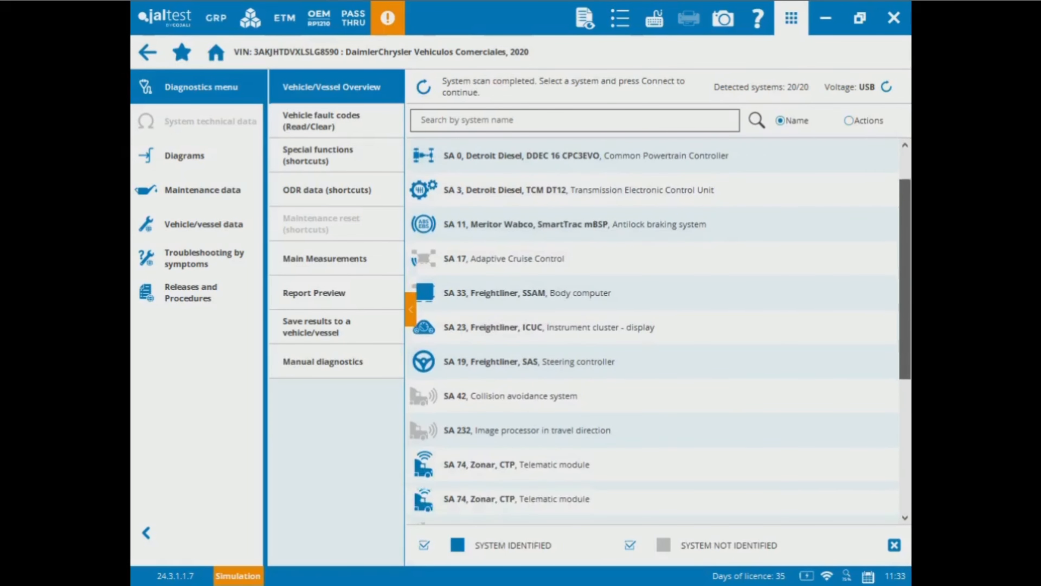
{"action": "scroll", "coordinate": [906, 416], "scroll_direction": "down", "scroll_amount": 2}
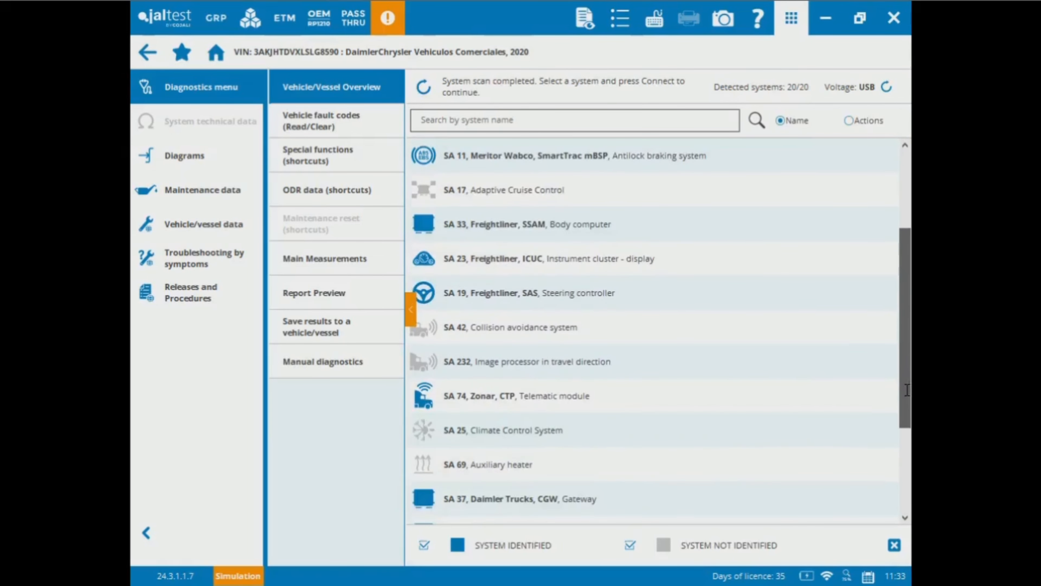
{"action": "scroll", "coordinate": [906, 417], "scroll_direction": "down", "scroll_amount": 5}
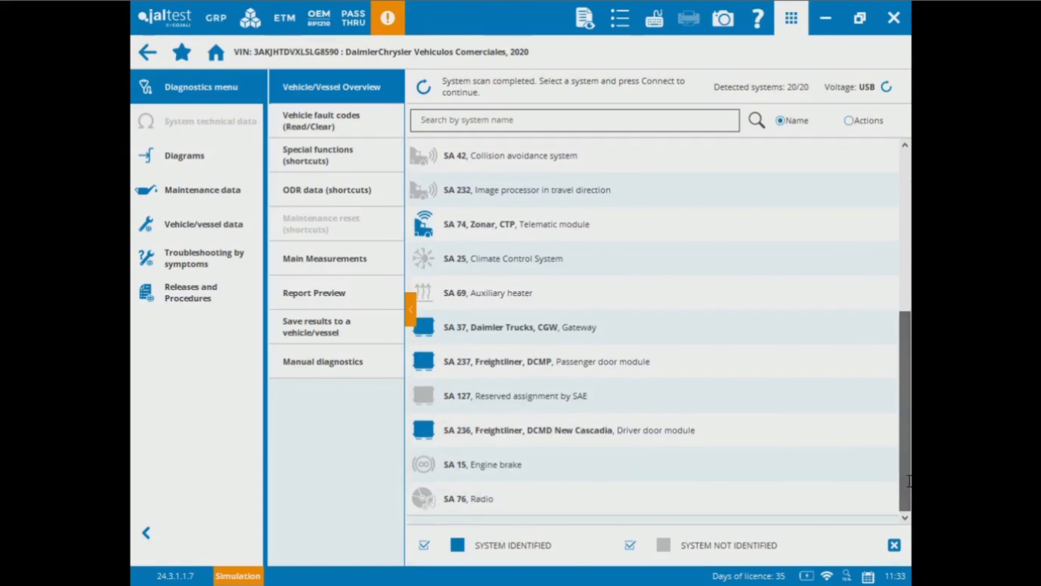
{"action": "left_click", "coordinate": [612, 340]}
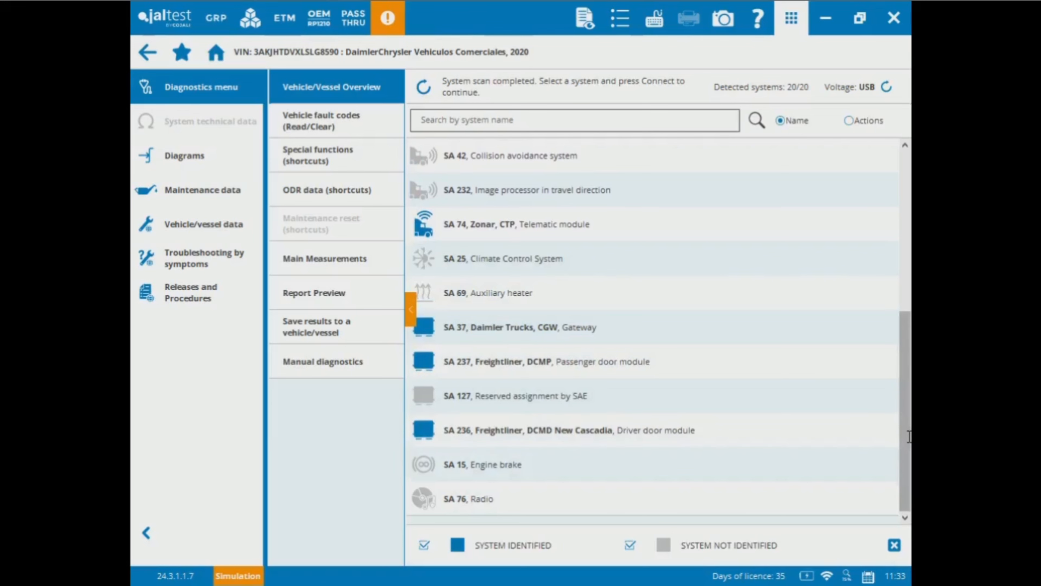
{"action": "left_click_drag", "start_coordinate": [908, 432], "coordinate": [909, 271]}
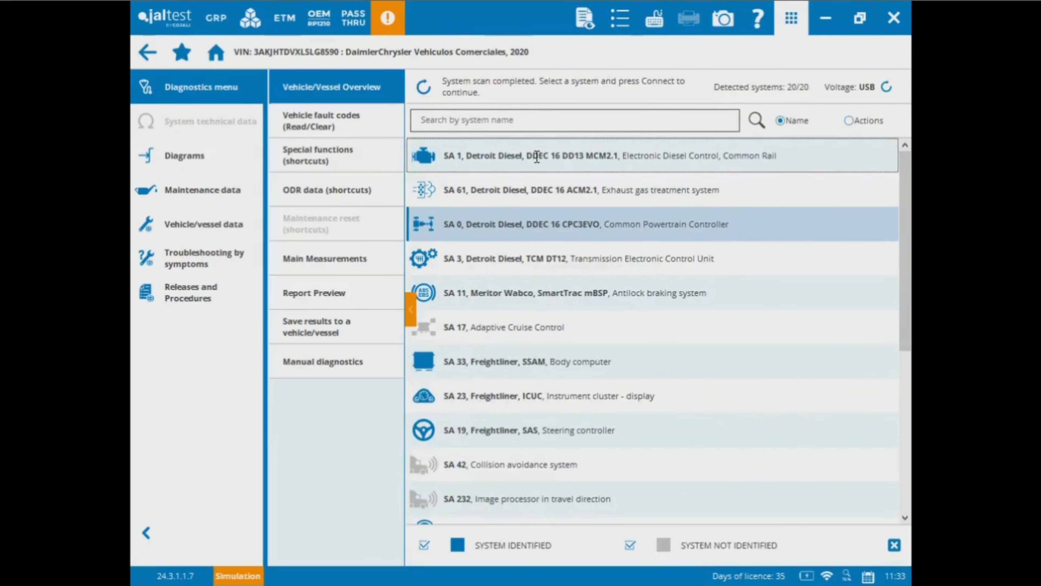
Leave the scan results and save the diagnosis report under its suggested name.
{"action": "left_click", "coordinate": [156, 55]}
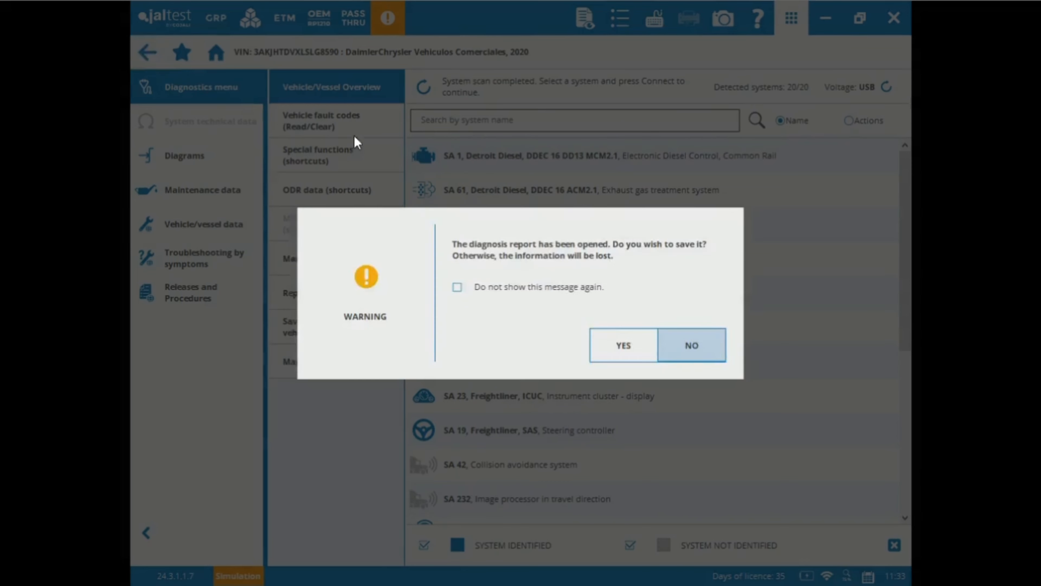
{"action": "left_click", "coordinate": [615, 347]}
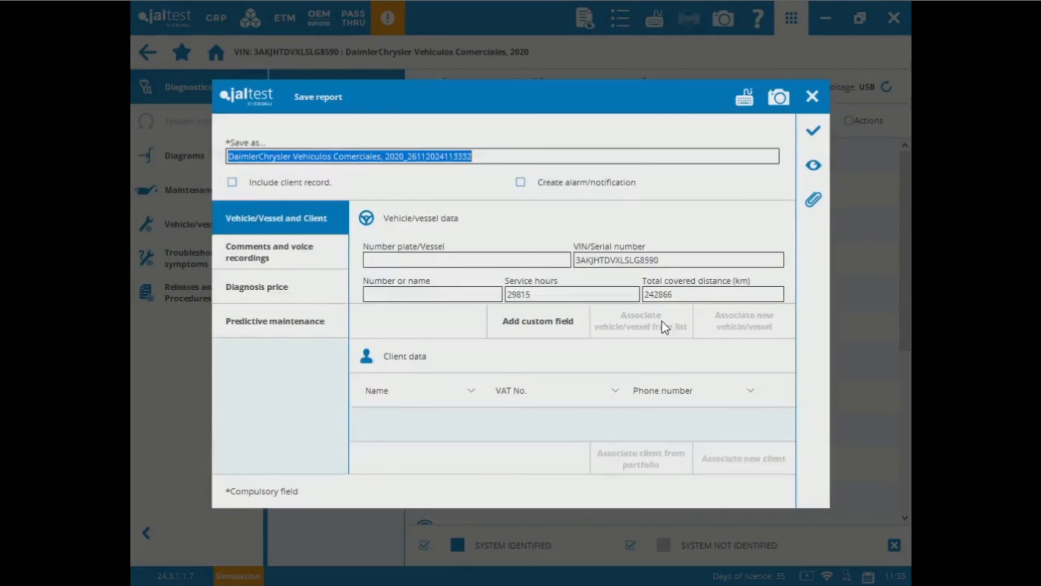
{"action": "left_click", "coordinate": [802, 132]}
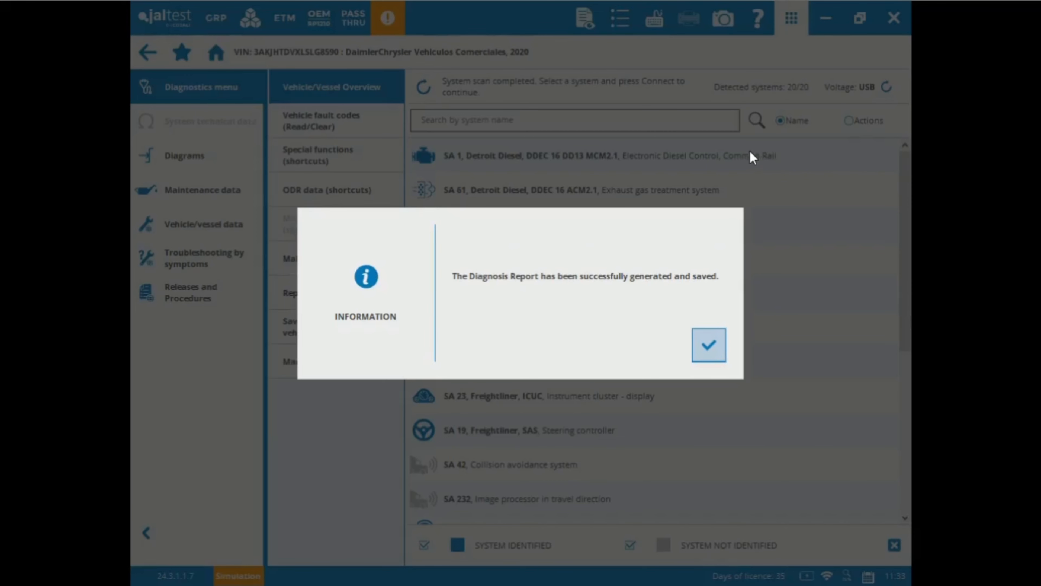
{"action": "left_click", "coordinate": [710, 347]}
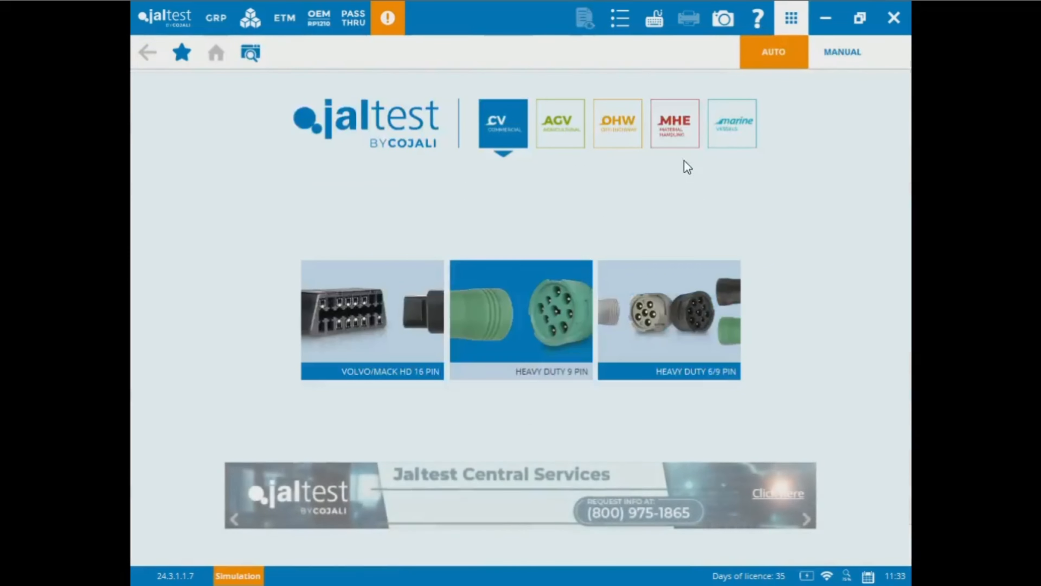
Switch to manual selection and open the Paccar MX/PR engine model from the component manufacturer category.
{"action": "left_click", "coordinate": [820, 55]}
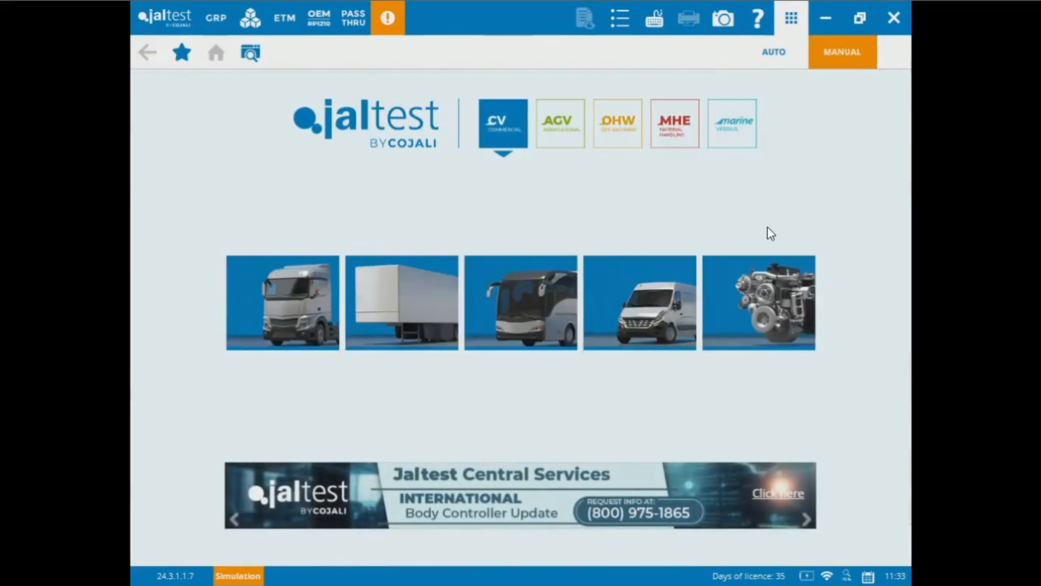
{"action": "left_click", "coordinate": [761, 291]}
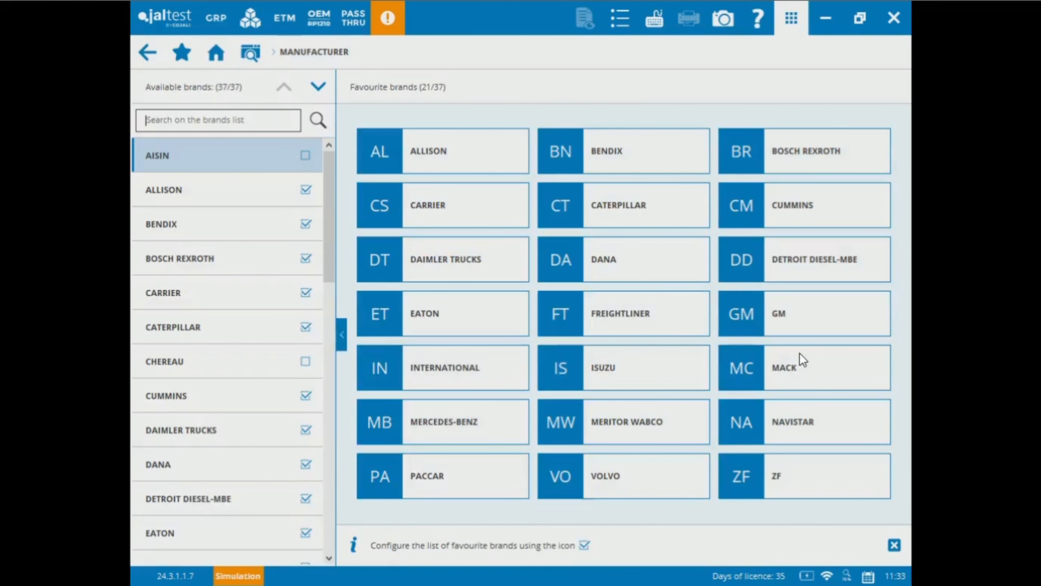
{"action": "left_click", "coordinate": [490, 472]}
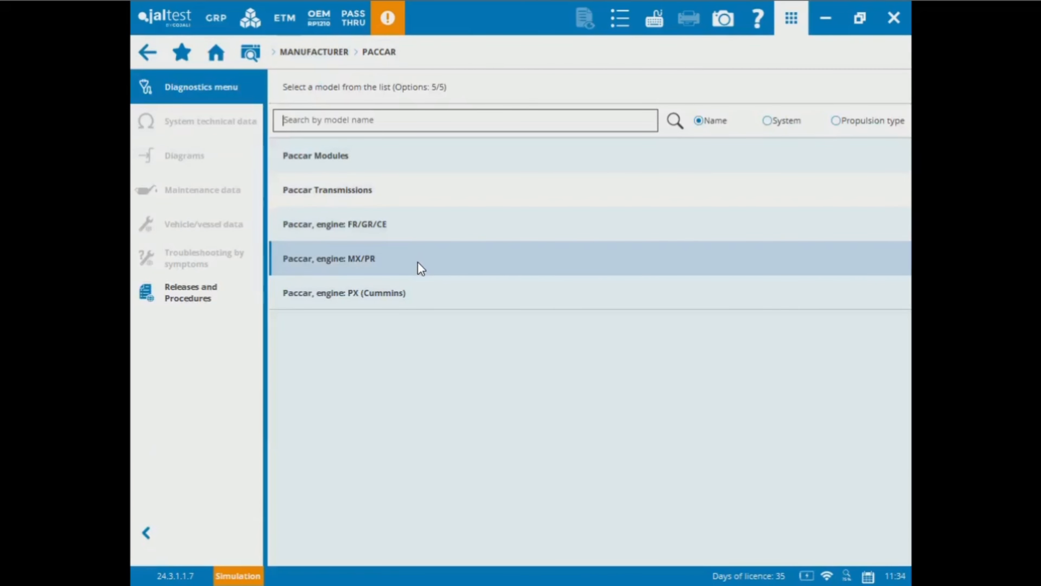
{"action": "left_click", "coordinate": [337, 267]}
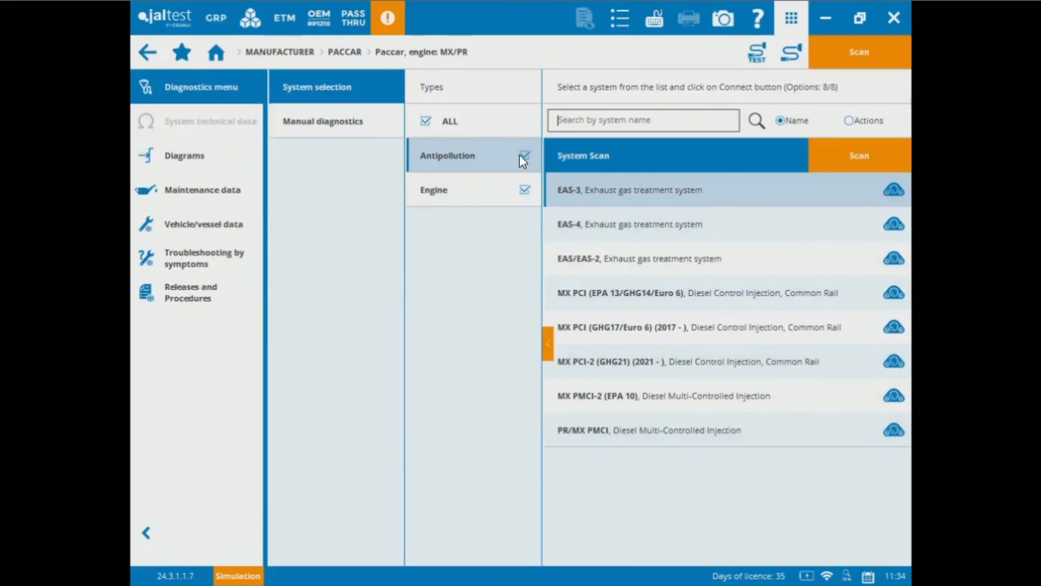
Filter the system list to the Engine type only and connect to MX PCI (GHG17/Euro 6) (2017 - ).
{"action": "left_click", "coordinate": [524, 189]}
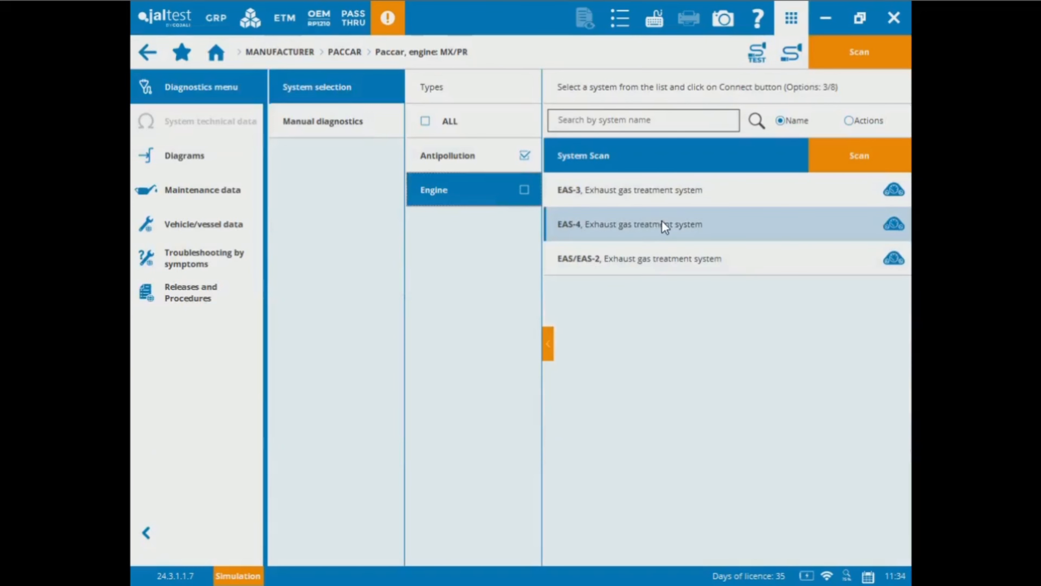
{"action": "left_click", "coordinate": [512, 161]}
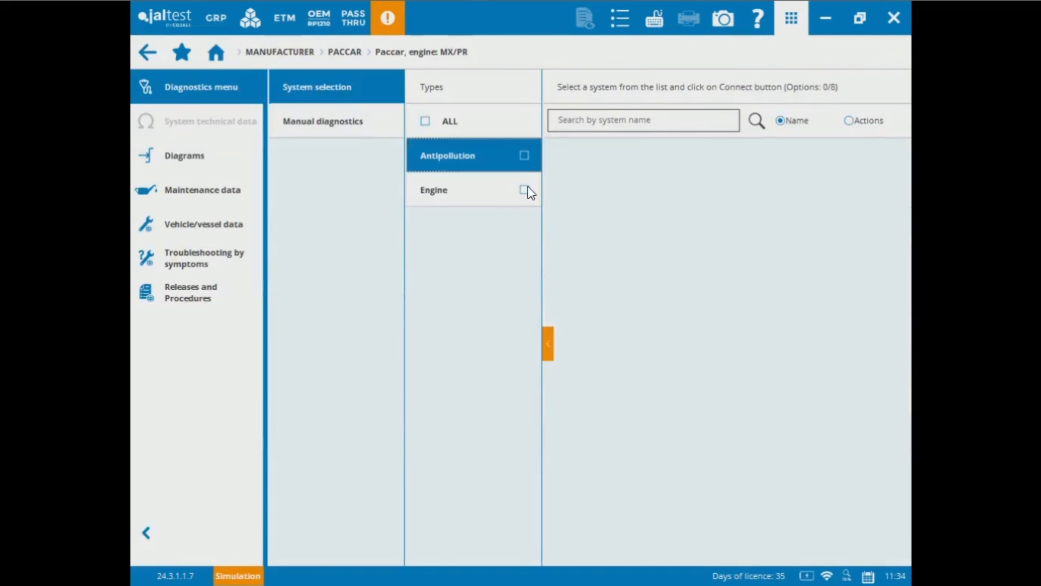
{"action": "left_click", "coordinate": [527, 190]}
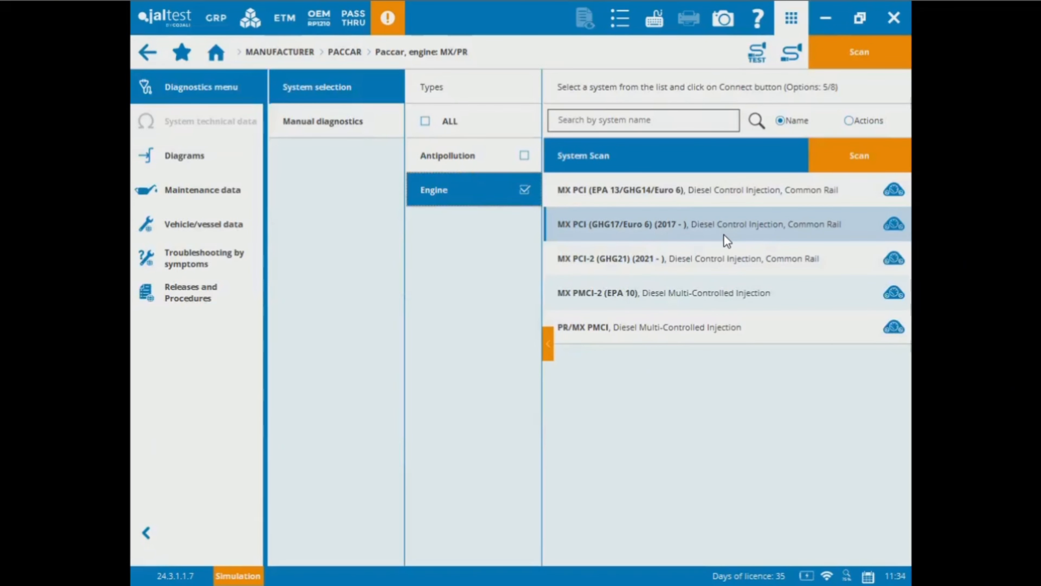
{"action": "left_click", "coordinate": [642, 234]}
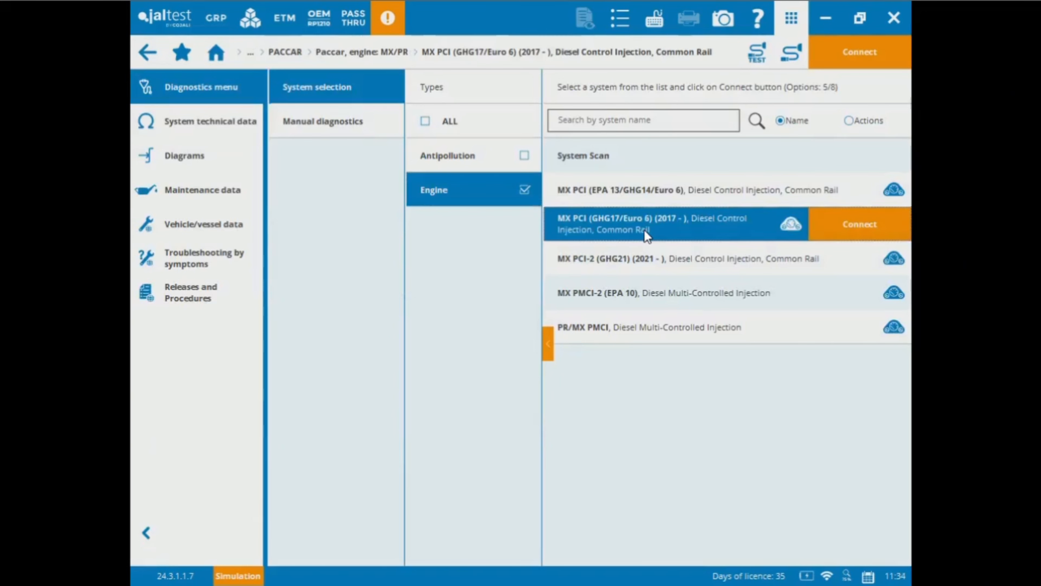
{"action": "left_click", "coordinate": [844, 232]}
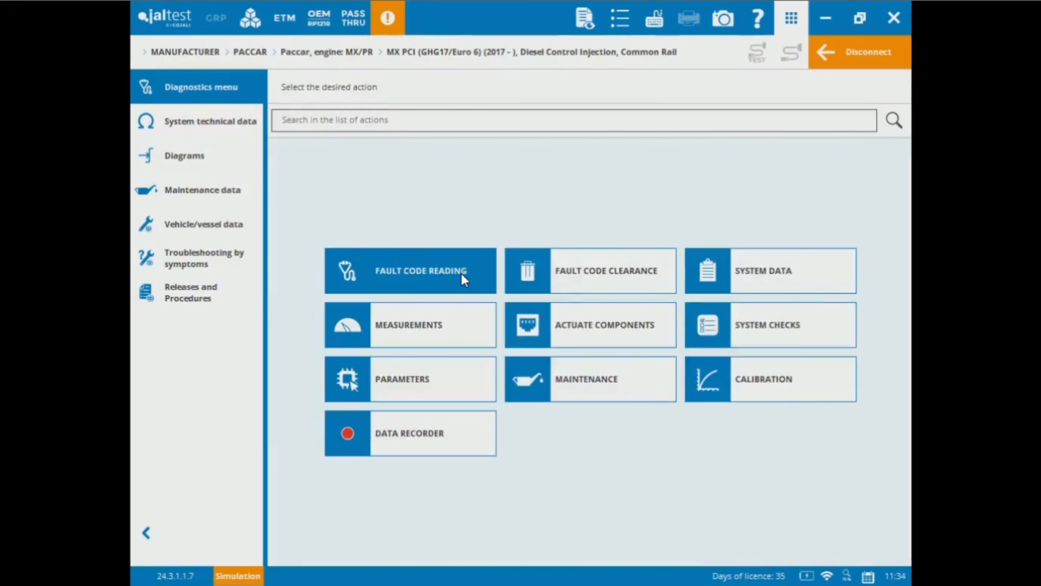
Read the engine system's fault codes and view the freeze frame data for coolant temperature sensor fault P0217.
{"action": "left_click", "coordinate": [462, 274]}
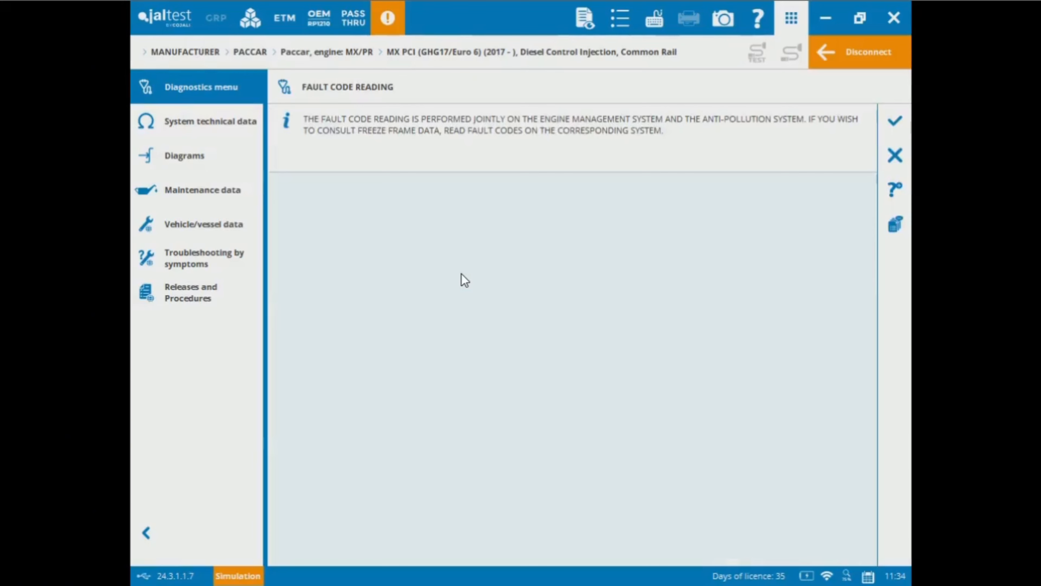
{"action": "left_click", "coordinate": [891, 121]}
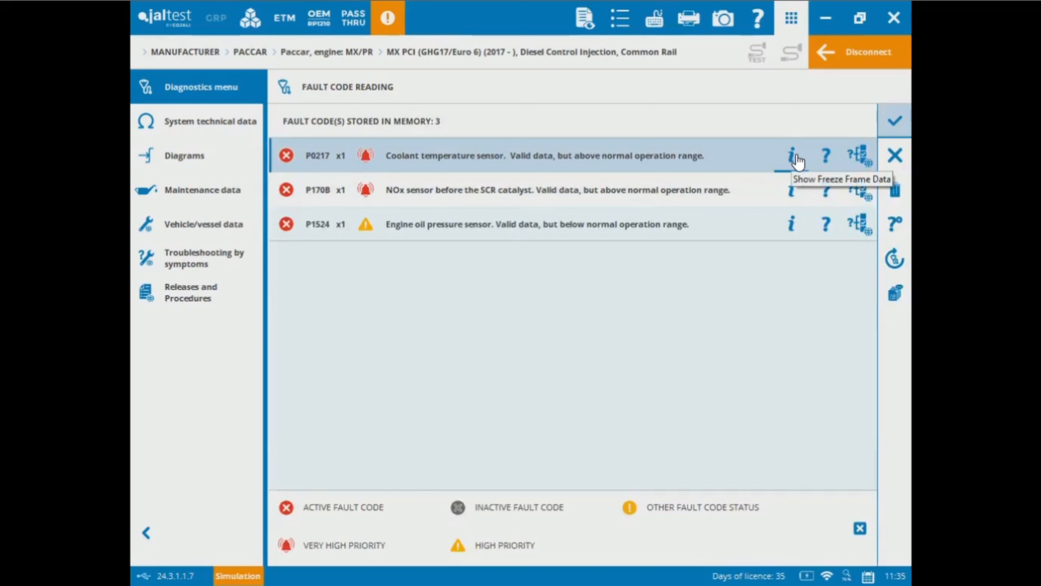
{"action": "left_click", "coordinate": [795, 157]}
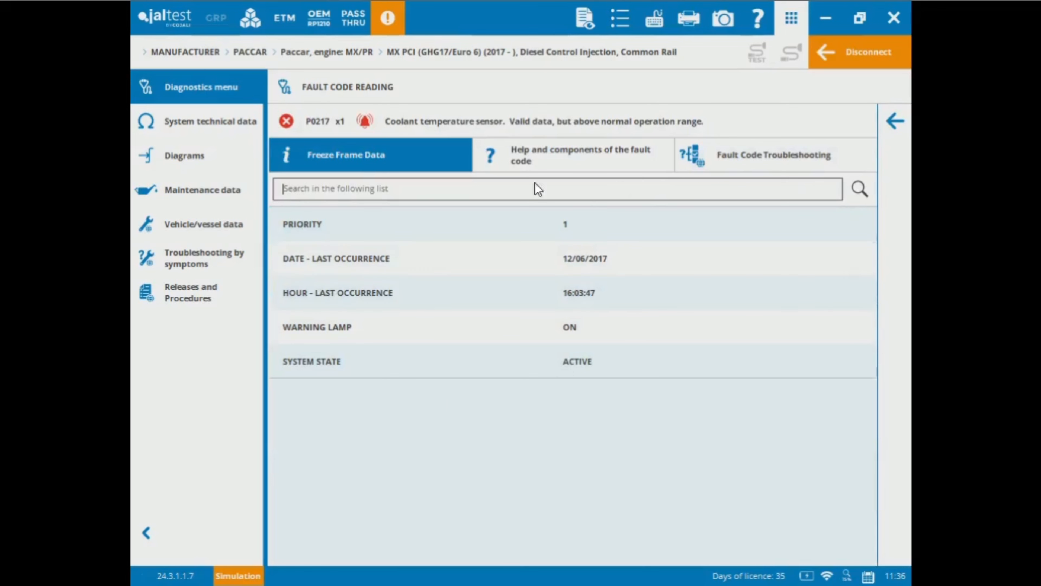
View the help and related components for fault P0217, including the component information for the CF566 coolant temperature sensor.
{"action": "left_click", "coordinate": [558, 155]}
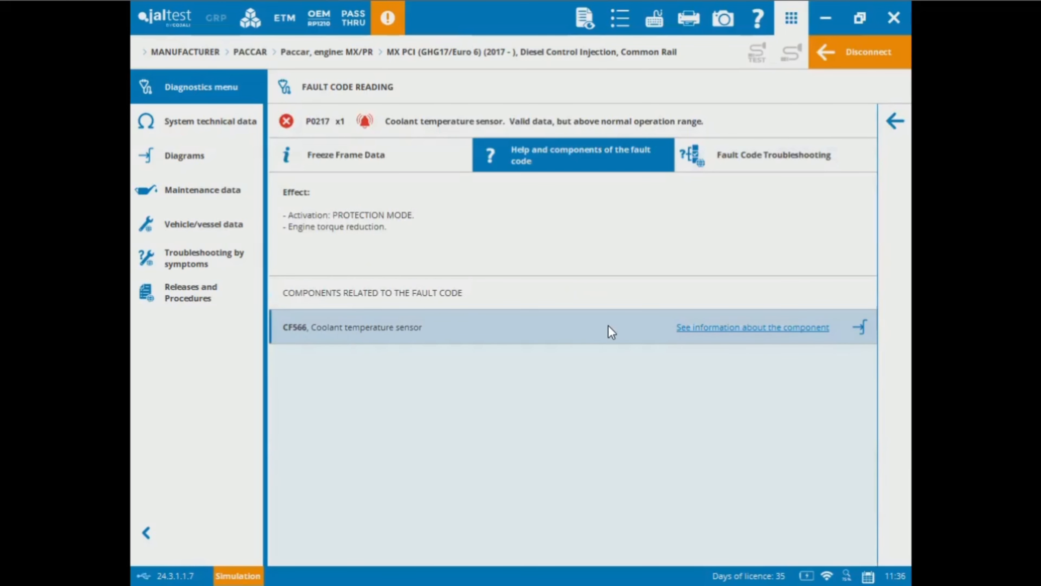
{"action": "left_click", "coordinate": [724, 337]}
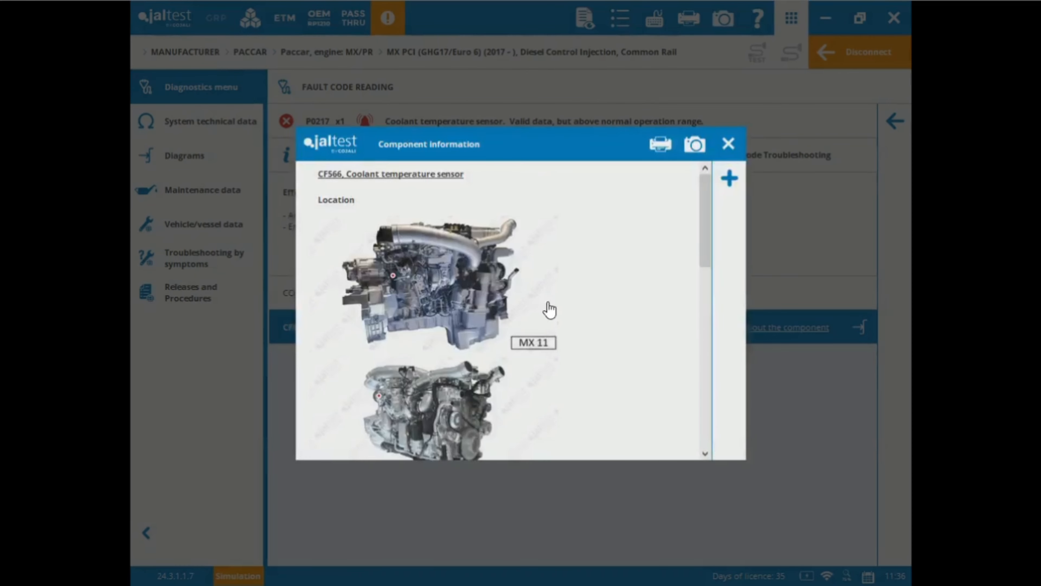
{"action": "left_click_drag", "start_coordinate": [705, 214], "coordinate": [732, 143]}
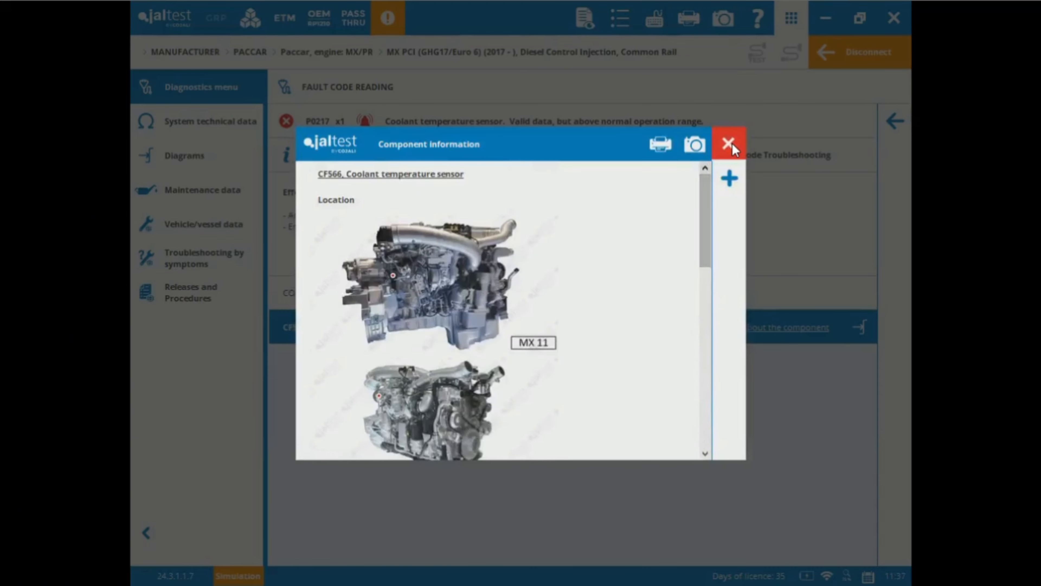
{"action": "left_click", "coordinate": [732, 143]}
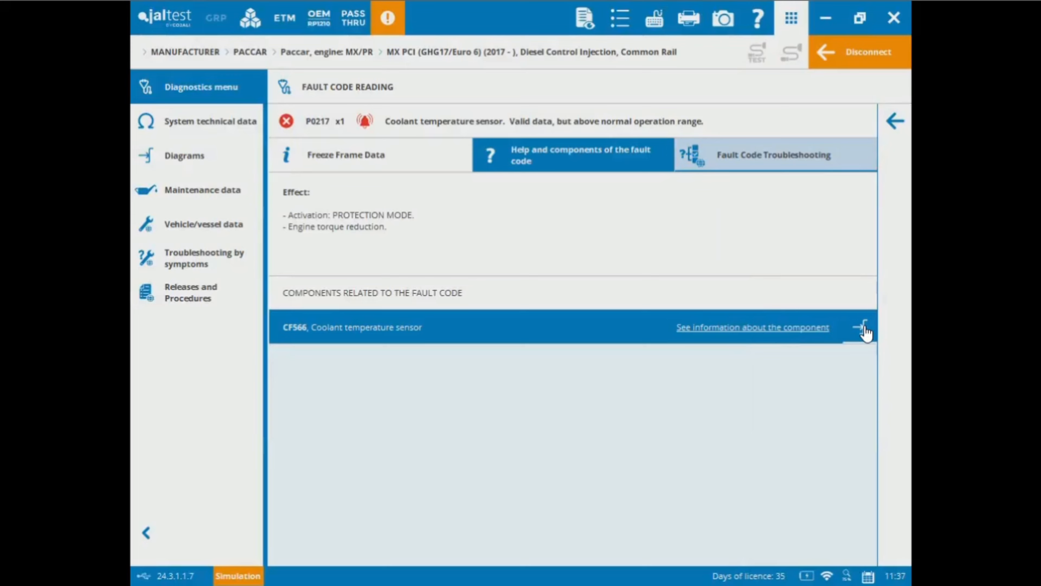
Open the MX-13 wiring diagram for the CF566 coolant temperature sensor and collapse the component list.
{"action": "left_click", "coordinate": [861, 327]}
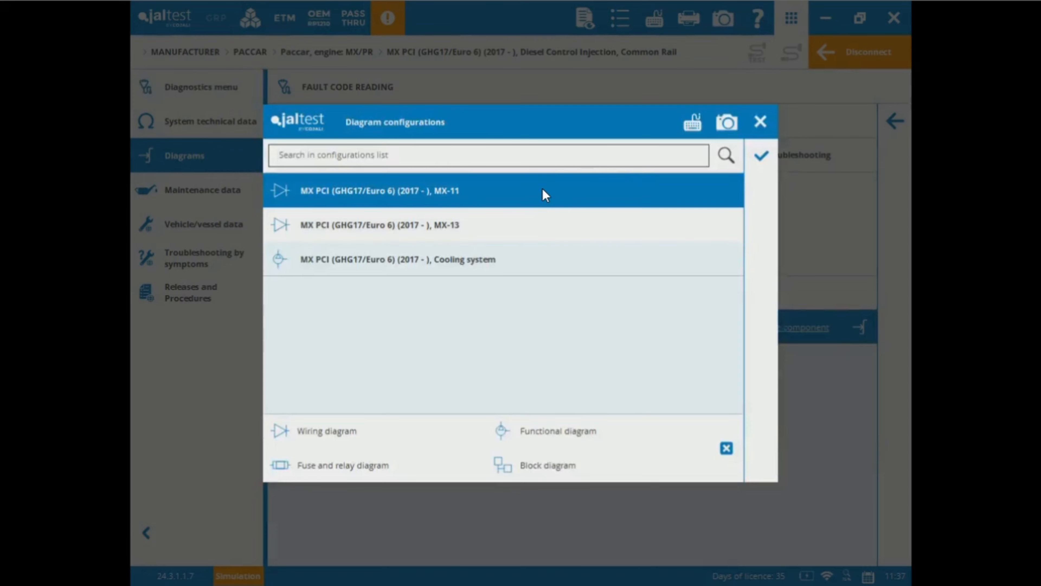
{"action": "left_click", "coordinate": [553, 230]}
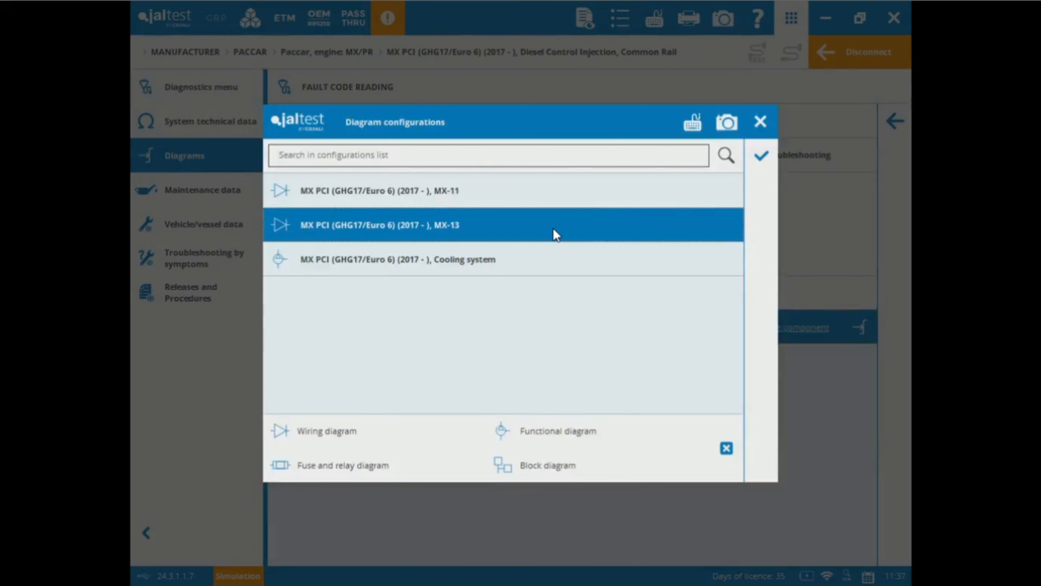
{"action": "left_click", "coordinate": [756, 157]}
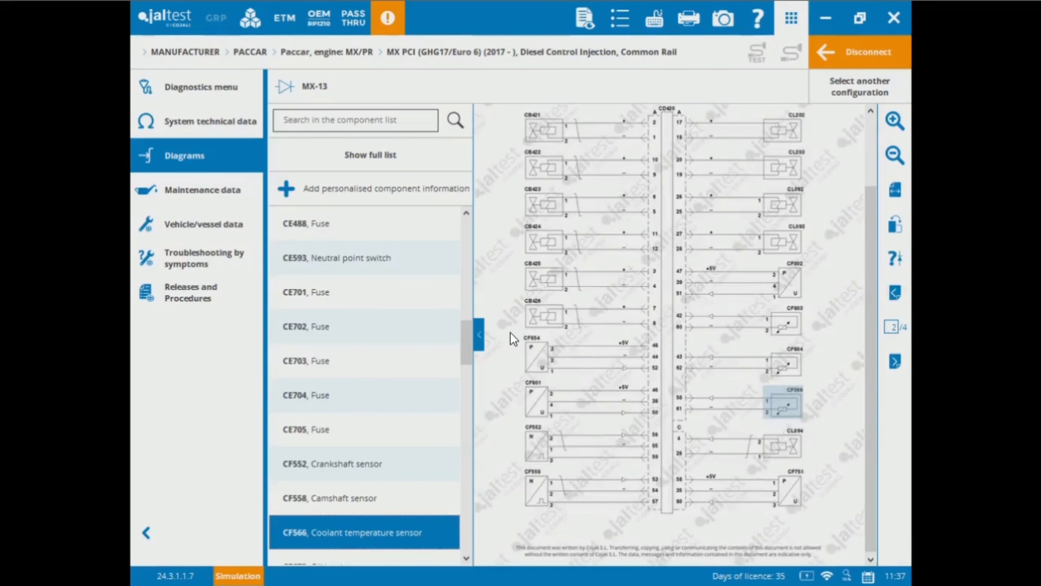
{"action": "left_click", "coordinate": [479, 334]}
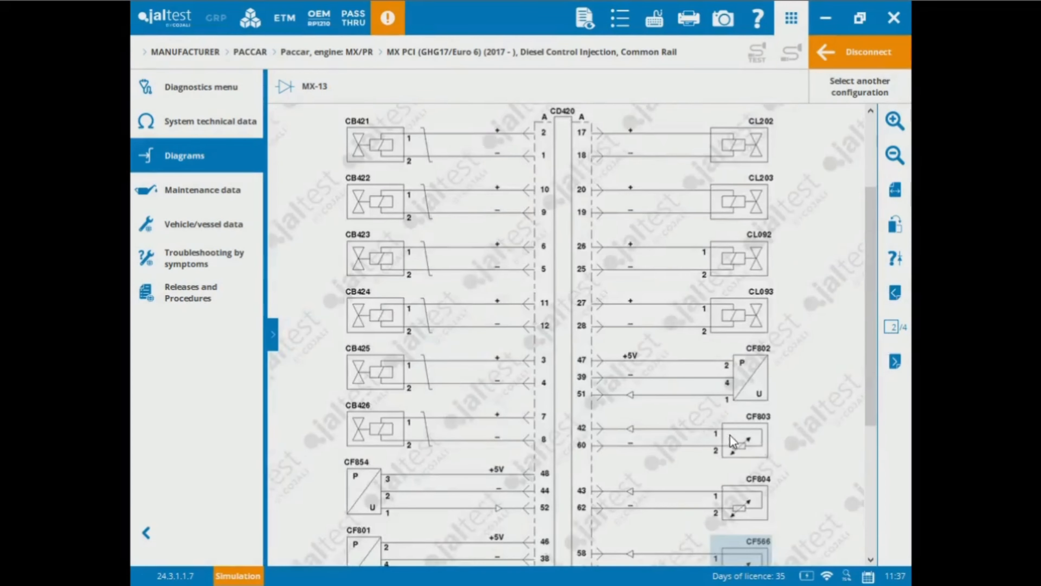
Locate the CF566 sensor in the wiring diagram and view the component information for the CD420 engine management control unit.
{"action": "scroll", "coordinate": [734, 441], "scroll_direction": "down", "scroll_amount": 5}
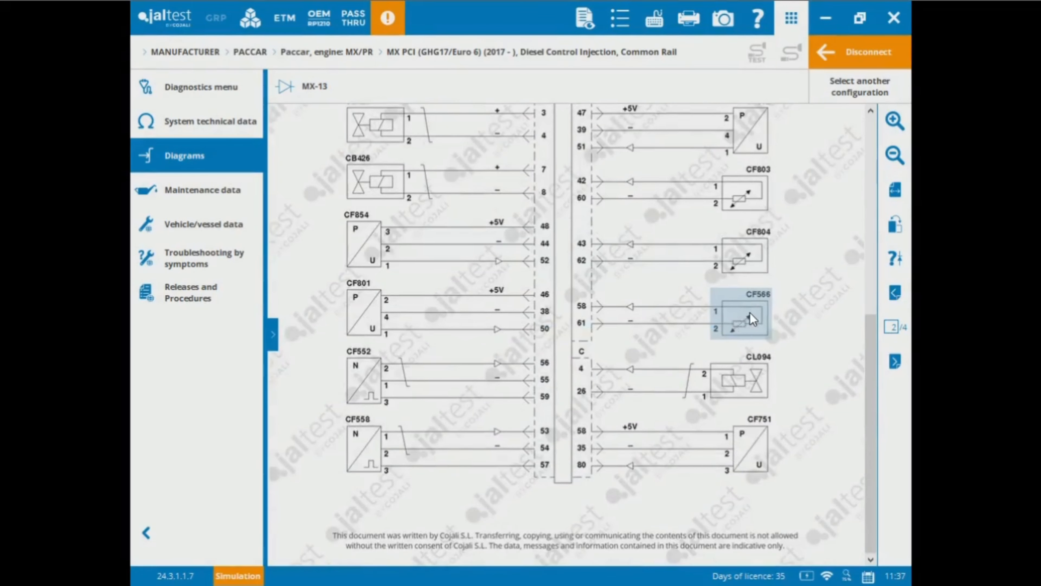
{"action": "left_click", "coordinate": [736, 312]}
{"action": "mouse_move", "coordinate": [562, 333]}
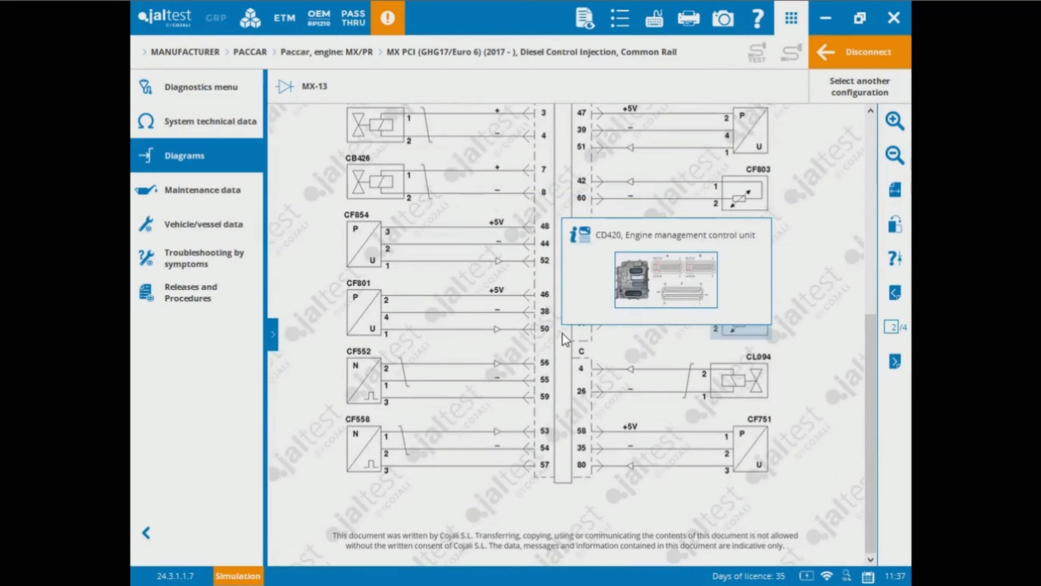
{"action": "left_click", "coordinate": [562, 333]}
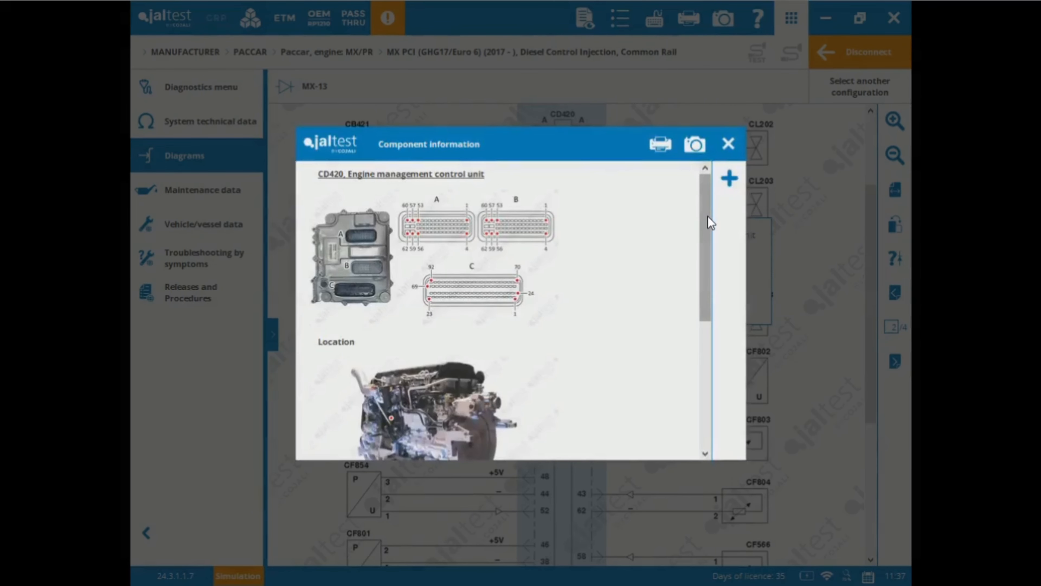
Close the CD420 component information and go back from the wiring diagram to the engine's stored fault code list.
{"action": "mouse_move", "coordinate": [708, 216]}
{"action": "left_mouse_down"}
{"action": "mouse_move", "coordinate": [692, 345]}
{"action": "mouse_move", "coordinate": [702, 197]}
{"action": "left_mouse_up"}
{"action": "left_click", "coordinate": [729, 148]}
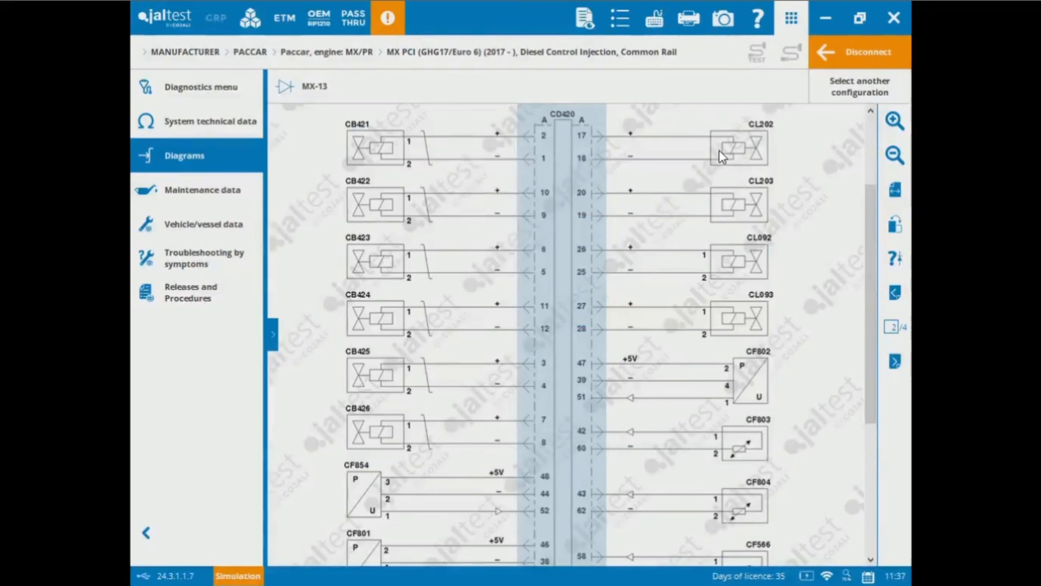
{"action": "left_click", "coordinate": [199, 87]}
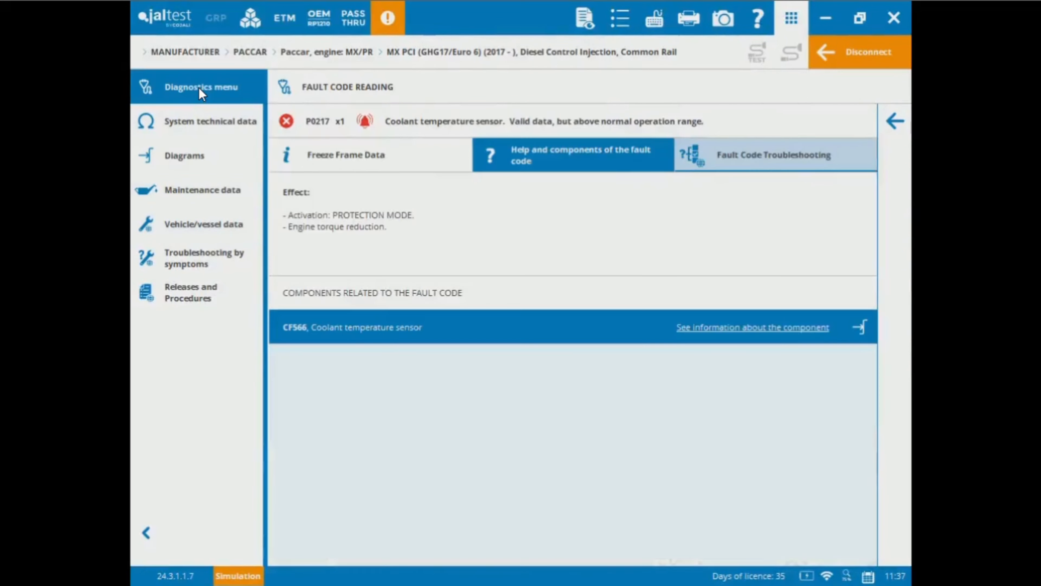
{"action": "left_click", "coordinate": [894, 122]}
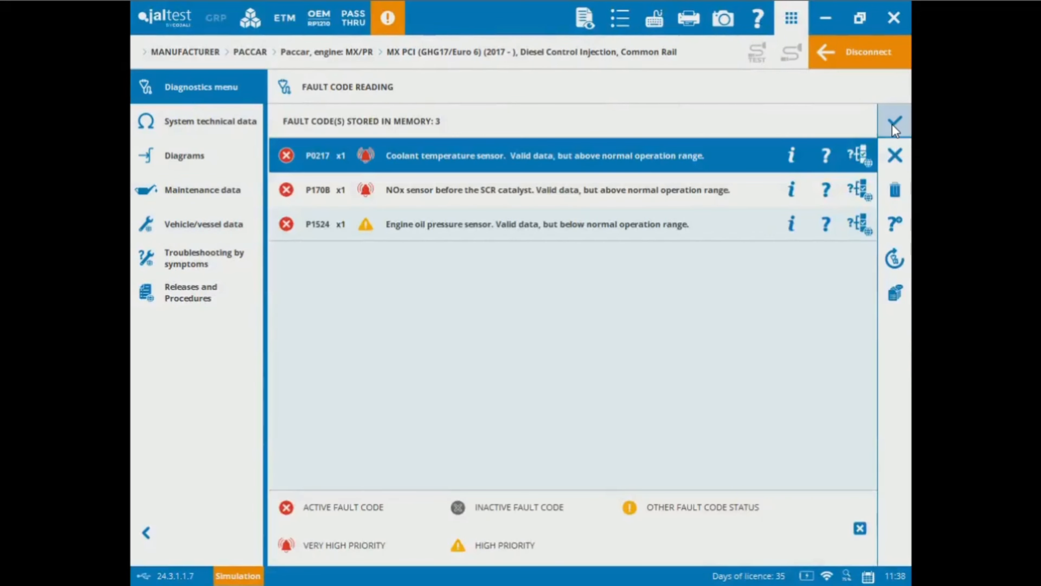
View the troubleshooting guide for coolant temperature sensor fault P0217 and return to the fault code list.
{"action": "left_click", "coordinate": [800, 182]}
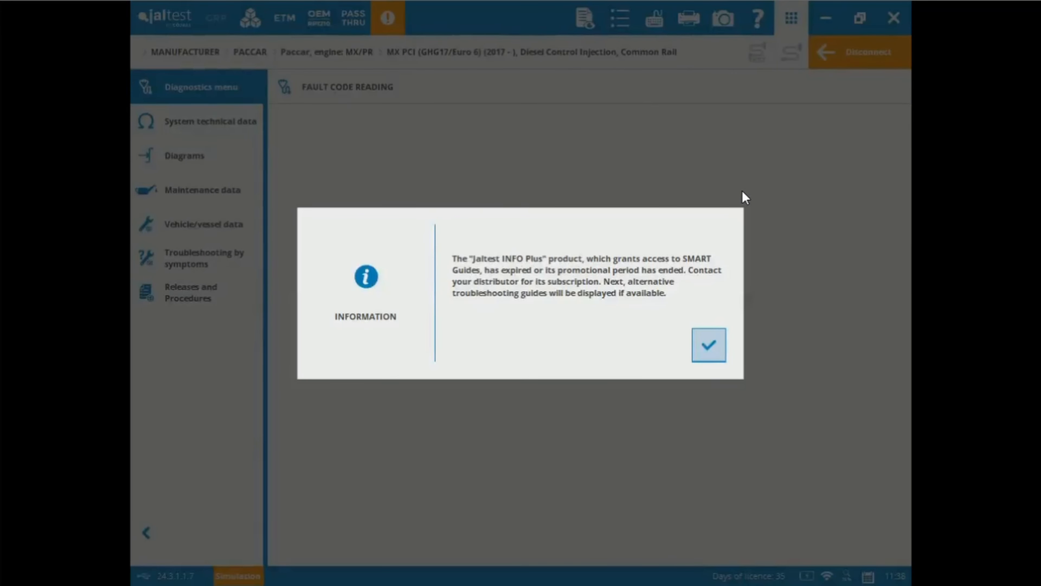
{"action": "left_click", "coordinate": [709, 346]}
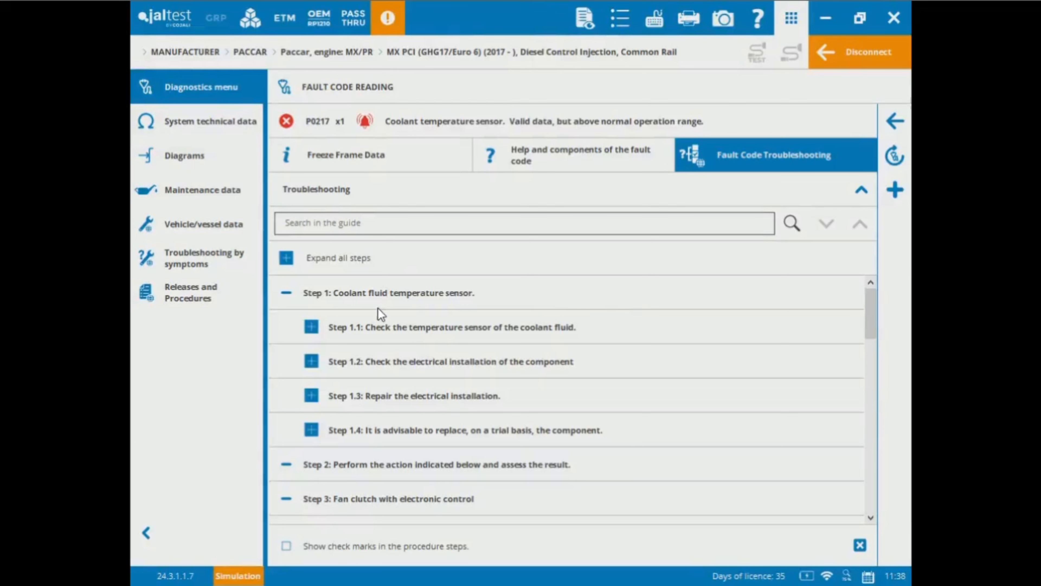
{"action": "left_click_drag", "start_coordinate": [867, 303], "coordinate": [889, 120]}
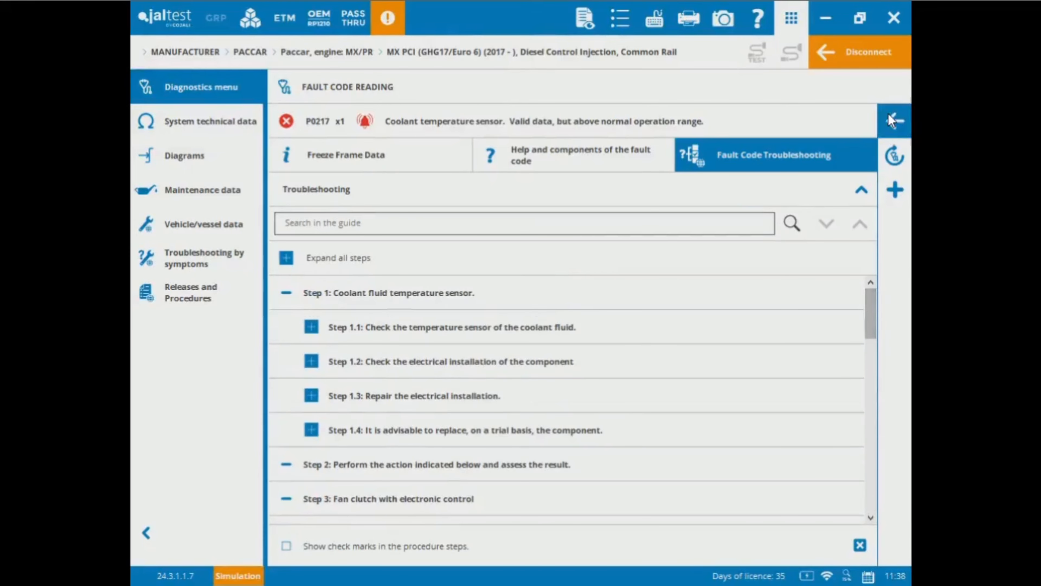
{"action": "left_click", "coordinate": [889, 120]}
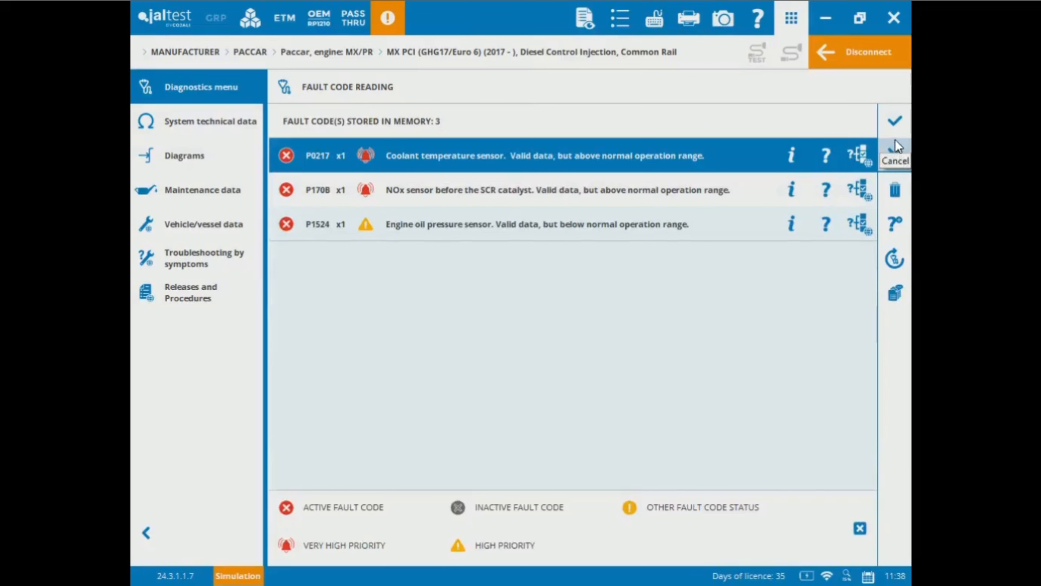
Leave the fault code reading and clear the repaired fault codes from the control unit memory.
{"action": "left_click", "coordinate": [892, 125]}
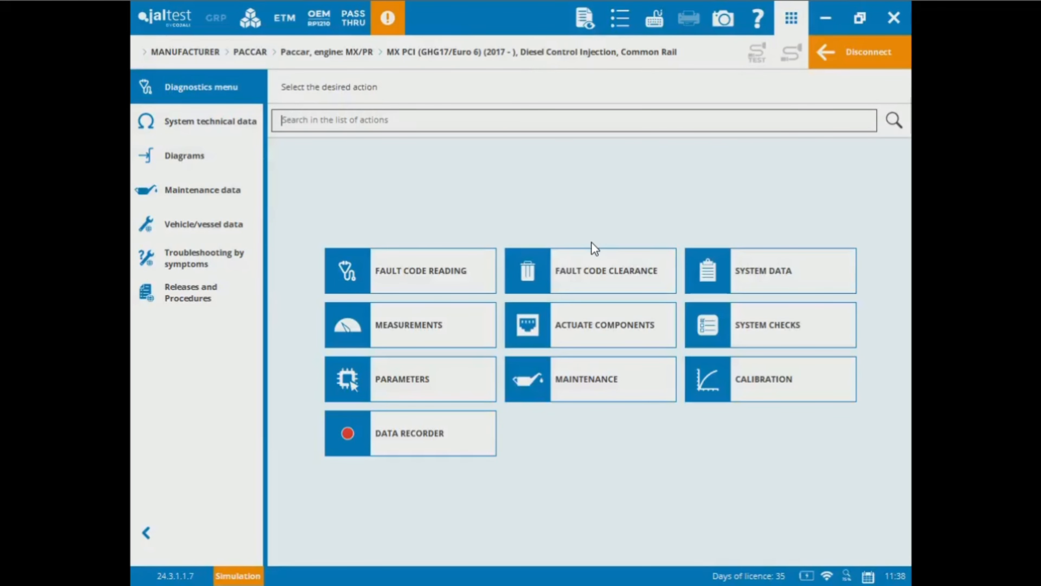
{"action": "left_click", "coordinate": [613, 267]}
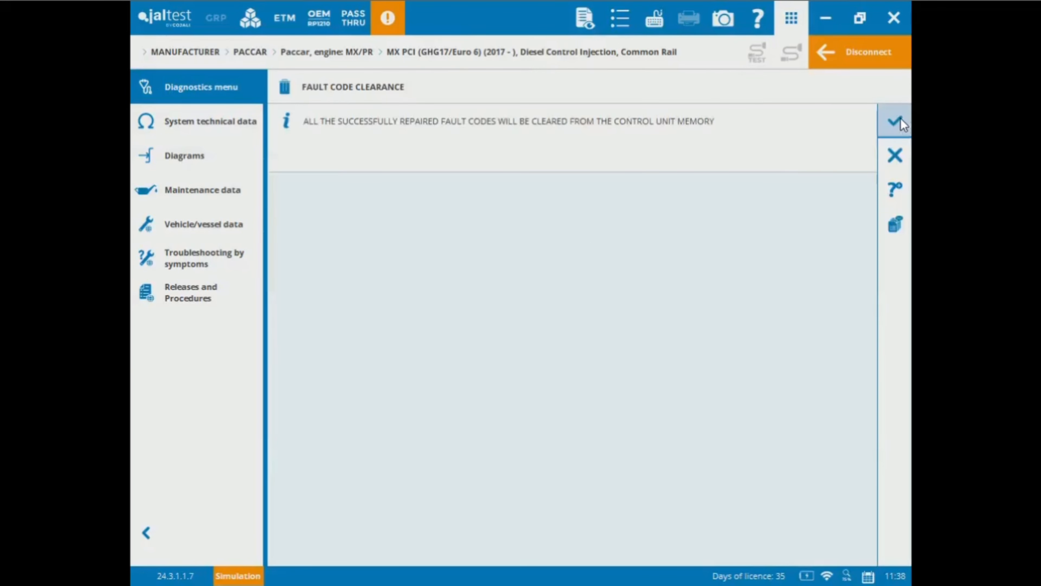
{"action": "left_click", "coordinate": [900, 121]}
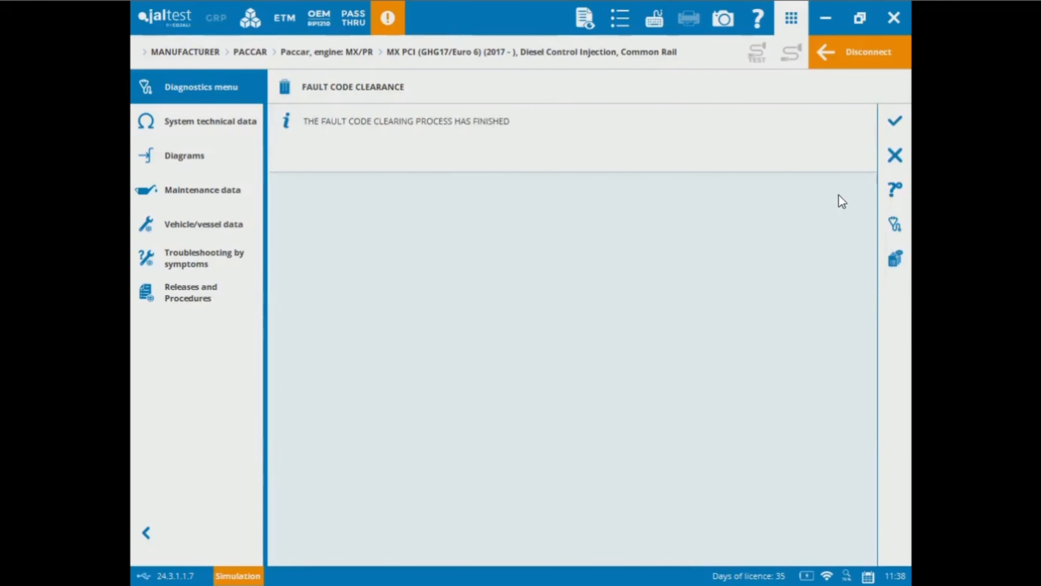
{"action": "left_click", "coordinate": [893, 118]}
View the ECU data and the total trip data categories in the system data, and return to the diagnostics actions.
{"action": "left_click", "coordinate": [818, 260]}
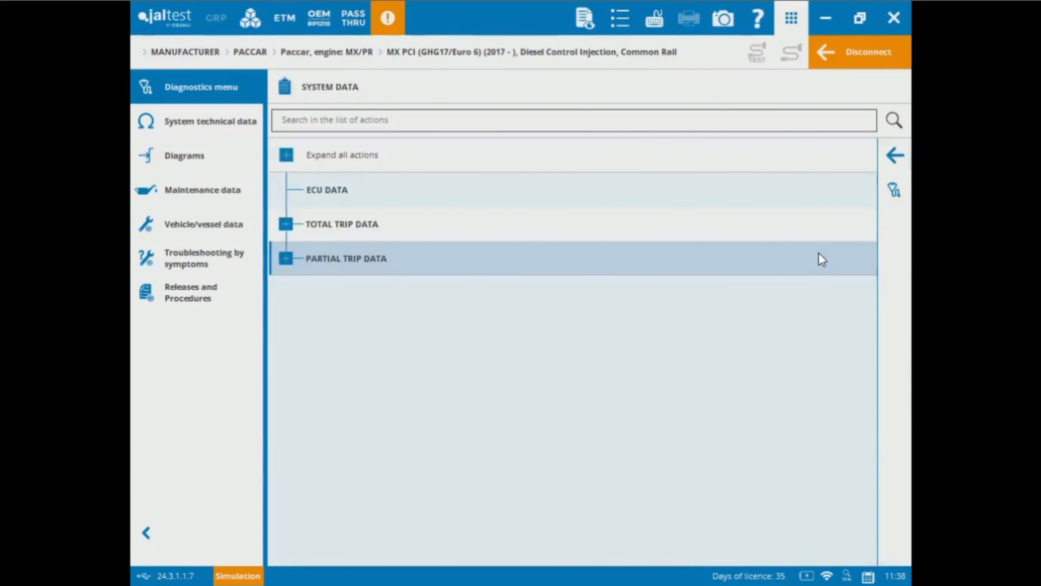
{"action": "left_click", "coordinate": [307, 188]}
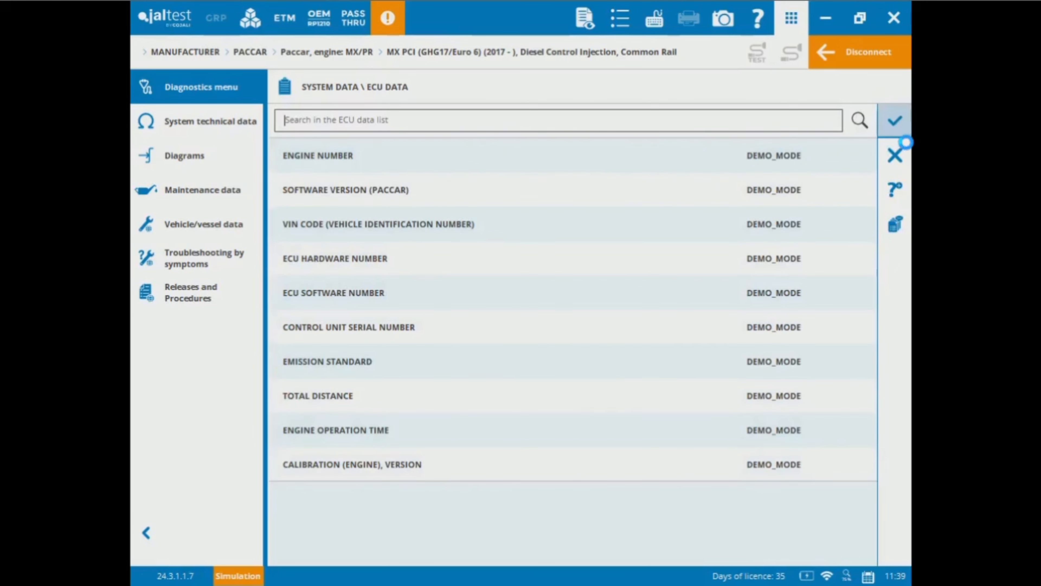
{"action": "left_click", "coordinate": [895, 155]}
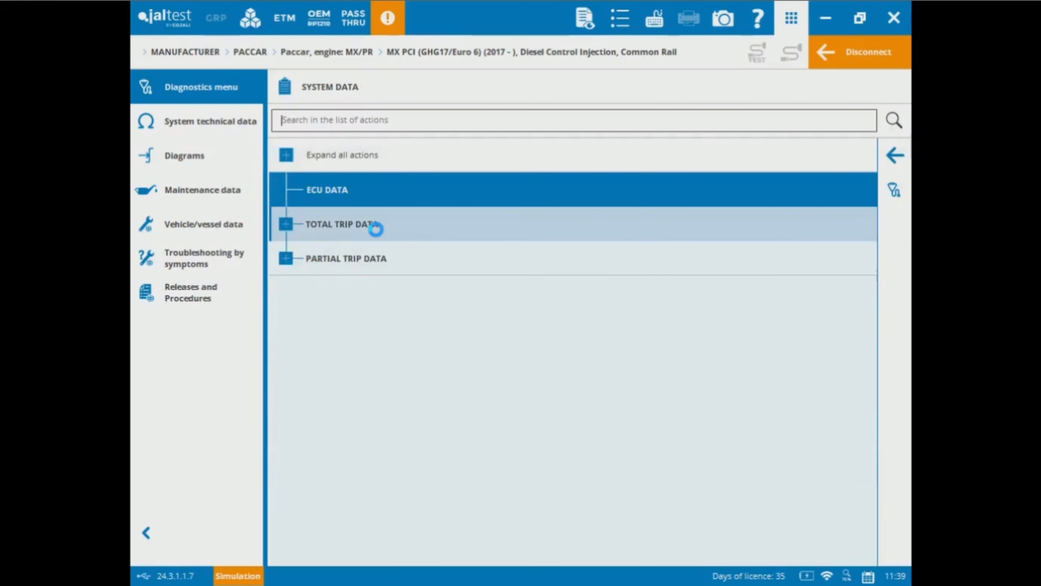
{"action": "left_click", "coordinate": [294, 236]}
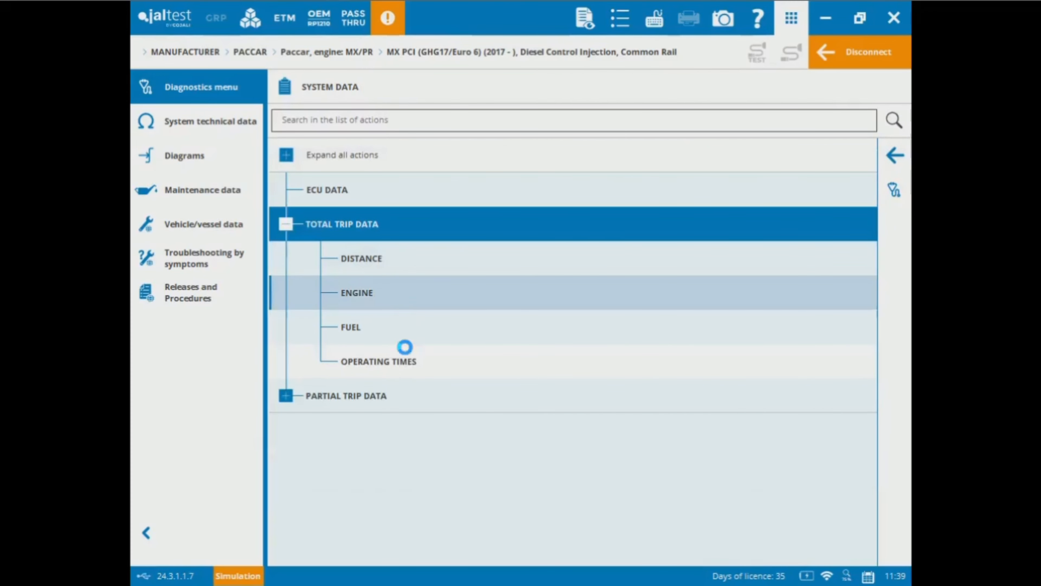
{"action": "left_click", "coordinate": [286, 225]}
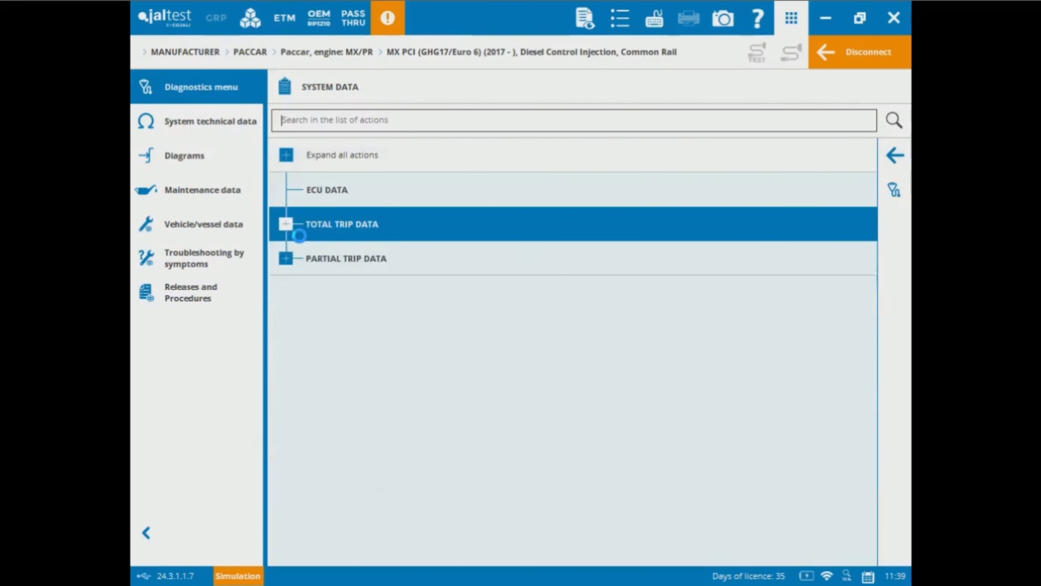
{"action": "left_click", "coordinate": [894, 189]}
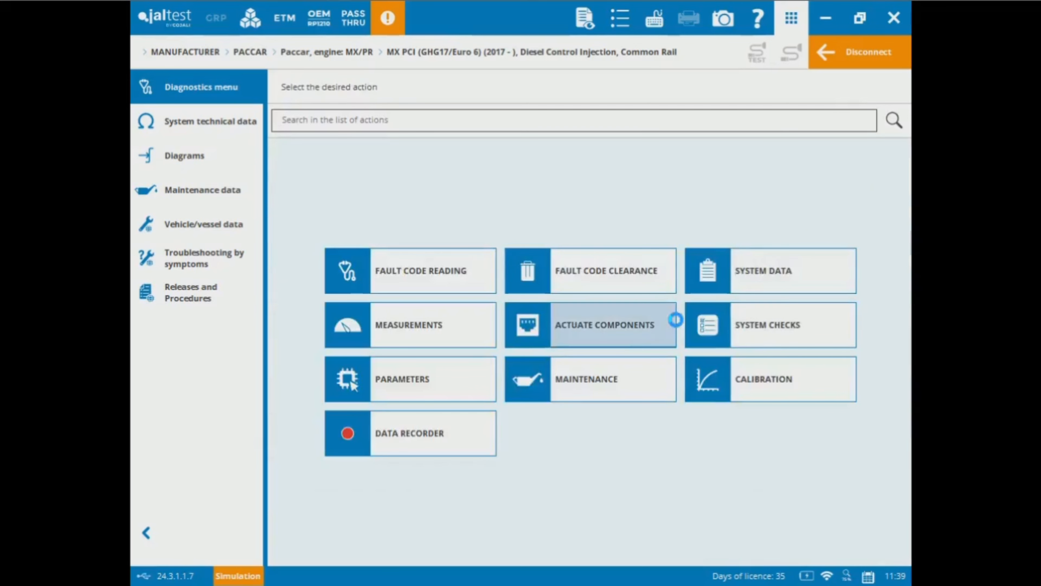
Examine the component actuations available for the warning lamps and the MX engine brake.
{"action": "left_click", "coordinate": [629, 343]}
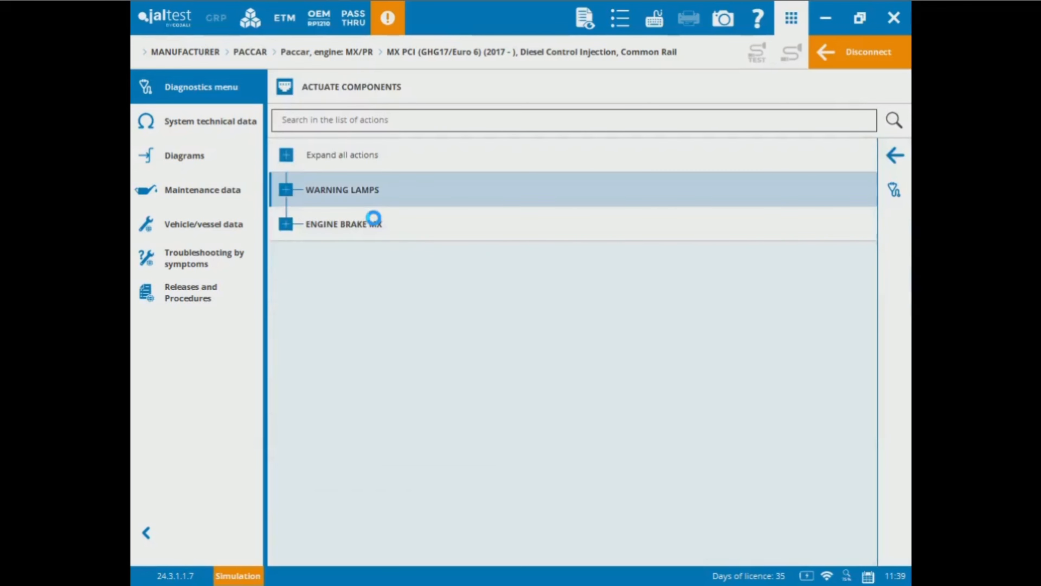
{"action": "left_click", "coordinate": [298, 202]}
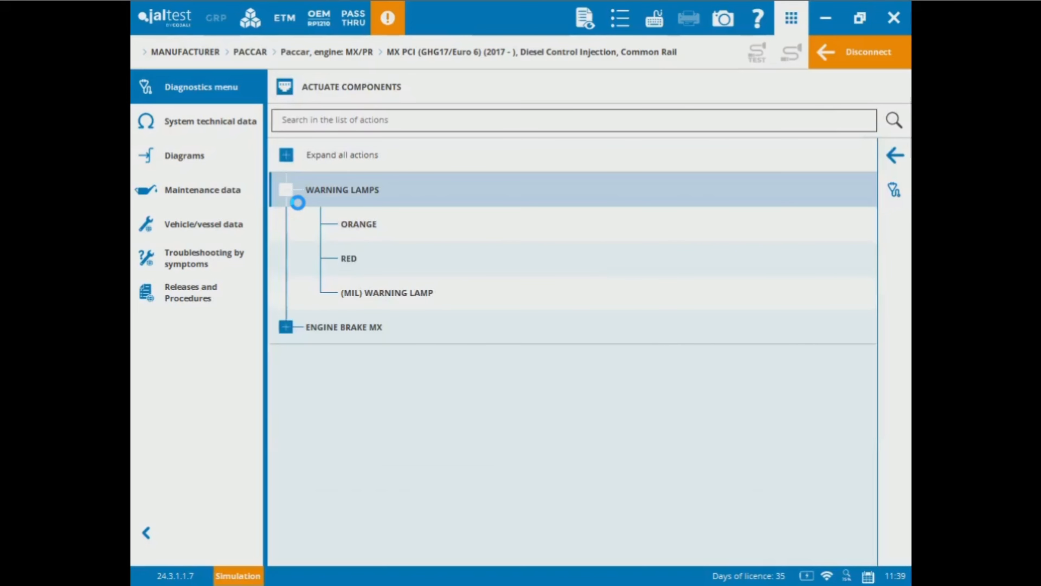
{"action": "left_click", "coordinate": [297, 202]}
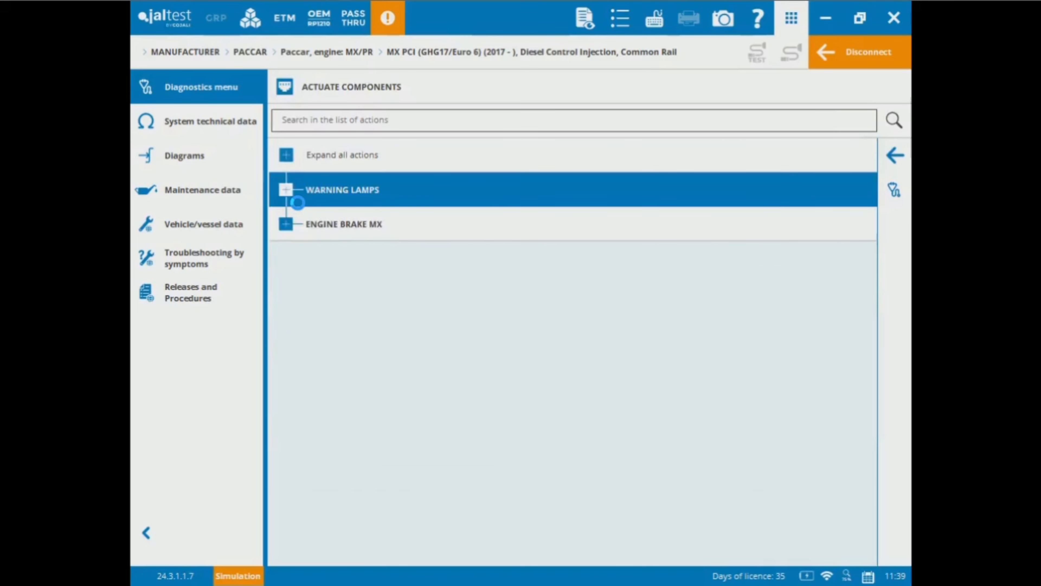
{"action": "left_click", "coordinate": [296, 238]}
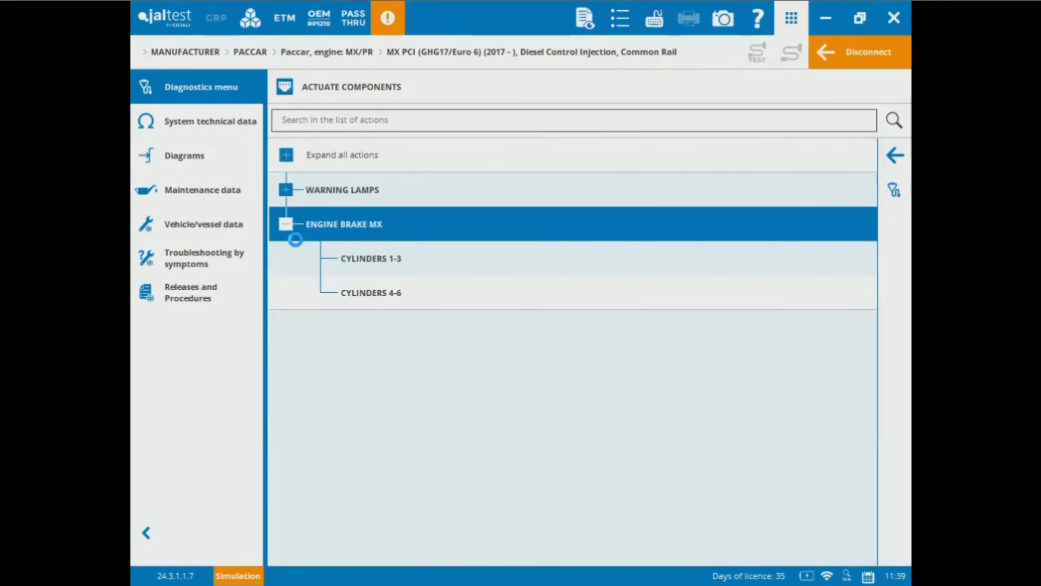
{"action": "left_click", "coordinate": [295, 240]}
{"action": "left_click", "coordinate": [895, 158]}
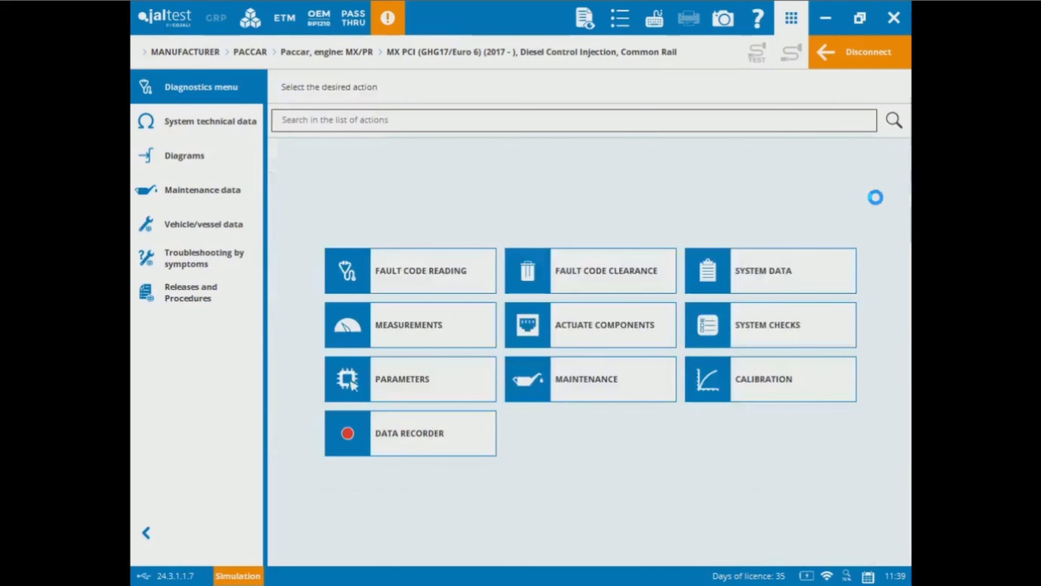
Examine the available system checks, including the cylinder tests and those grouped under the turbocharger actuator.
{"action": "left_click", "coordinate": [794, 317]}
{"action": "left_click", "coordinate": [541, 222]}
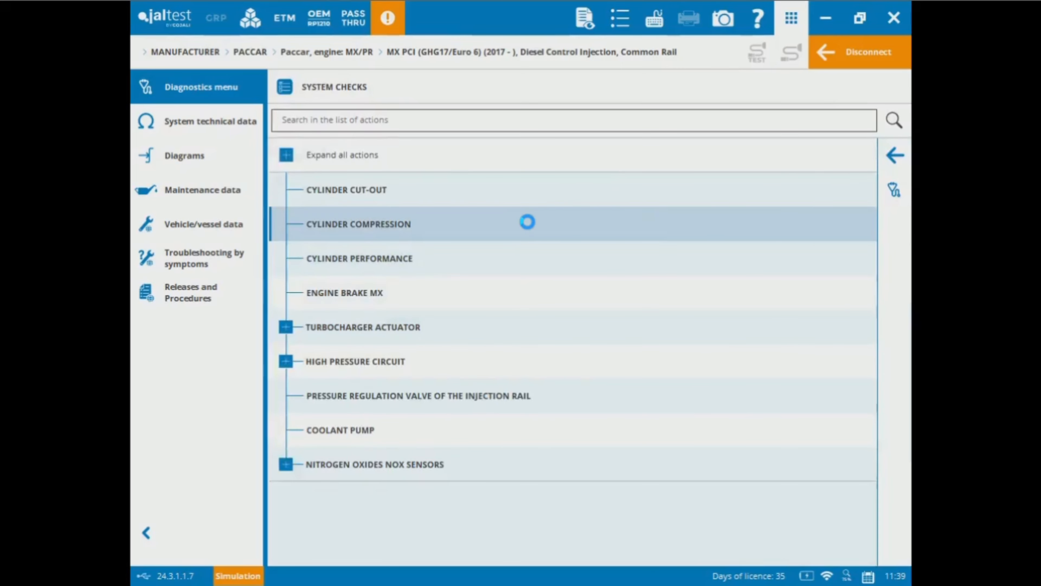
{"action": "left_click", "coordinate": [415, 200]}
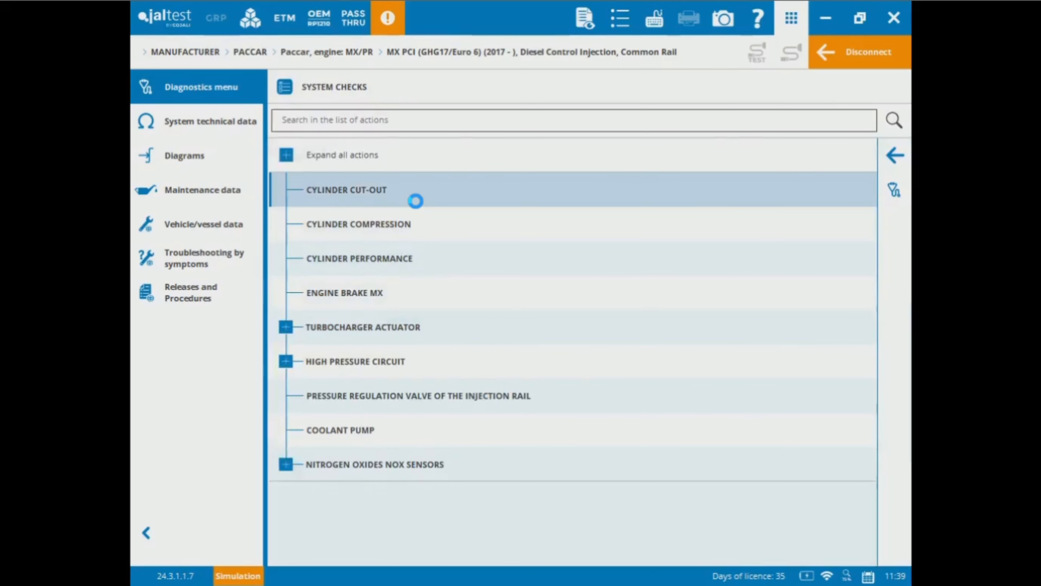
{"action": "left_click", "coordinate": [456, 220]}
{"action": "left_click", "coordinate": [484, 254]}
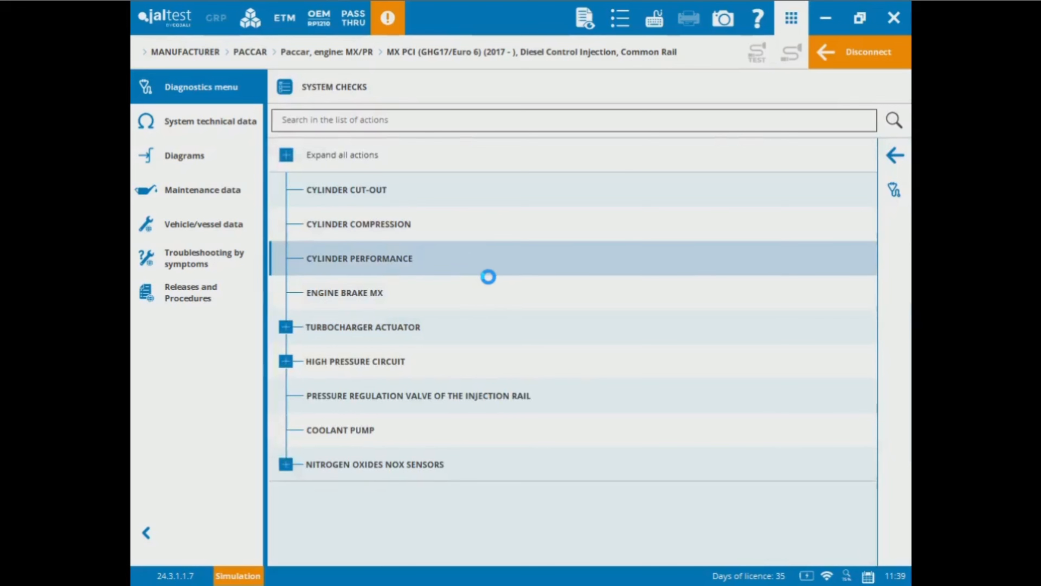
{"action": "left_click", "coordinate": [479, 308]}
{"action": "left_click", "coordinate": [358, 335]}
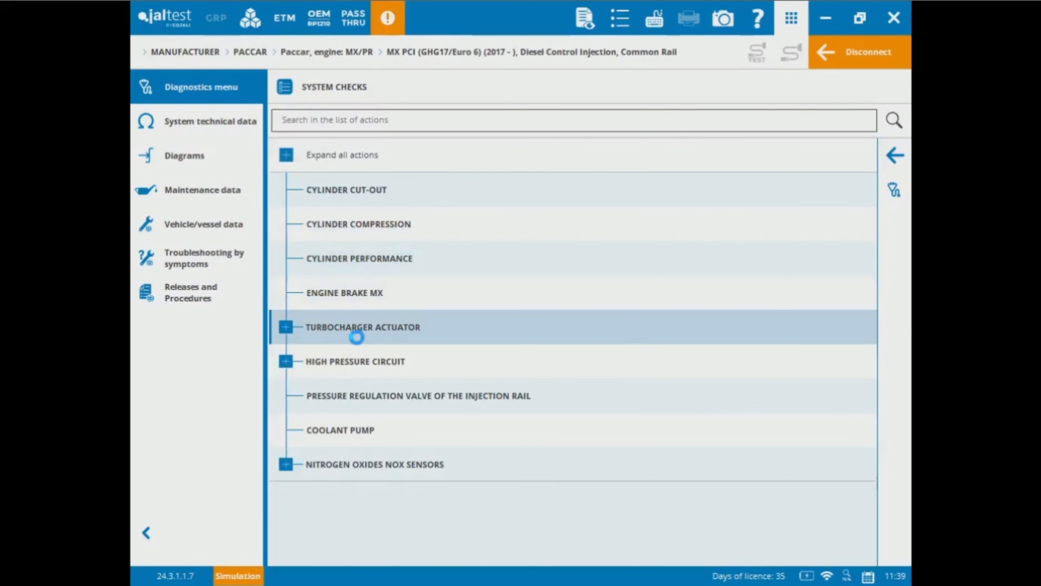
{"action": "left_click", "coordinate": [297, 339]}
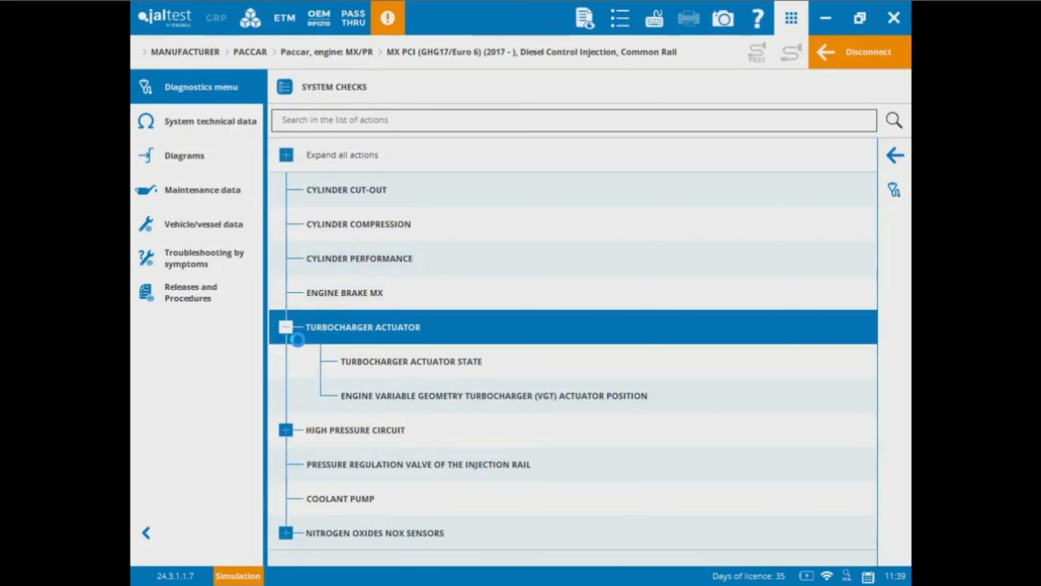
{"action": "left_click", "coordinate": [298, 339]}
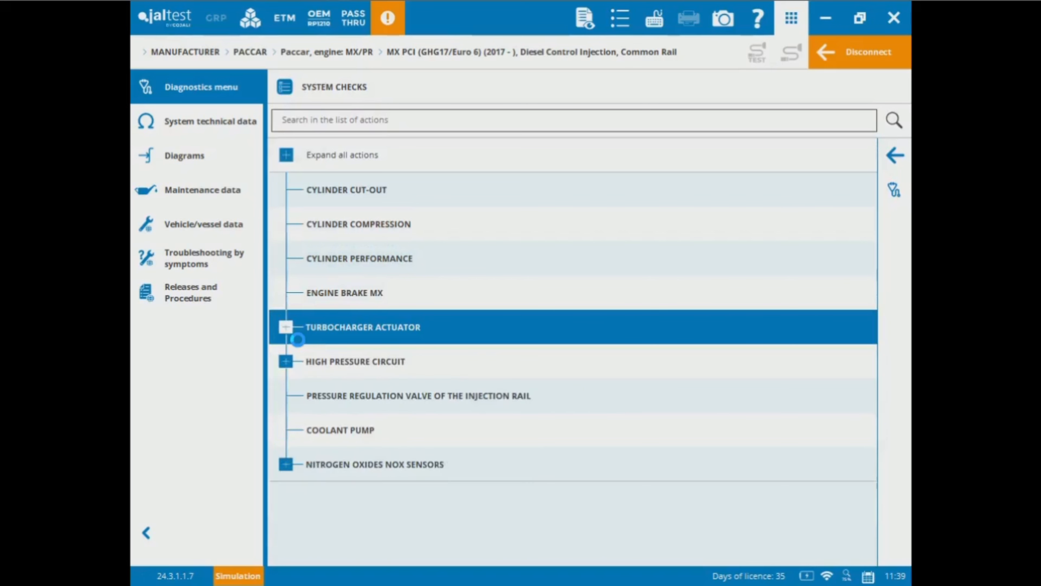
View the system checks grouped under the high pressure circuit and the nitrogen oxides NOx sensors.
{"action": "left_click", "coordinate": [296, 374]}
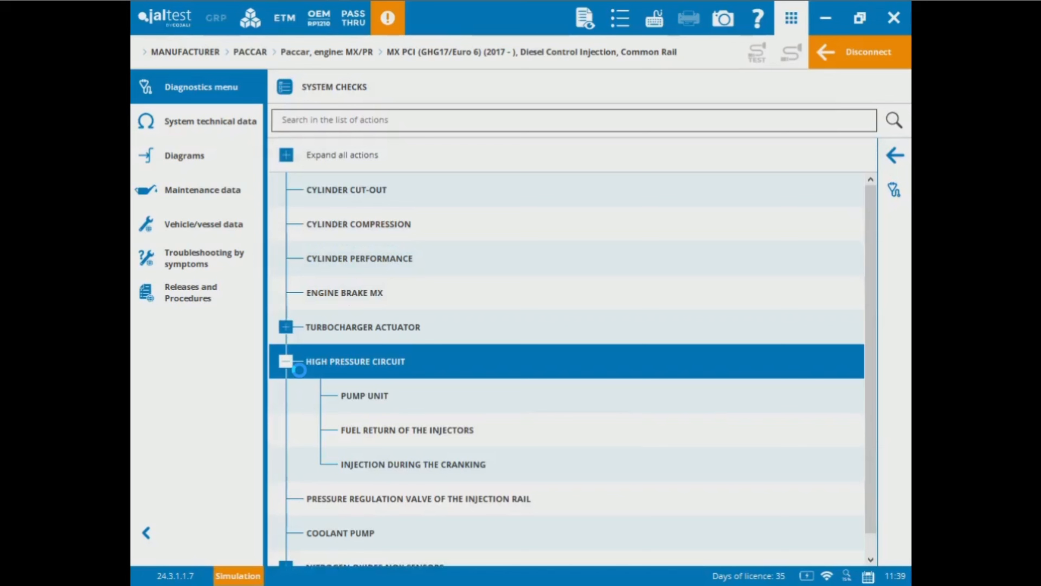
{"action": "left_click", "coordinate": [298, 370]}
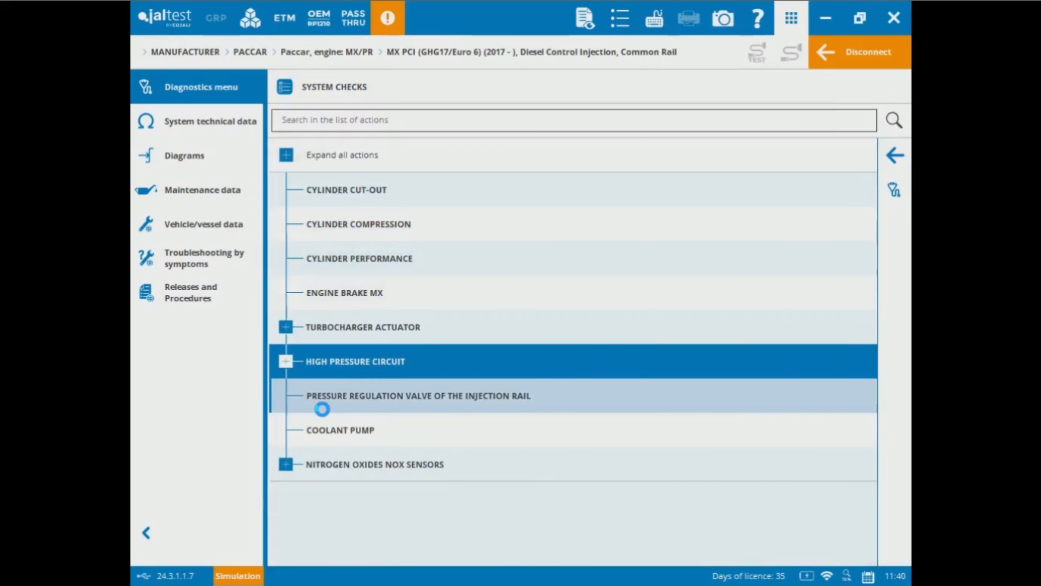
{"action": "left_click", "coordinate": [296, 477]}
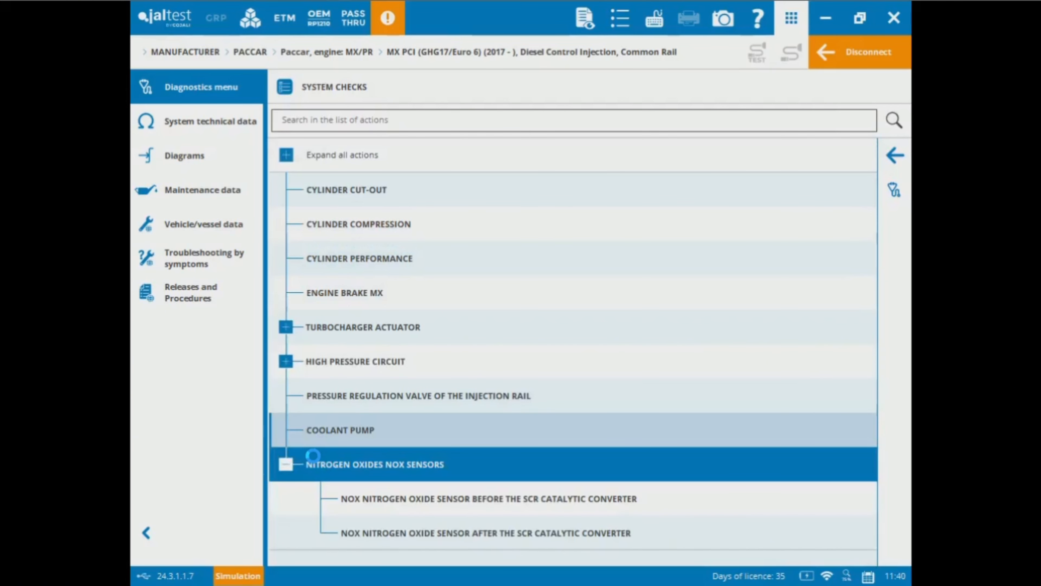
{"action": "left_click", "coordinate": [296, 464]}
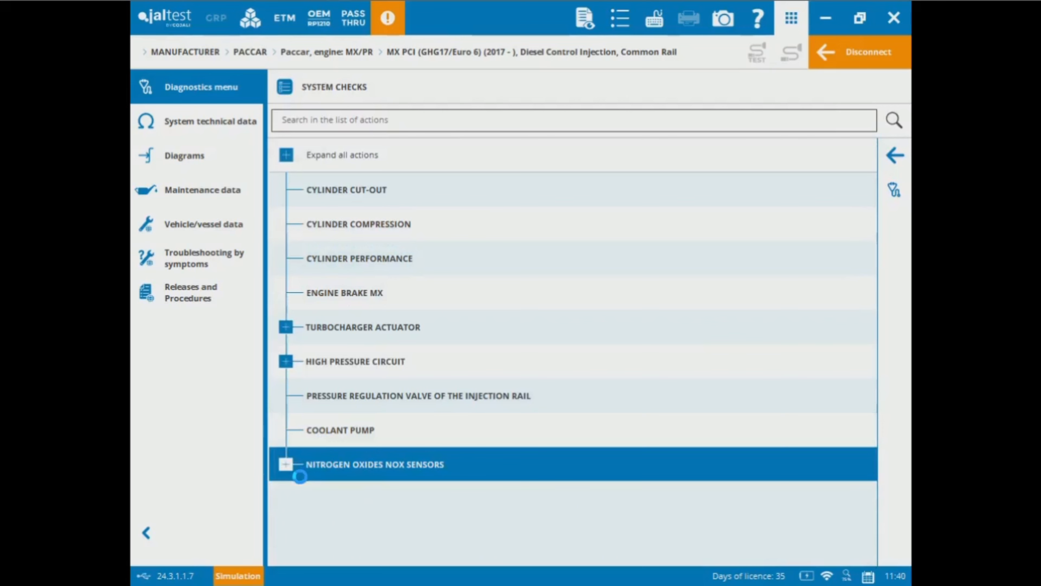
{"action": "left_click", "coordinate": [887, 159]}
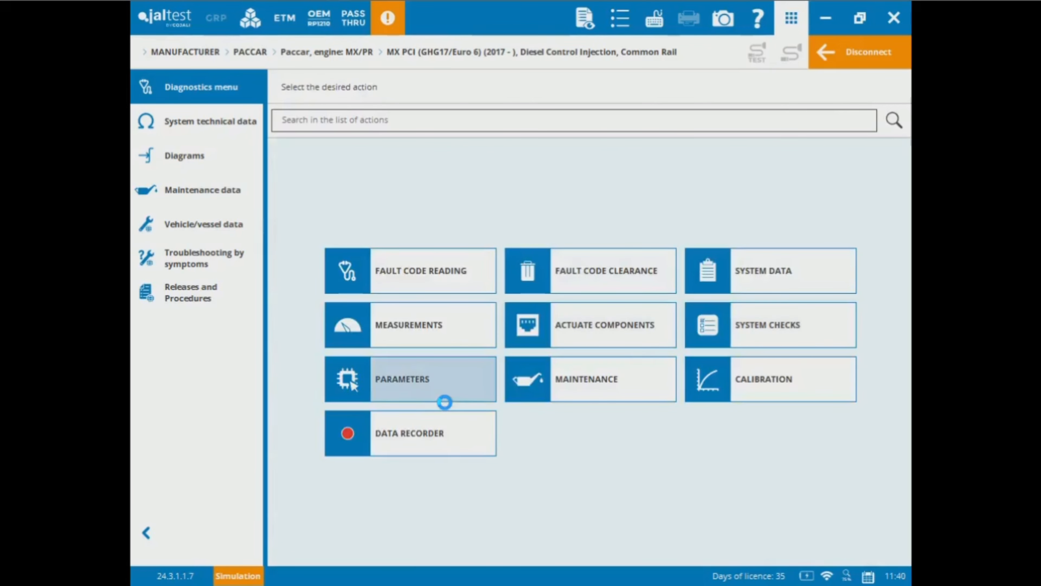
Examine the engine's parameter functions, including the injector coding group, and return to the diagnostics actions.
{"action": "left_click", "coordinate": [442, 400]}
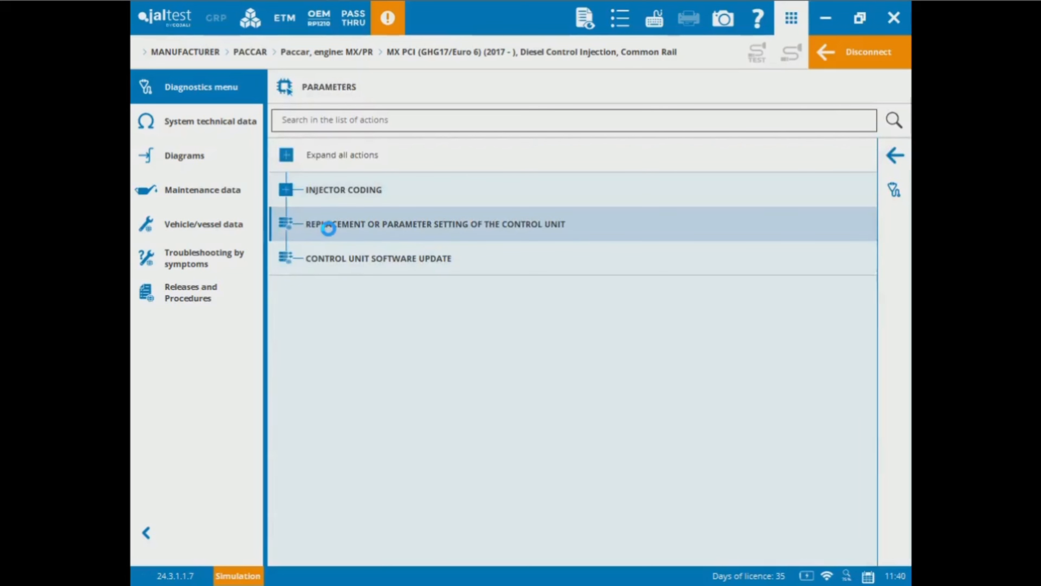
{"action": "left_click", "coordinate": [286, 190]}
{"action": "left_click", "coordinate": [298, 201]}
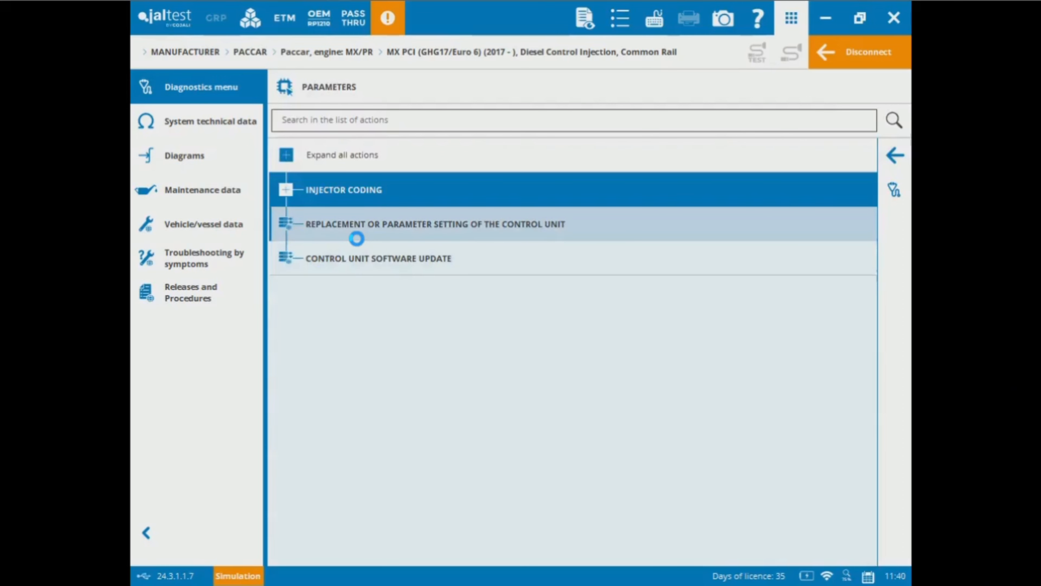
{"action": "left_click", "coordinate": [906, 164]}
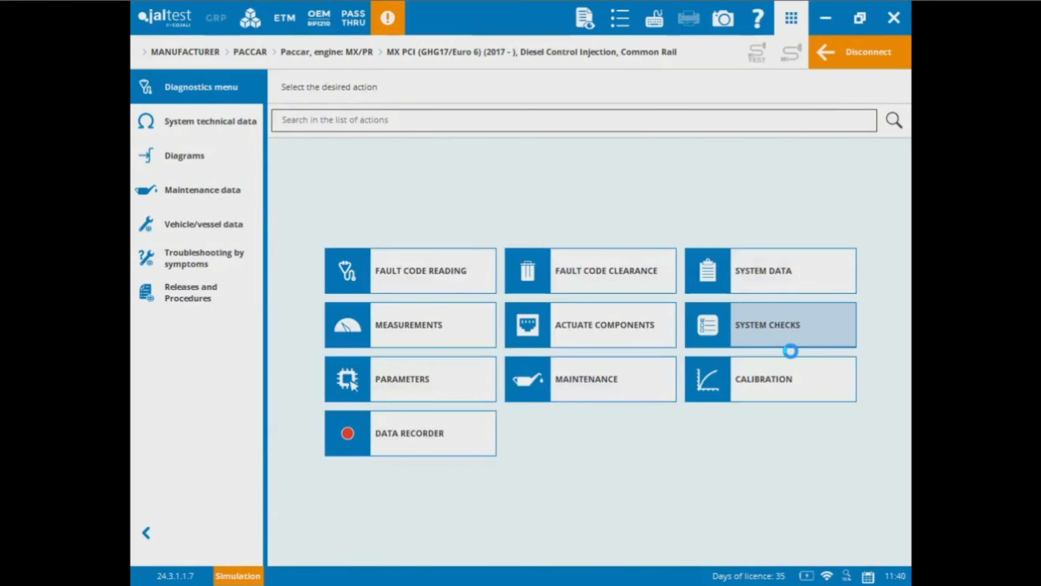
Examine the available maintenance functions and the calibrations, including those grouped under the turbocharger actuator.
{"action": "left_click", "coordinate": [565, 394]}
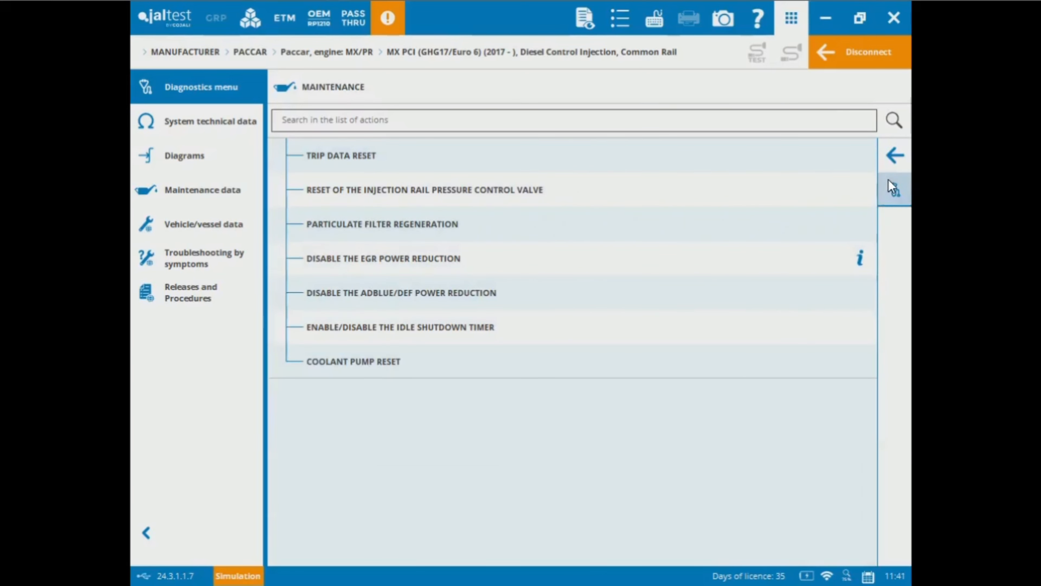
{"action": "left_click", "coordinate": [894, 156]}
{"action": "left_click", "coordinate": [804, 373]}
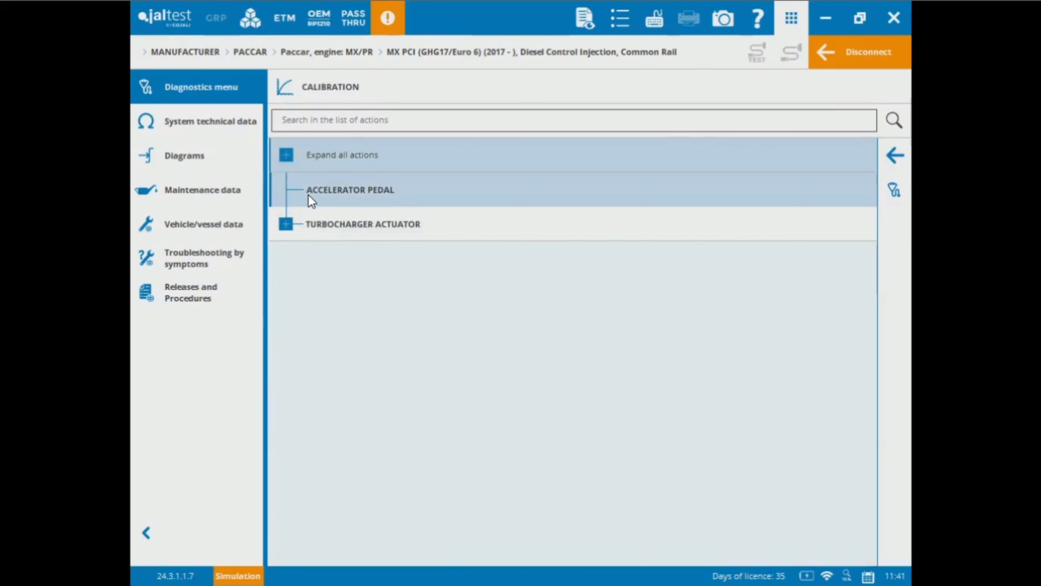
{"action": "left_click", "coordinate": [284, 221]}
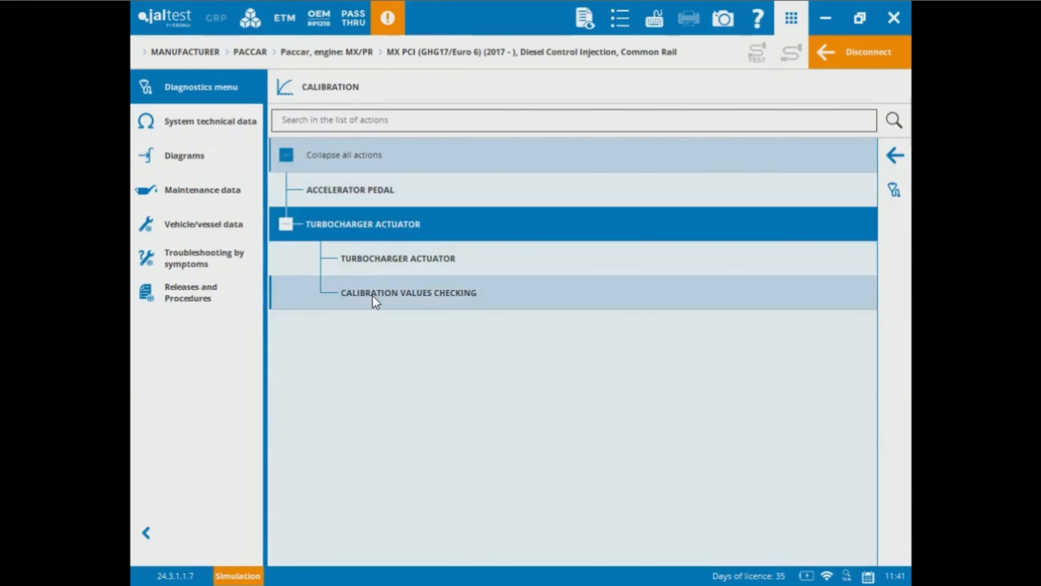
{"action": "left_click", "coordinate": [286, 224]}
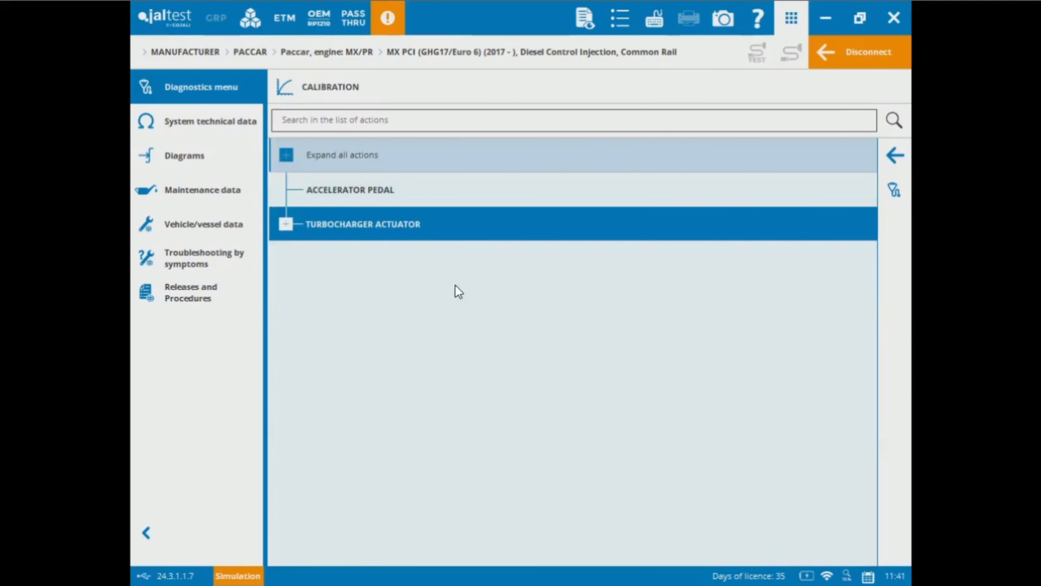
{"action": "left_click", "coordinate": [902, 154]}
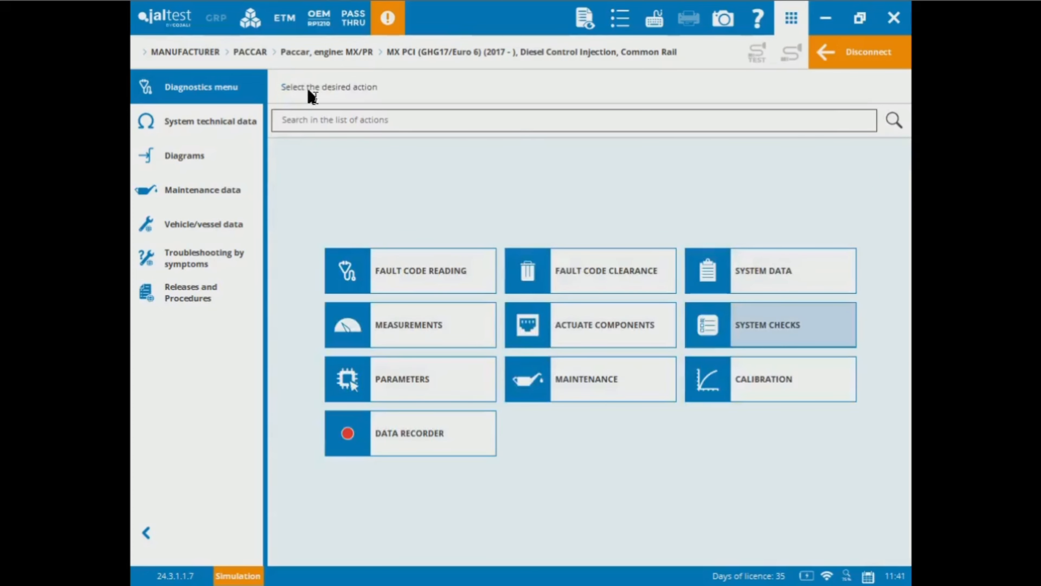
View the system technical data for the intake and exhaust system, the fuel system and the tightening torques.
{"action": "left_click", "coordinate": [231, 132]}
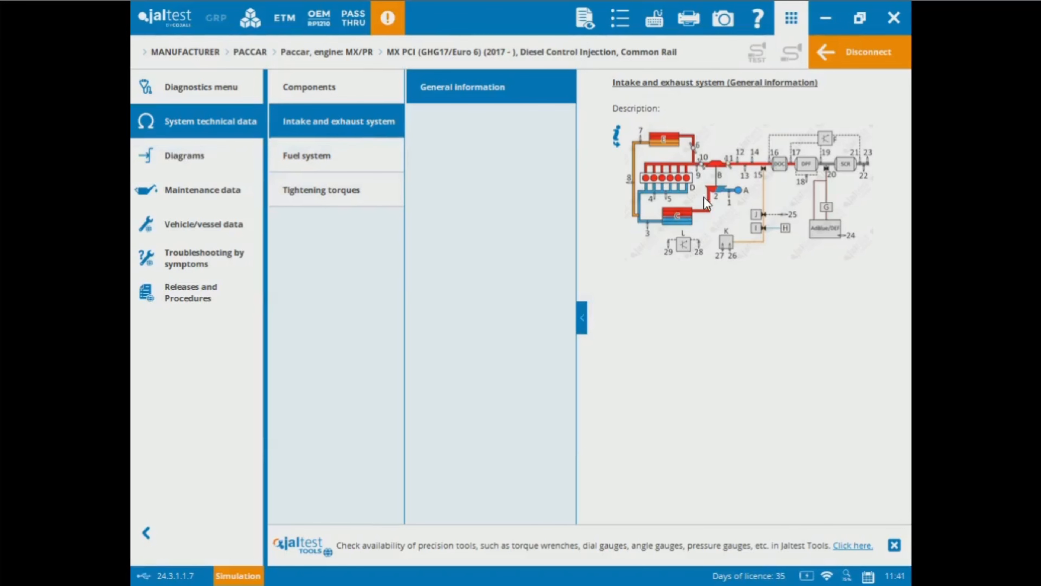
{"action": "left_click", "coordinate": [363, 161]}
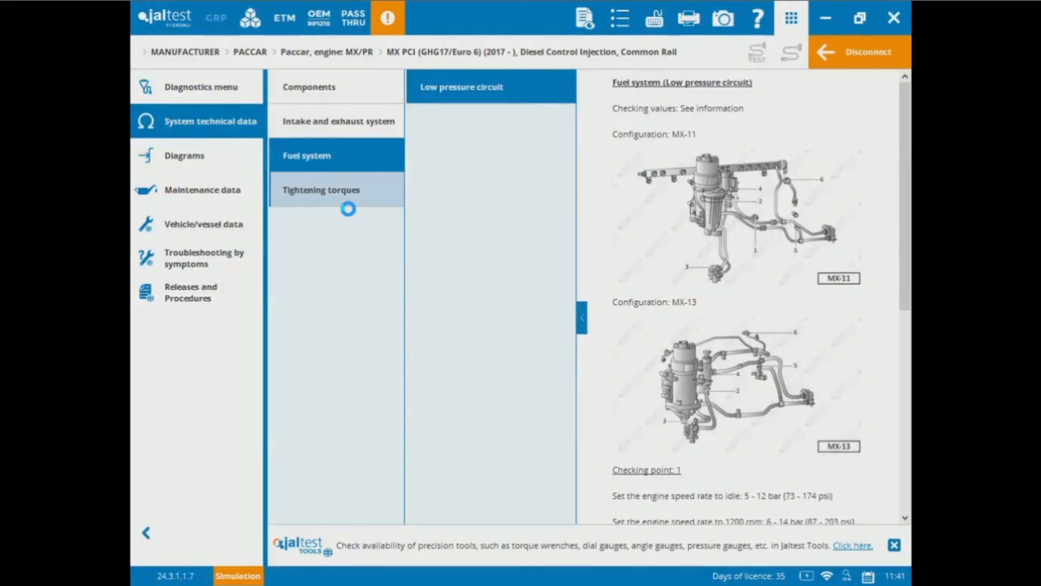
{"action": "left_click", "coordinate": [348, 205]}
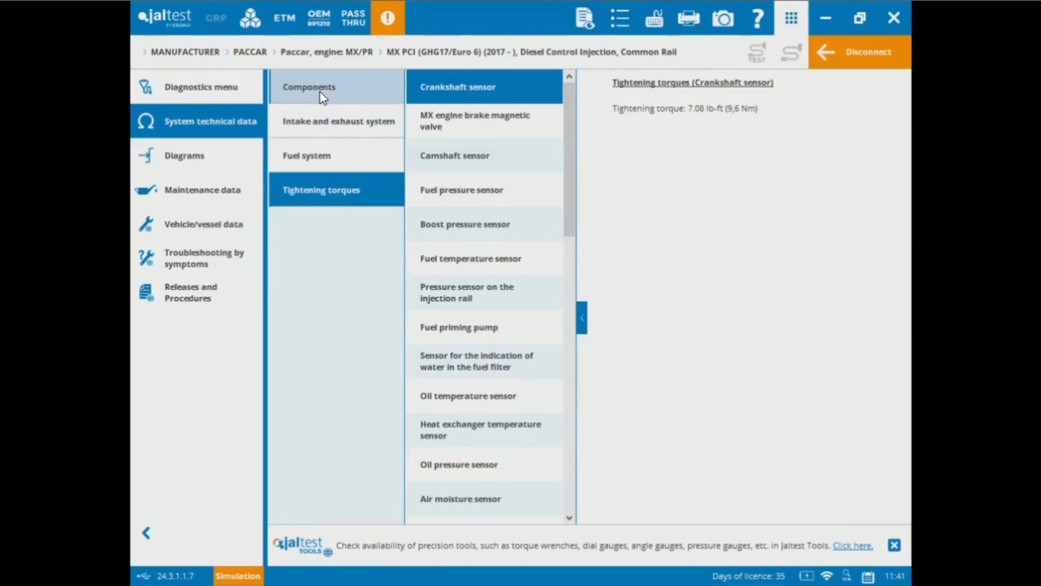
List the components for the MX-13 diagram configuration and view the CB335 fan clutch and CB341 glow plug data.
{"action": "left_click", "coordinate": [320, 93]}
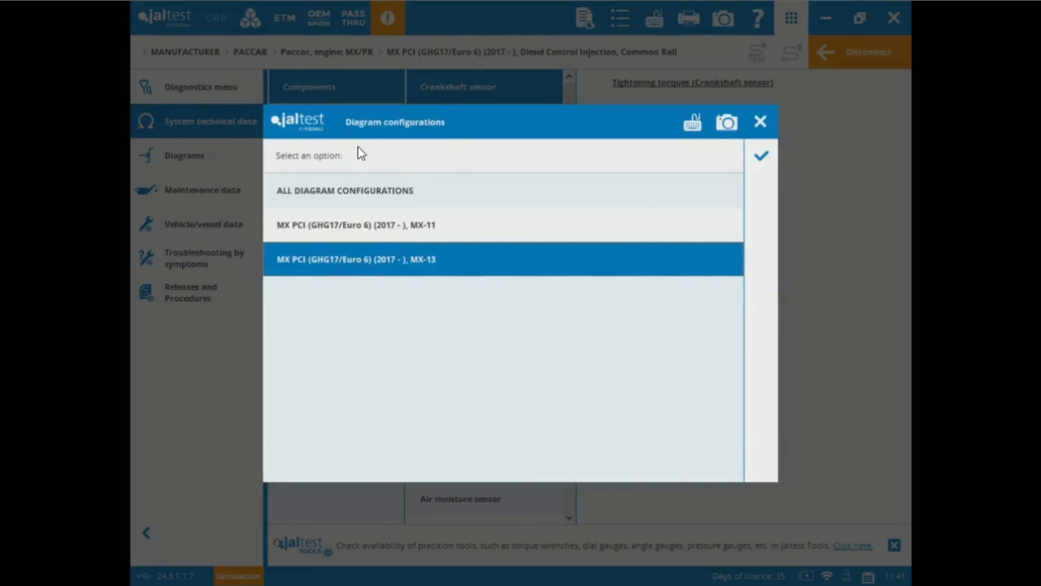
{"action": "left_click", "coordinate": [768, 162]}
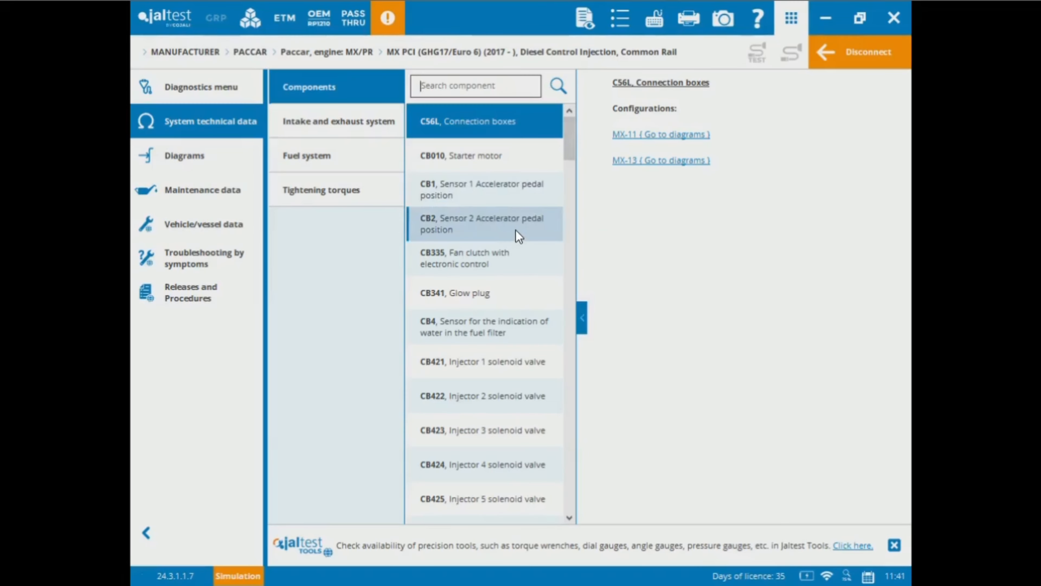
{"action": "left_click", "coordinate": [511, 263]}
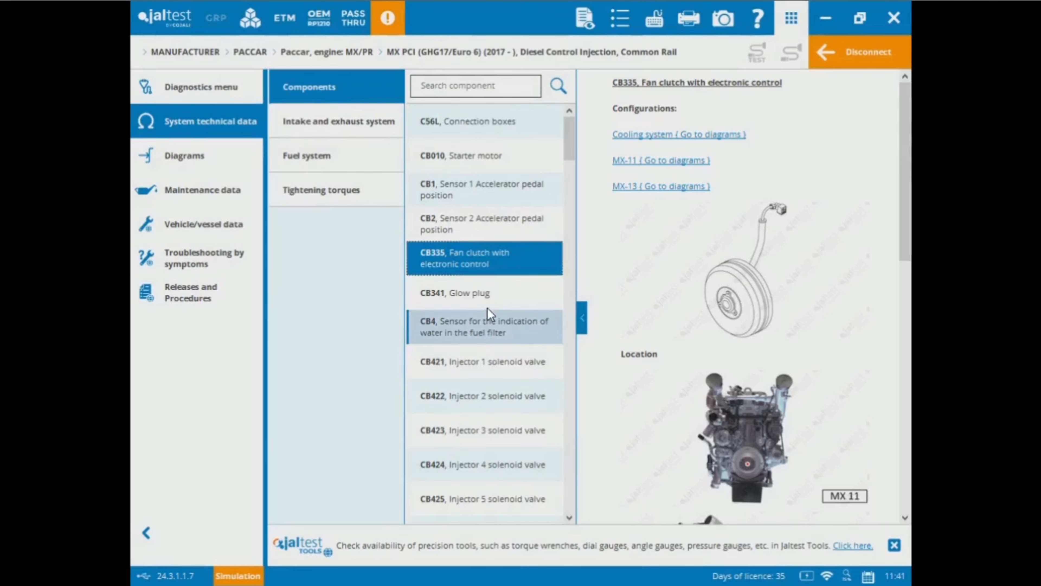
{"action": "left_click", "coordinate": [499, 307]}
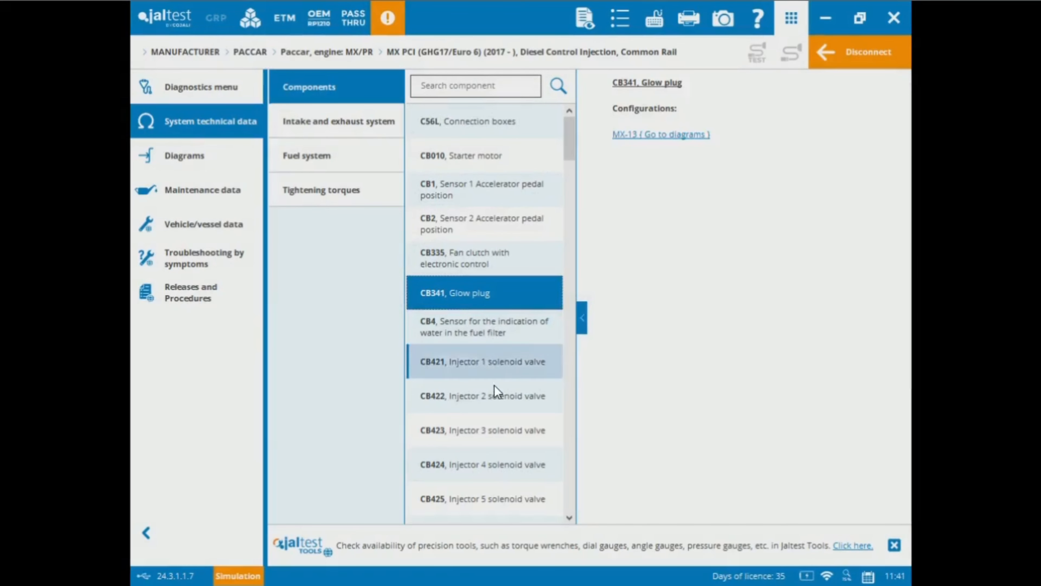
Browse the component entries from the CB4 fuel filter water sensor through the injector solenoid valves to the ignition switch.
{"action": "left_click", "coordinate": [494, 415]}
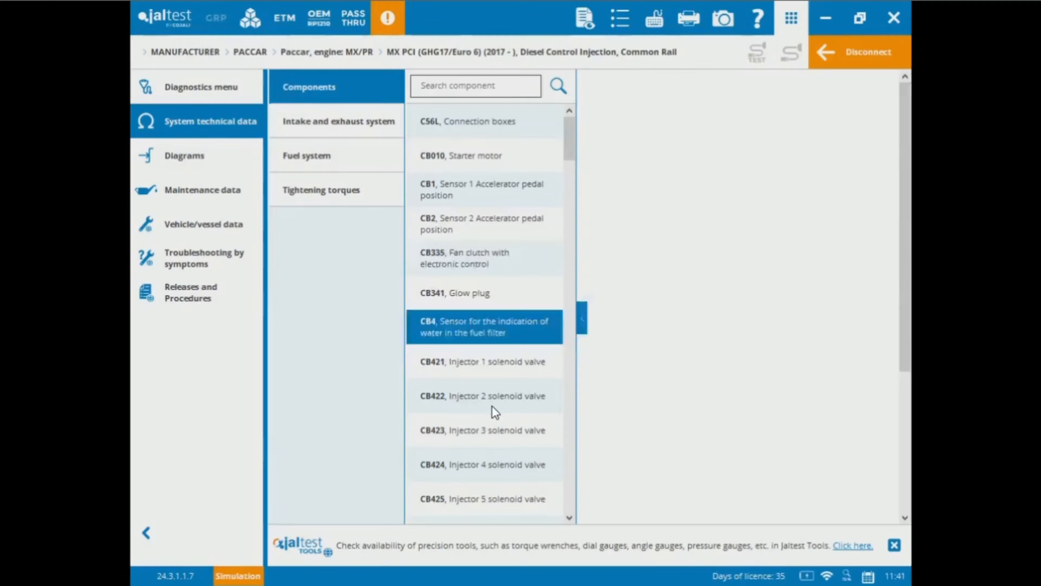
{"action": "key", "text": "Down"}
{"action": "key", "text": "Down"}
{"action": "key", "text": "Down"}
{"action": "key", "text": "Down"}
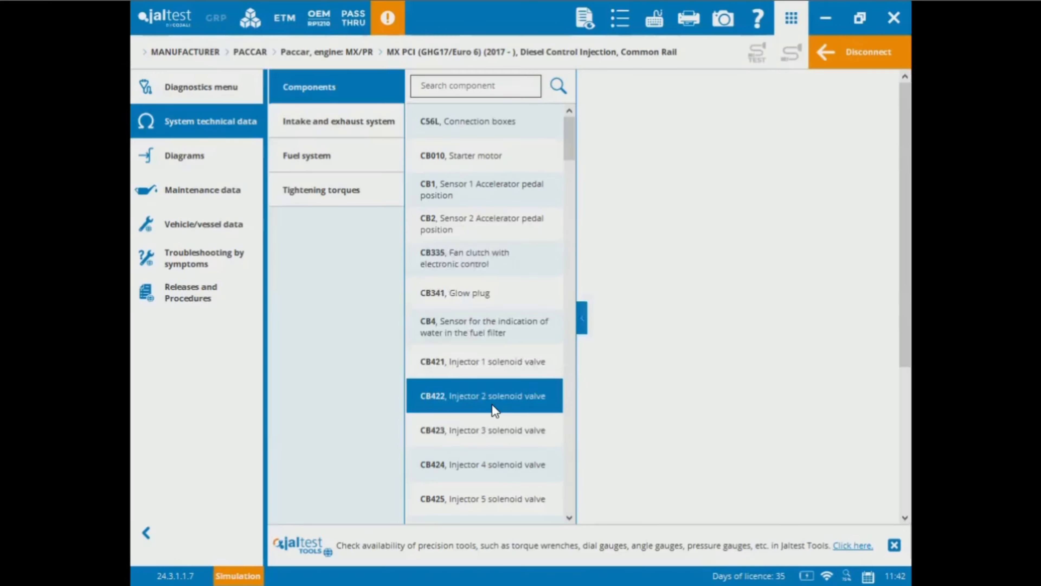
{"action": "key", "text": "Down"}
{"action": "key", "text": "Down"}
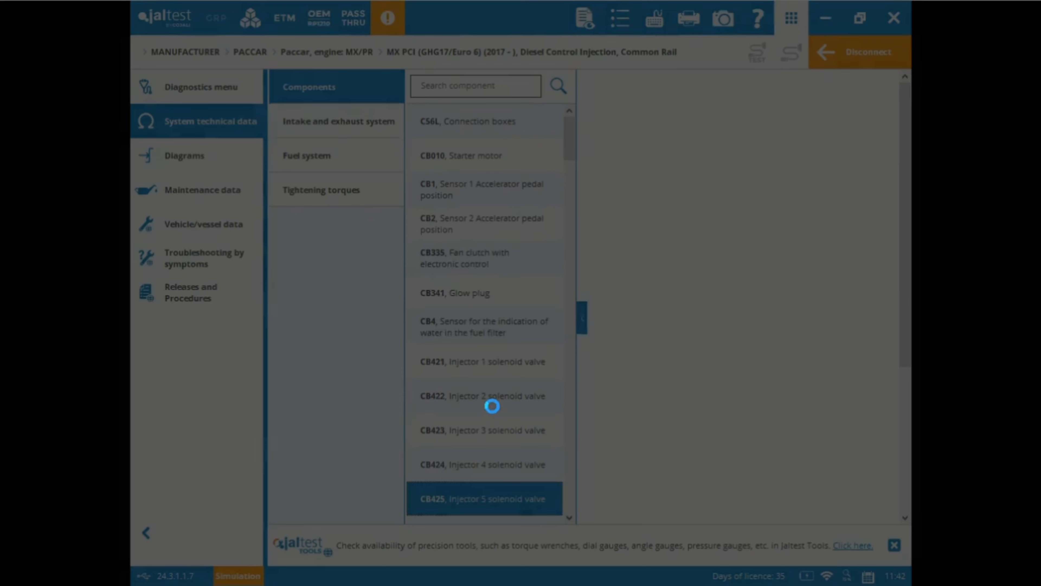
{"action": "key", "text": "Down"}
{"action": "key", "text": "Down"}
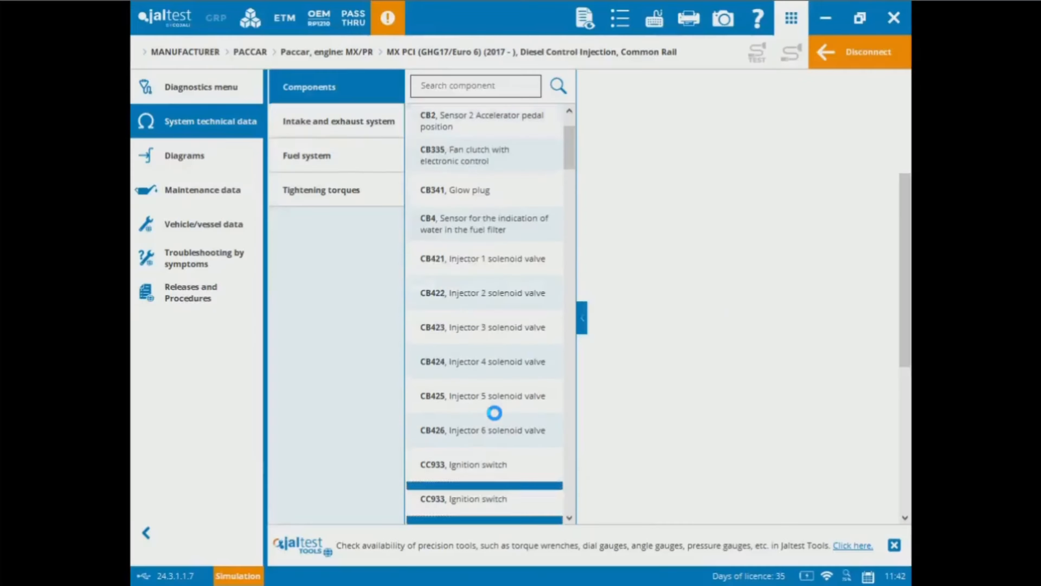
View the component data for the CD424 Body Work System Control Unit and the CL194 variable clutch coolant pump.
{"action": "left_click_drag", "start_coordinate": [572, 156], "coordinate": [579, 219]}
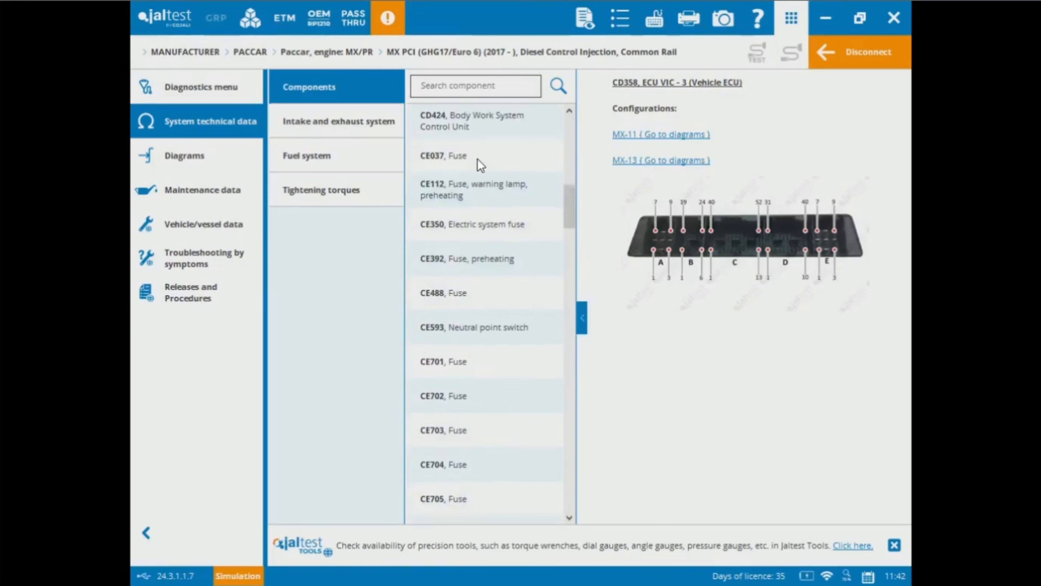
{"action": "left_click", "coordinate": [489, 132]}
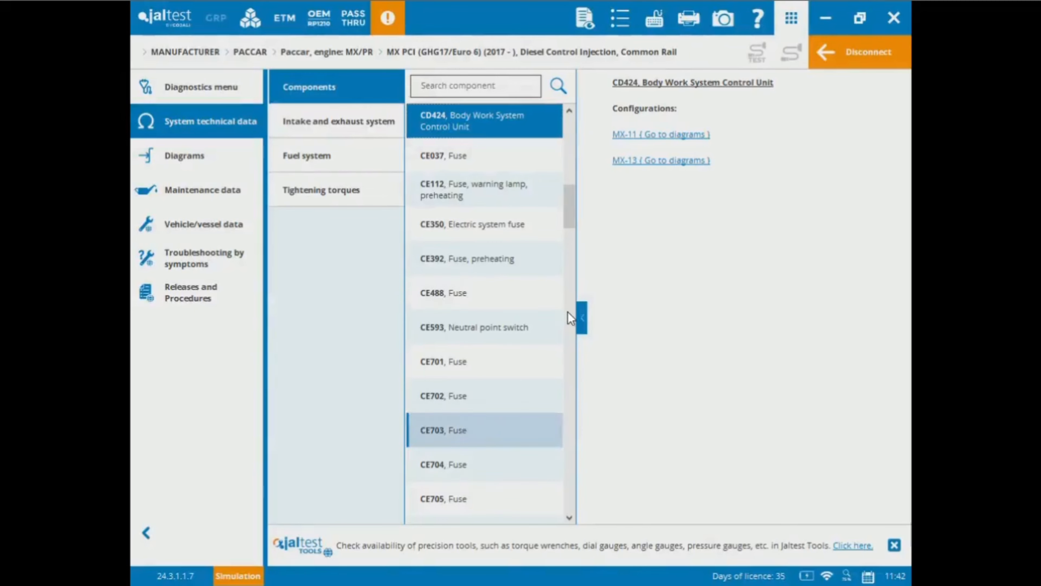
{"action": "left_click_drag", "start_coordinate": [574, 225], "coordinate": [573, 375]}
{"action": "left_click", "coordinate": [494, 372]}
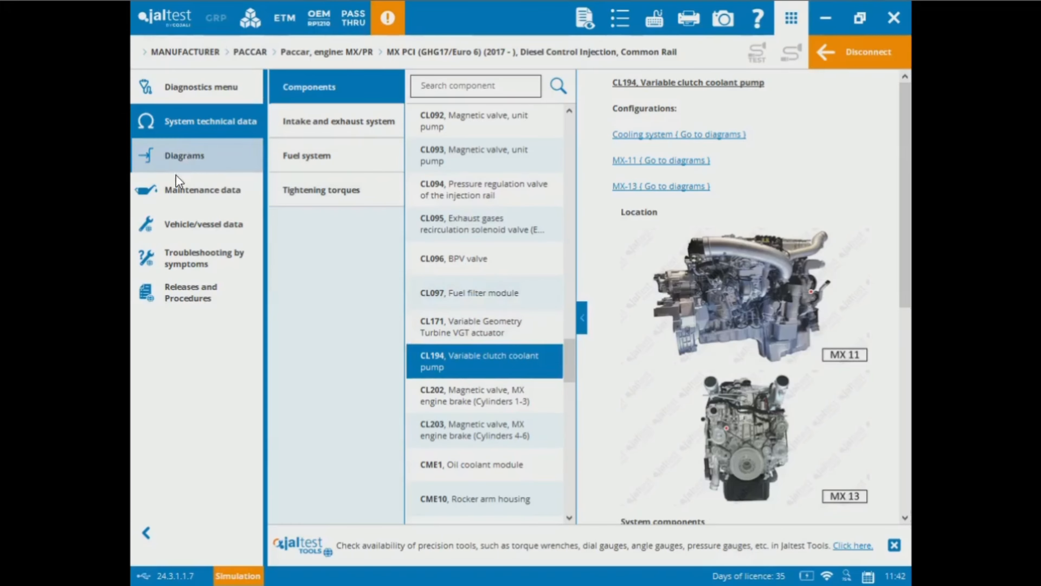
Display the maintenance data for the MX-13 PCI (GHG17) engine and examine the City driving service intervals.
{"action": "left_click", "coordinate": [180, 193]}
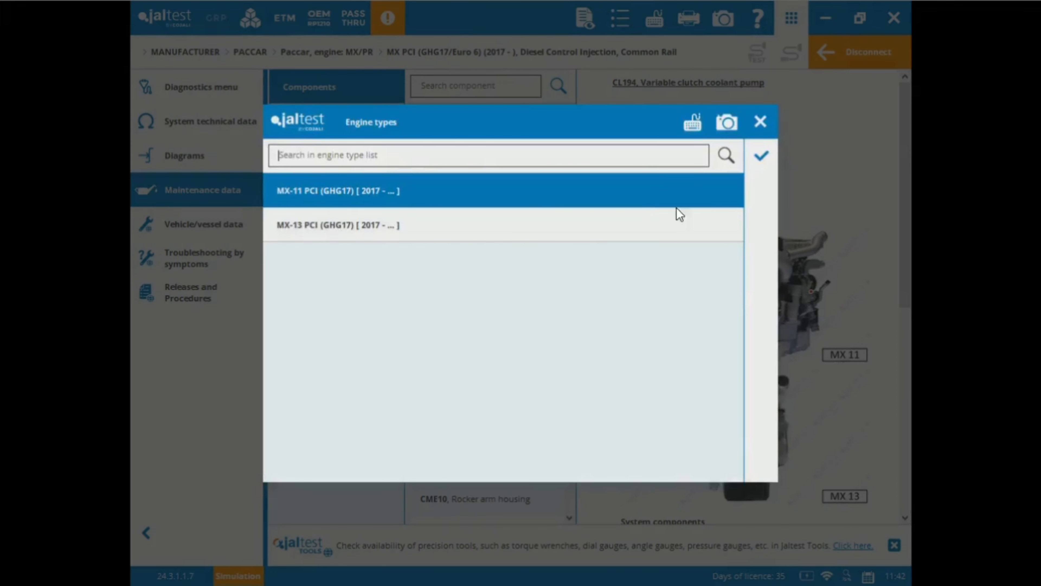
{"action": "left_click", "coordinate": [677, 220]}
{"action": "left_click", "coordinate": [760, 155]}
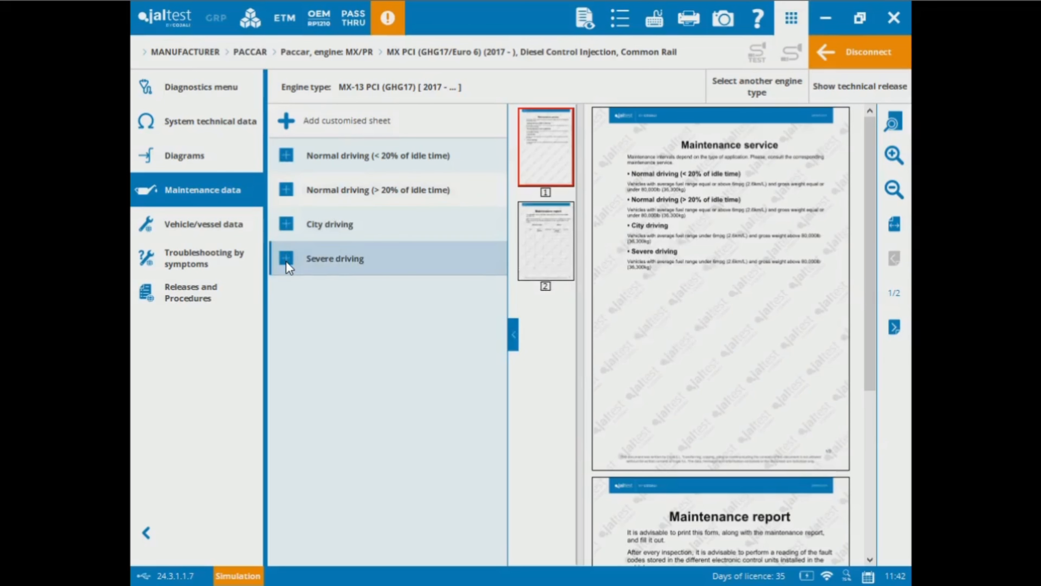
{"action": "left_click", "coordinate": [286, 223]}
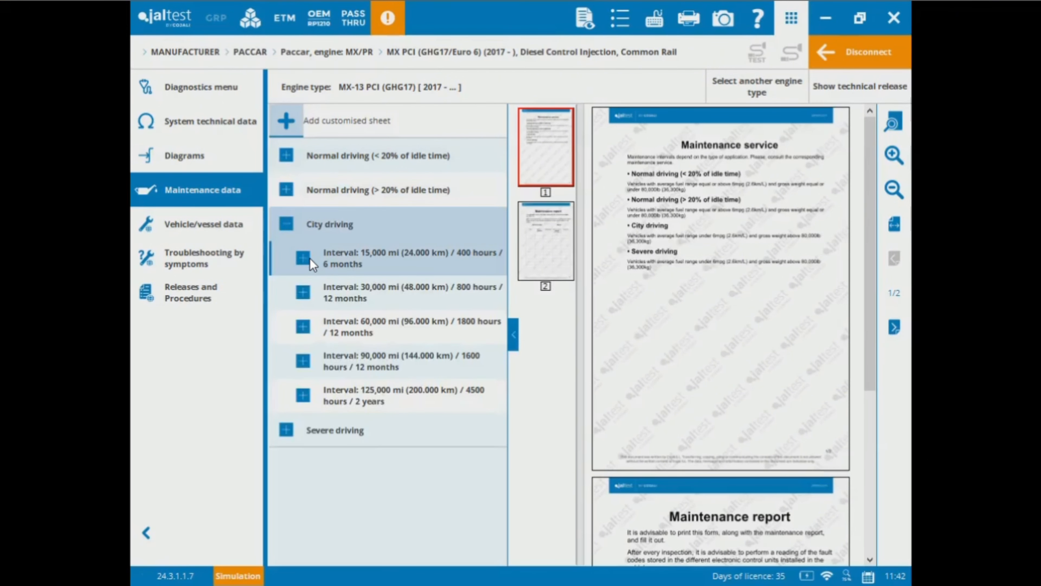
{"action": "left_click", "coordinate": [286, 224]}
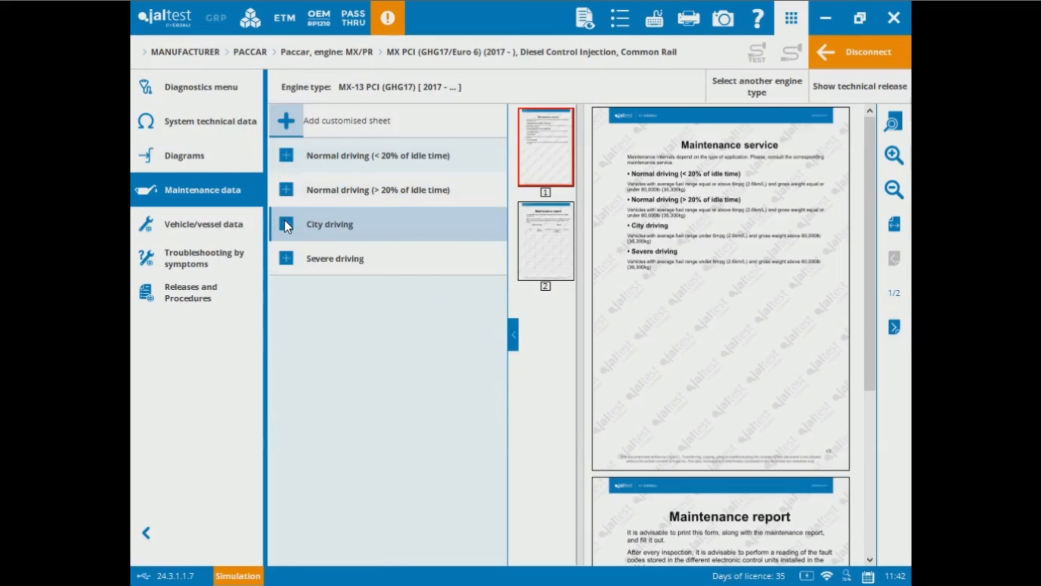
Display the vehicle technical data for the 12.9 485 (MX-13) GHG17 engine type and review its generic specifications.
{"action": "left_click", "coordinate": [208, 224]}
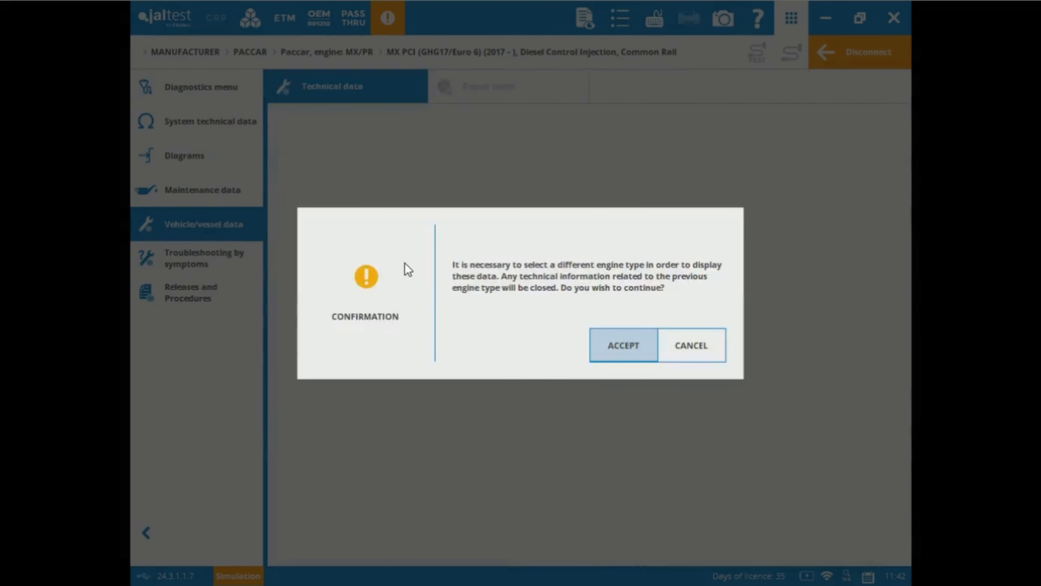
{"action": "left_click", "coordinate": [619, 346]}
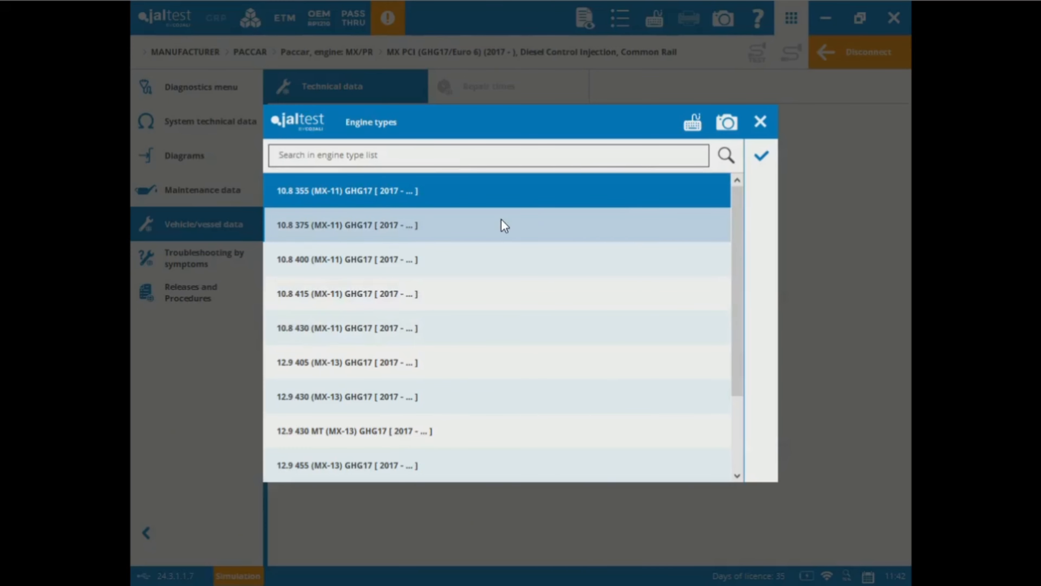
{"action": "left_click_drag", "start_coordinate": [737, 221], "coordinate": [744, 359]}
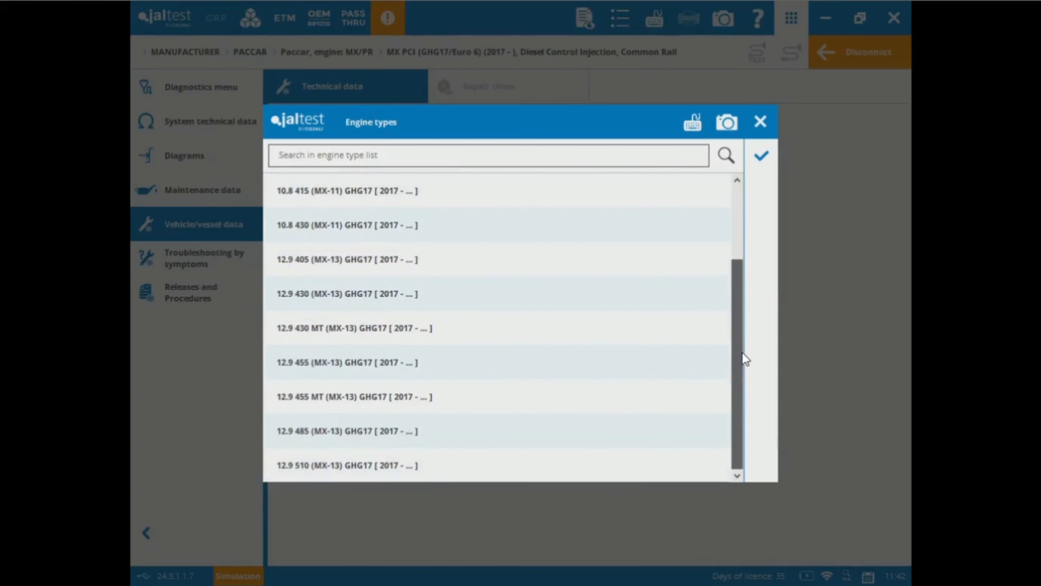
{"action": "left_click", "coordinate": [306, 432]}
{"action": "left_click", "coordinate": [761, 156]}
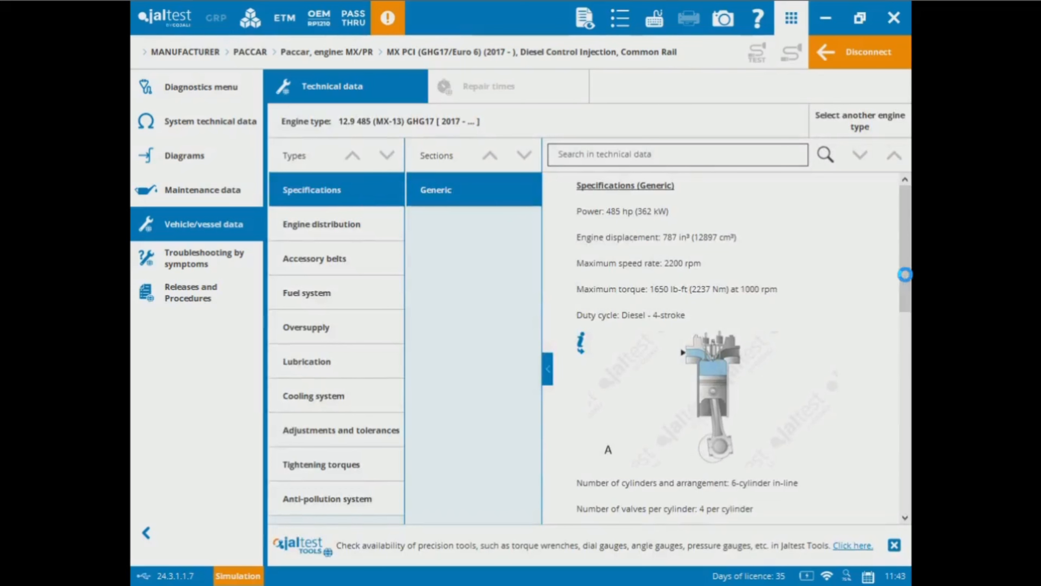
{"action": "mouse_move", "coordinate": [907, 275]}
{"action": "left_mouse_down"}
{"action": "mouse_move", "coordinate": [922, 292]}
{"action": "mouse_move", "coordinate": [913, 490]}
{"action": "mouse_move", "coordinate": [918, 198]}
{"action": "left_mouse_up"}
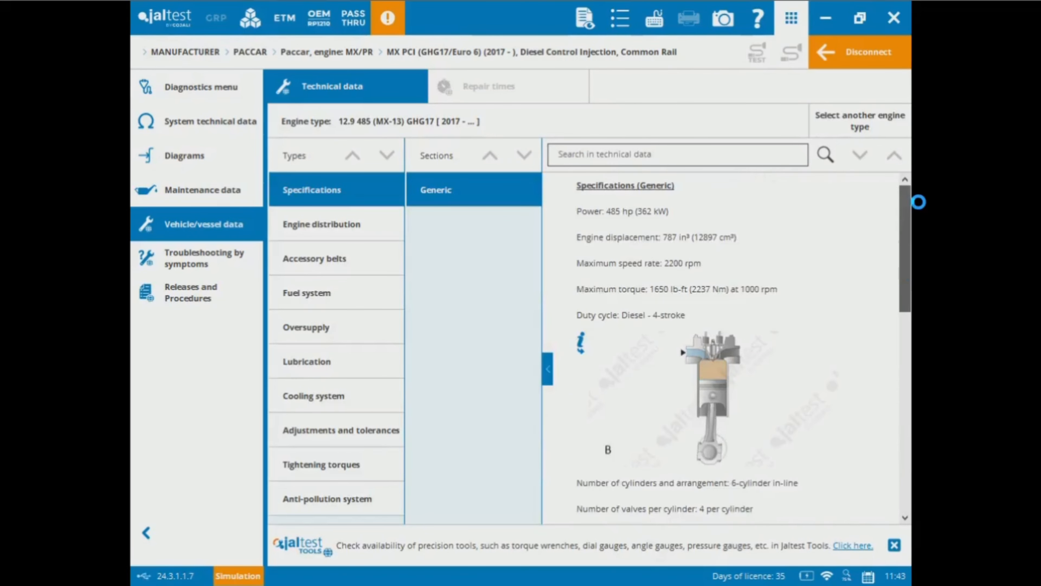
View the technical data on engine distribution and the accessory belt diagrams for types 1 and 2.
{"action": "left_click", "coordinate": [311, 240]}
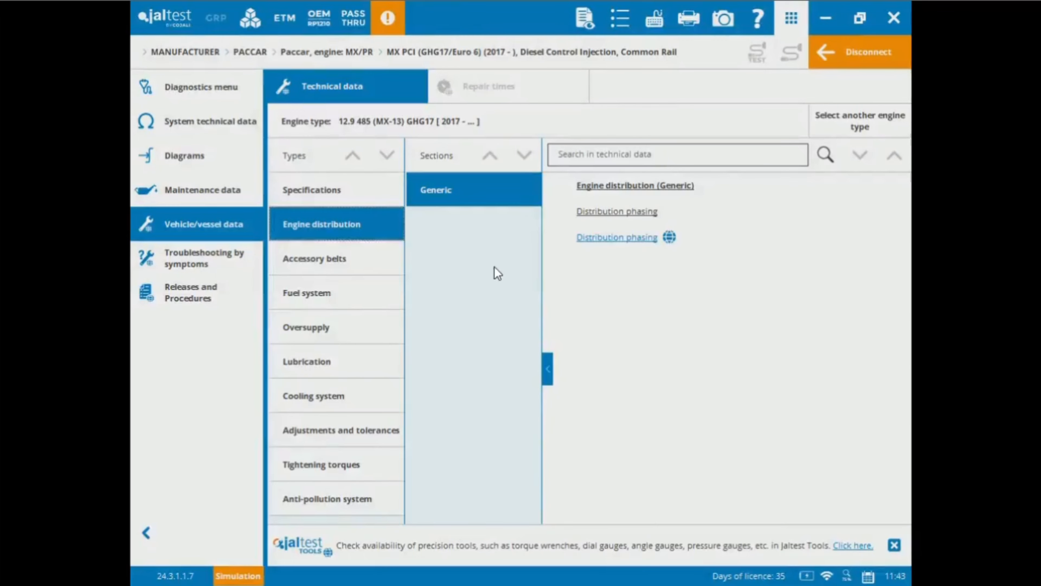
{"action": "left_click", "coordinate": [323, 257]}
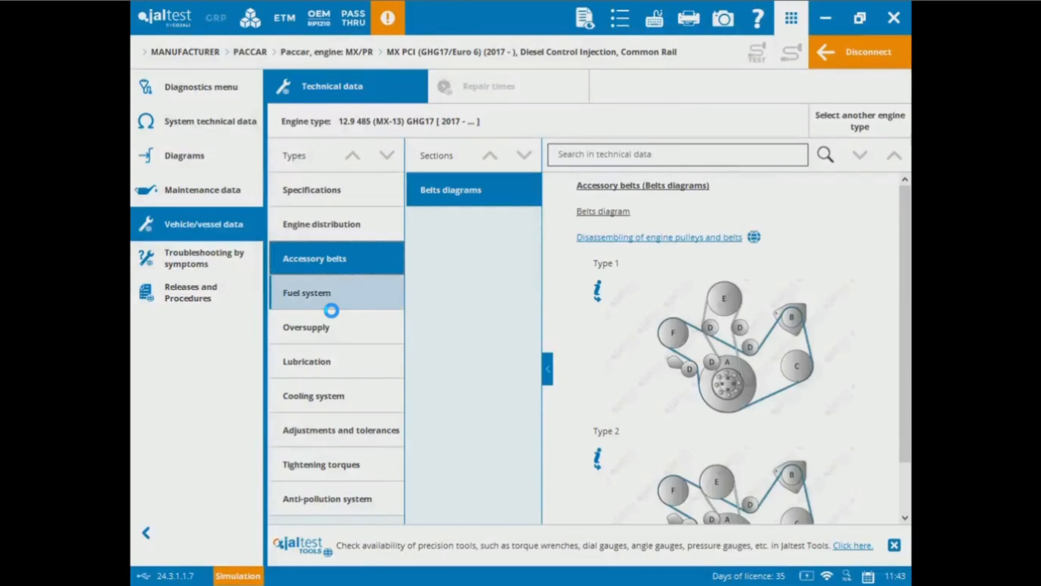
{"action": "scroll", "coordinate": [903, 350], "scroll_direction": "down", "scroll_amount": 2}
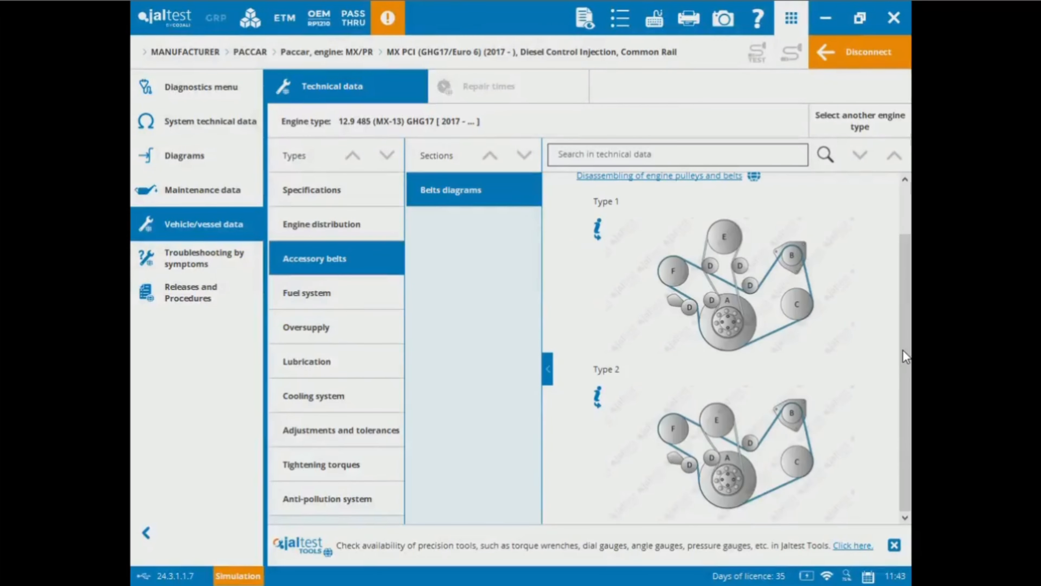
View the technical data on fuel system components, the oversupply turbocharger and the valve adjustment tolerances.
{"action": "left_click", "coordinate": [302, 293]}
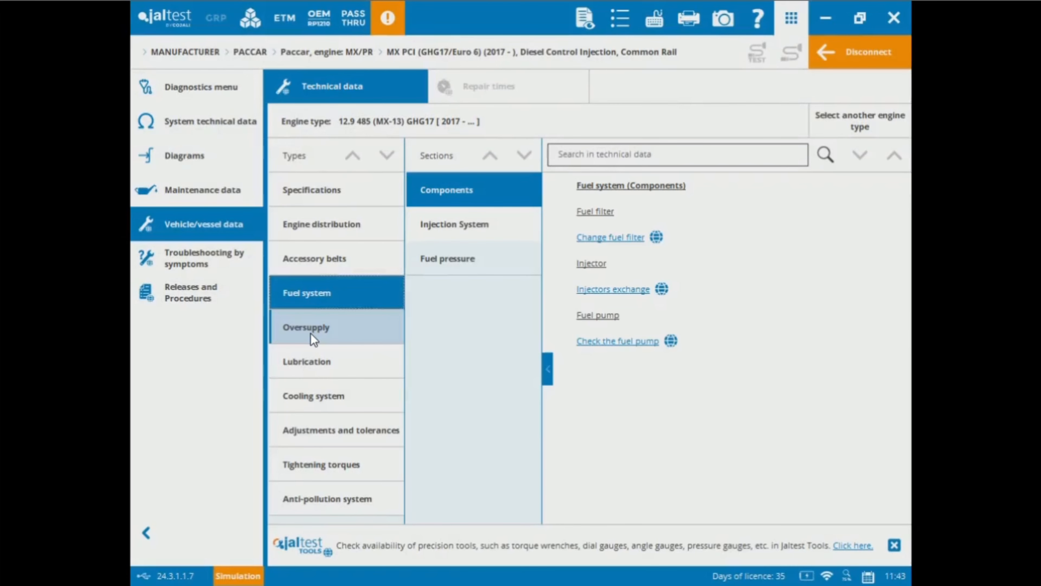
{"action": "left_click", "coordinate": [310, 333]}
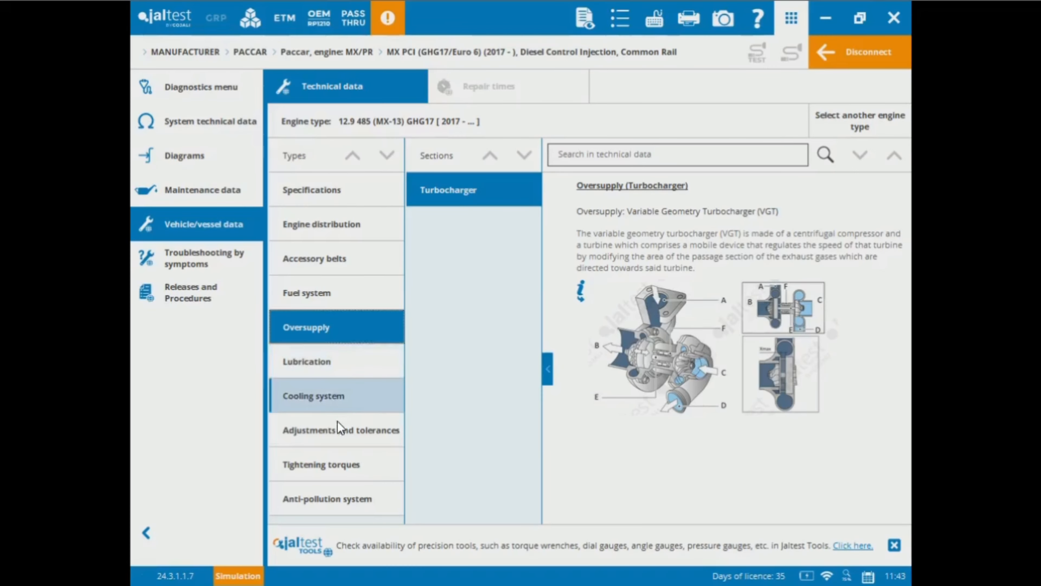
{"action": "left_click", "coordinate": [338, 435]}
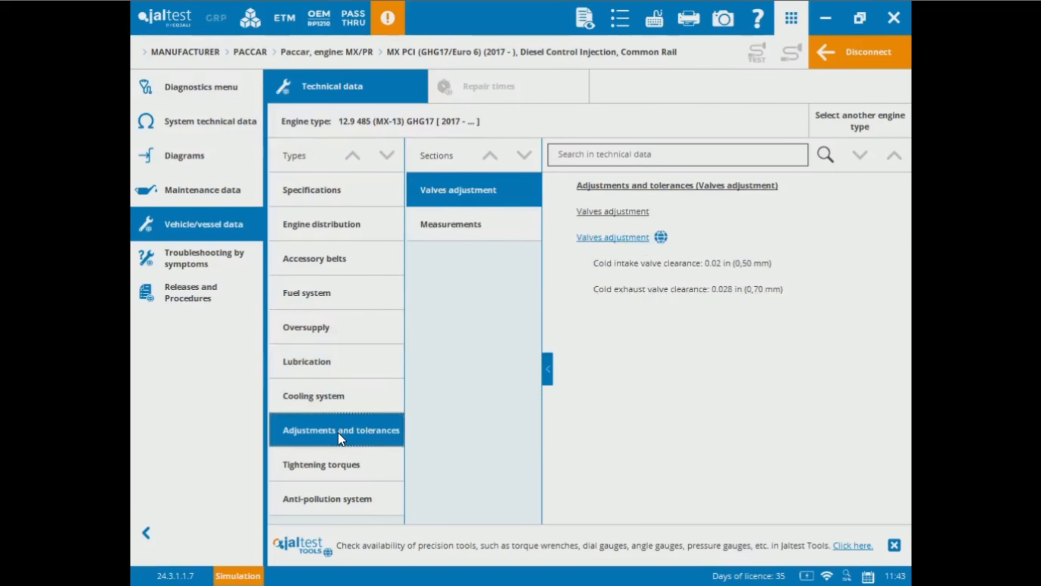
Review the symptoms available for troubleshooting the MX PCI engine, followed by its list of releases and procedures.
{"action": "left_click", "coordinate": [221, 274]}
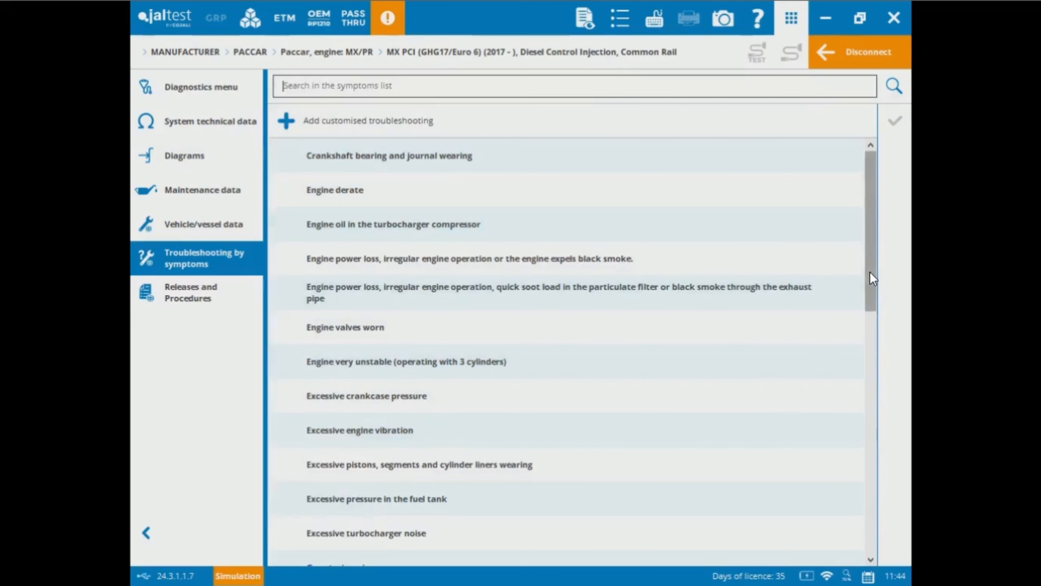
{"action": "scroll", "coordinate": [873, 349], "scroll_direction": "down", "scroll_amount": 2}
{"action": "scroll", "coordinate": [872, 375], "scroll_direction": "down", "scroll_amount": 6}
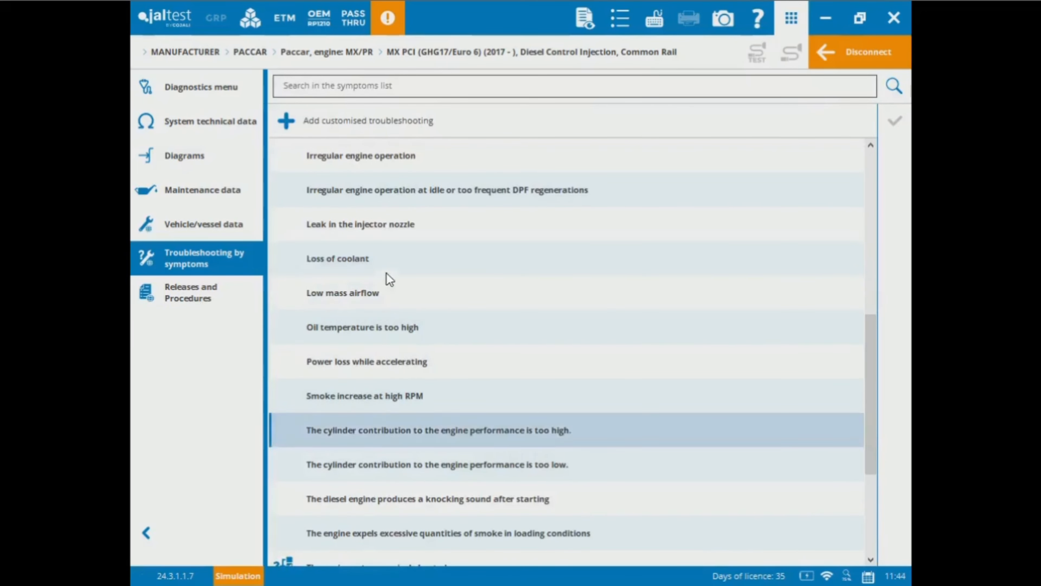
{"action": "left_click_drag", "start_coordinate": [873, 388], "coordinate": [844, 472]}
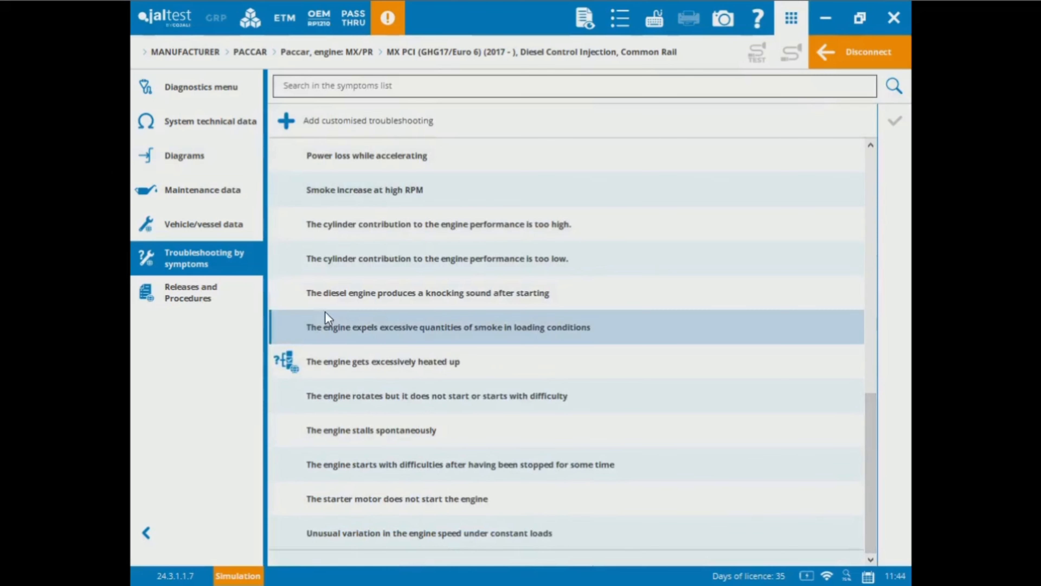
{"action": "left_click", "coordinate": [196, 299]}
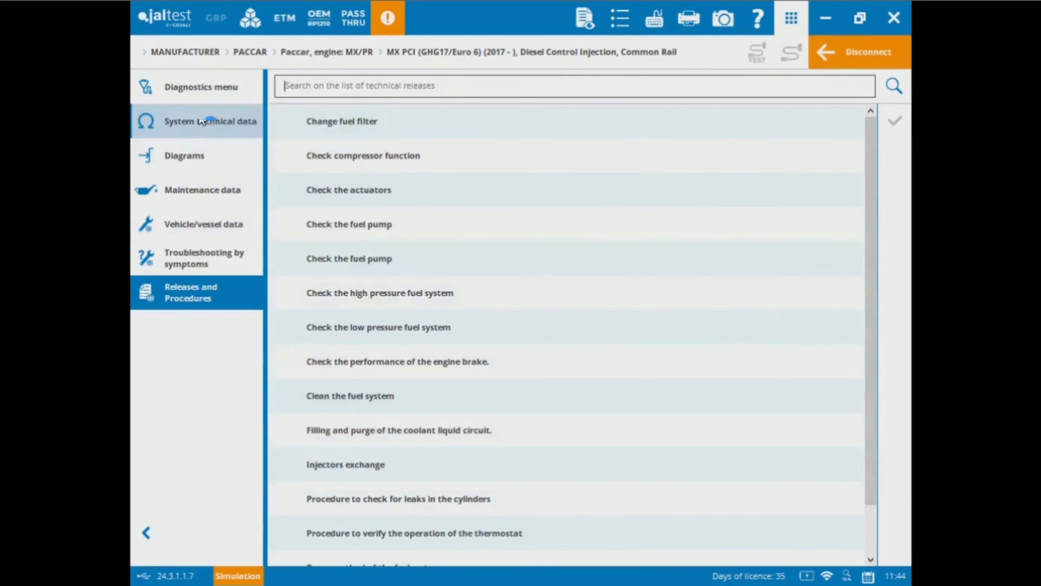
Return to the diagnostic functions, disconnect from the MX PCI (GHG17/Euro 6) system and clear the Engine type filter.
{"action": "left_click", "coordinate": [208, 103]}
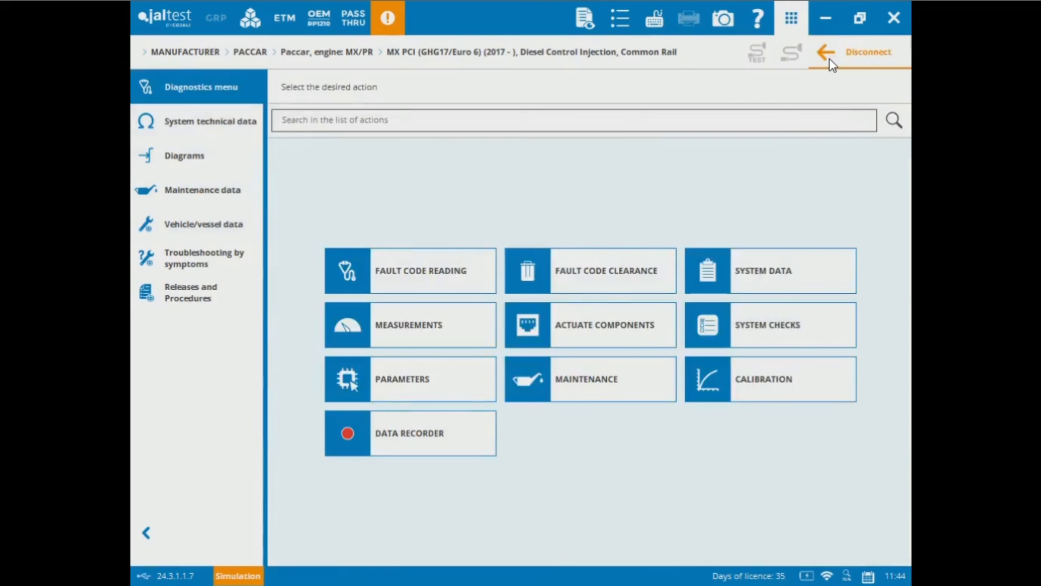
{"action": "left_click", "coordinate": [830, 58]}
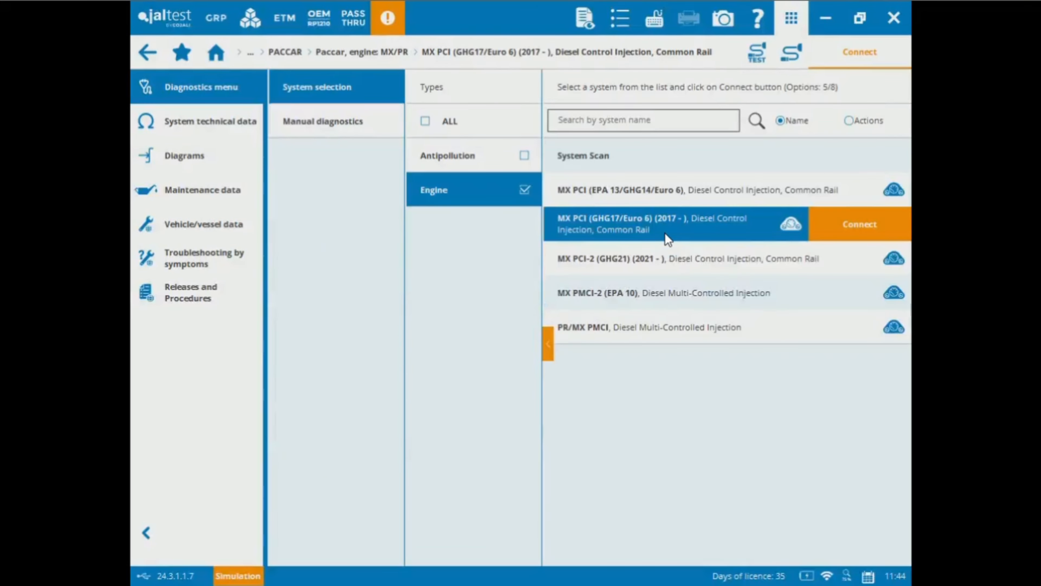
{"action": "left_click", "coordinate": [523, 189]}
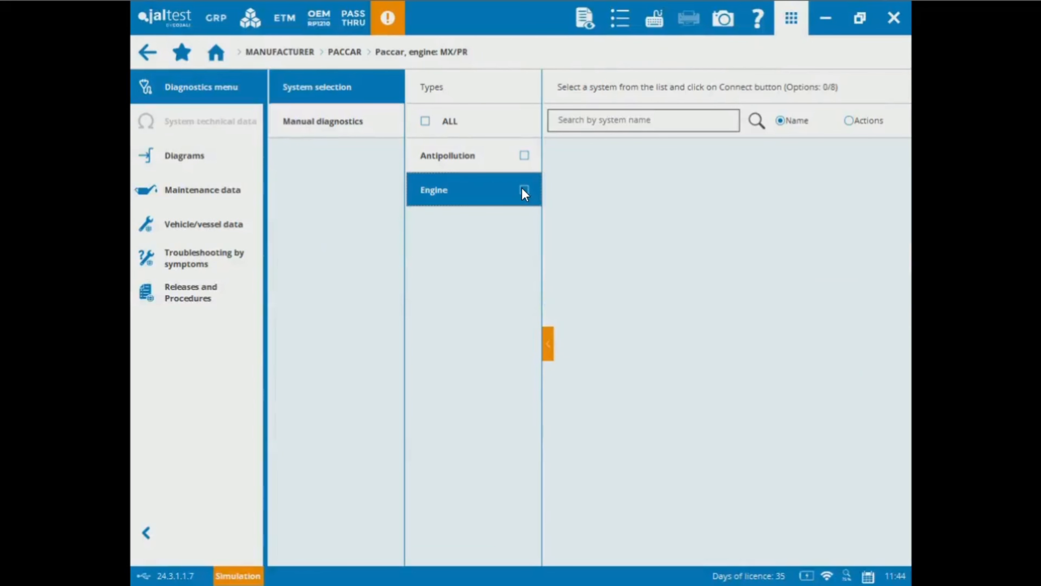
Leave the MX/PR engine, choose to save a diagnosis report and review all pages of its preview.
{"action": "left_click", "coordinate": [151, 54]}
{"action": "left_click", "coordinate": [610, 344]}
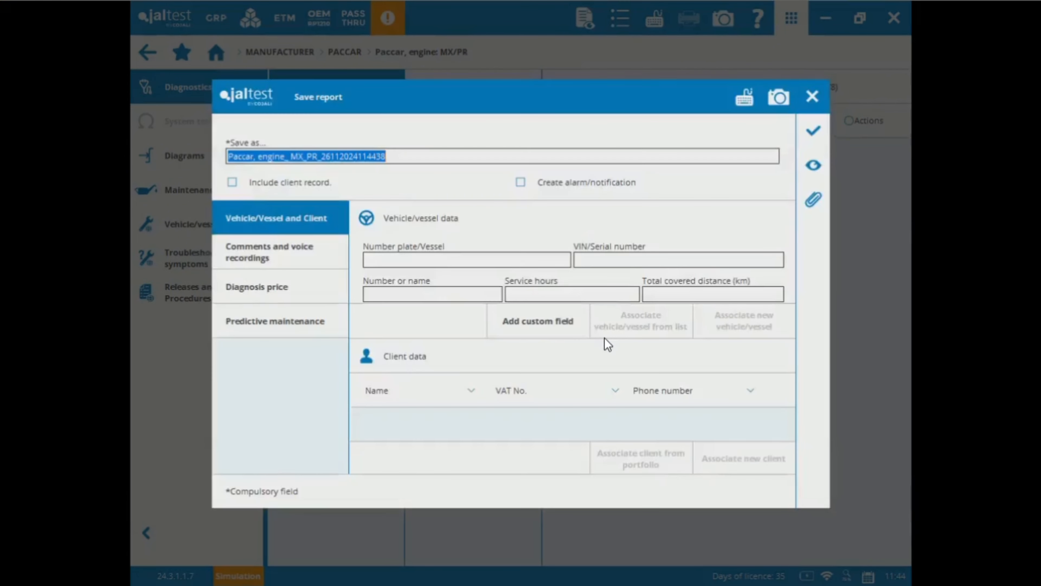
{"action": "left_click", "coordinate": [825, 172]}
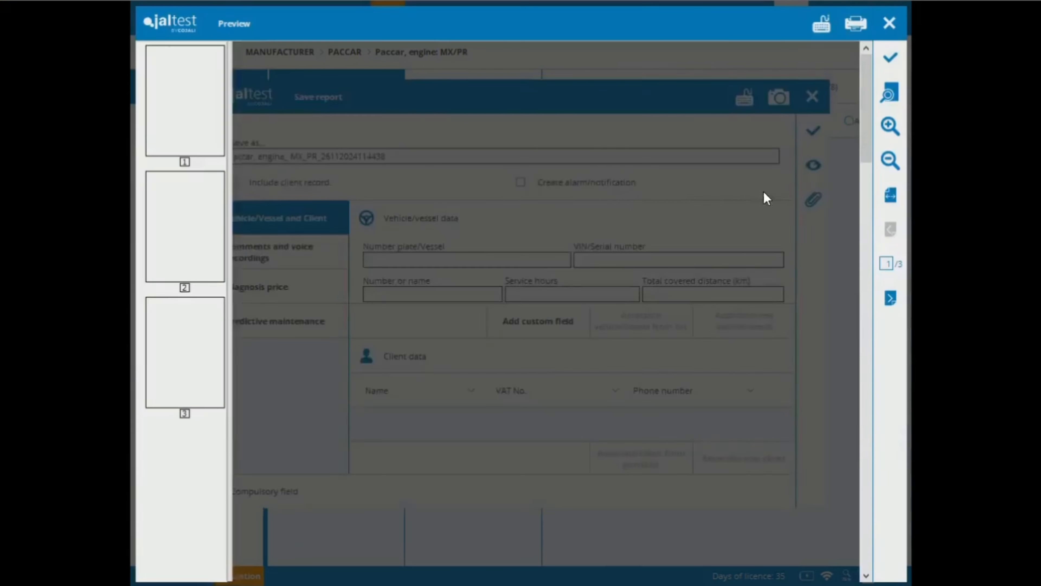
{"action": "scroll", "coordinate": [584, 254], "scroll_direction": "down", "scroll_amount": 15}
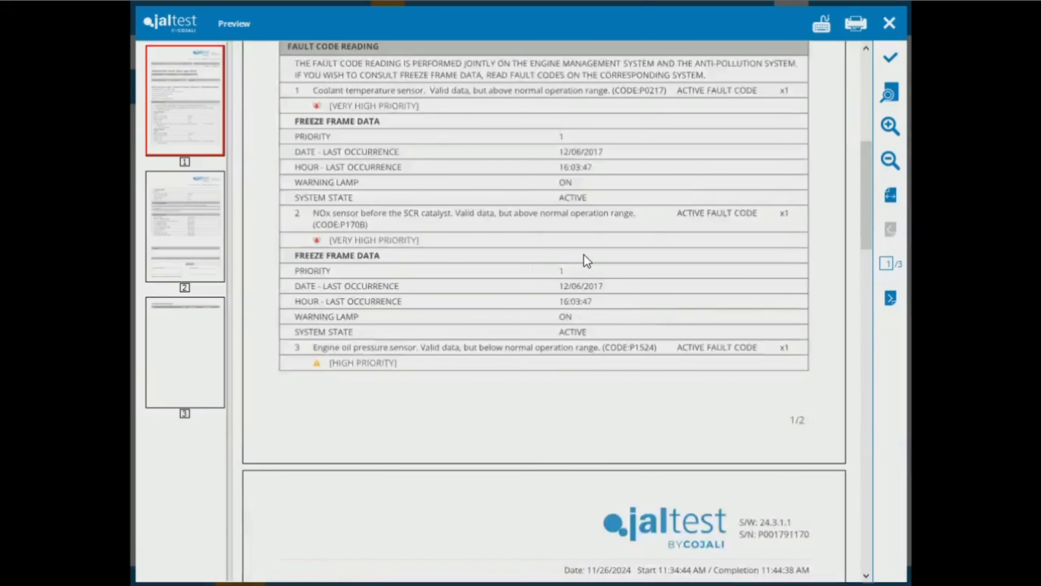
{"action": "scroll", "coordinate": [584, 255], "scroll_direction": "down", "scroll_amount": 15}
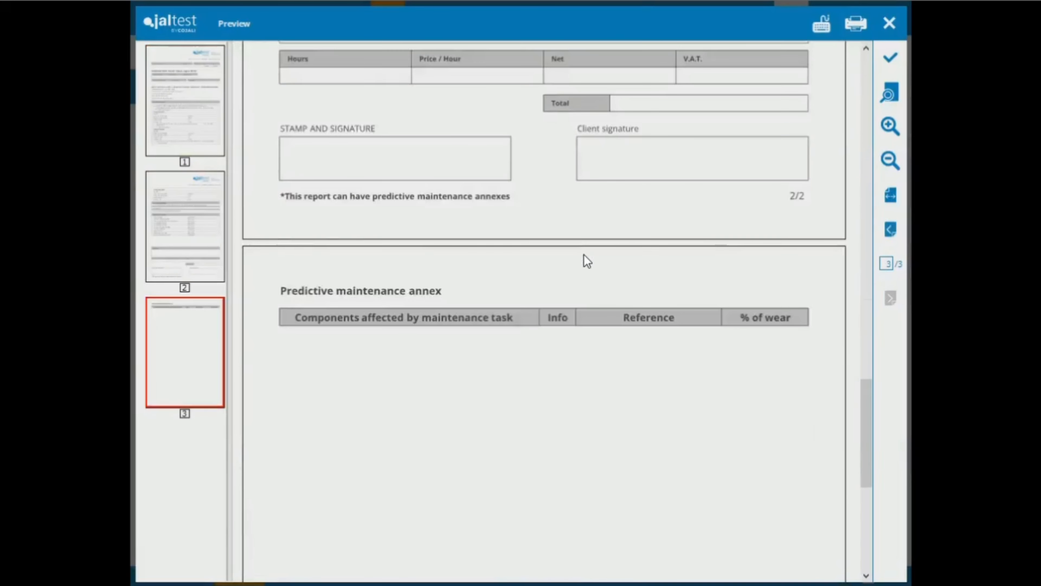
{"action": "scroll", "coordinate": [587, 261], "scroll_direction": "up", "scroll_amount": 20}
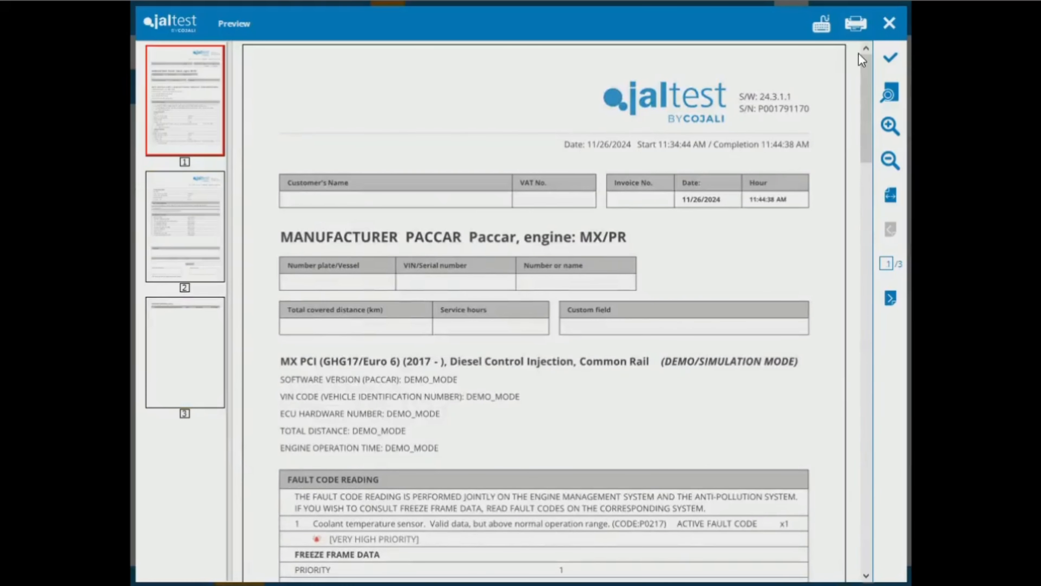
{"action": "left_click", "coordinate": [889, 55]}
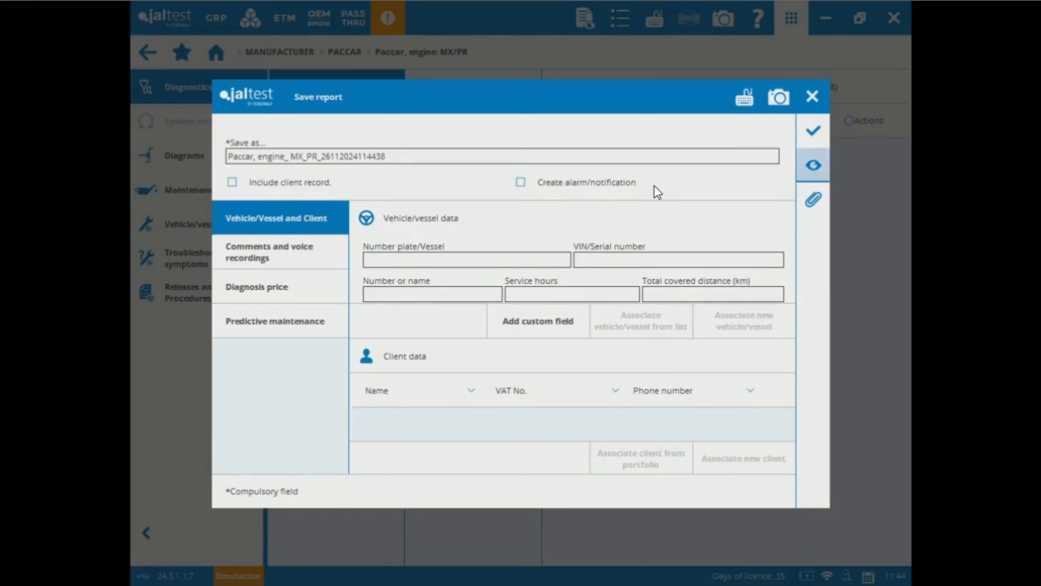
Save the diagnosis report under the proposed name and go back from the Paccar systems through the manufacturer brand selection.
{"action": "left_click", "coordinate": [814, 131]}
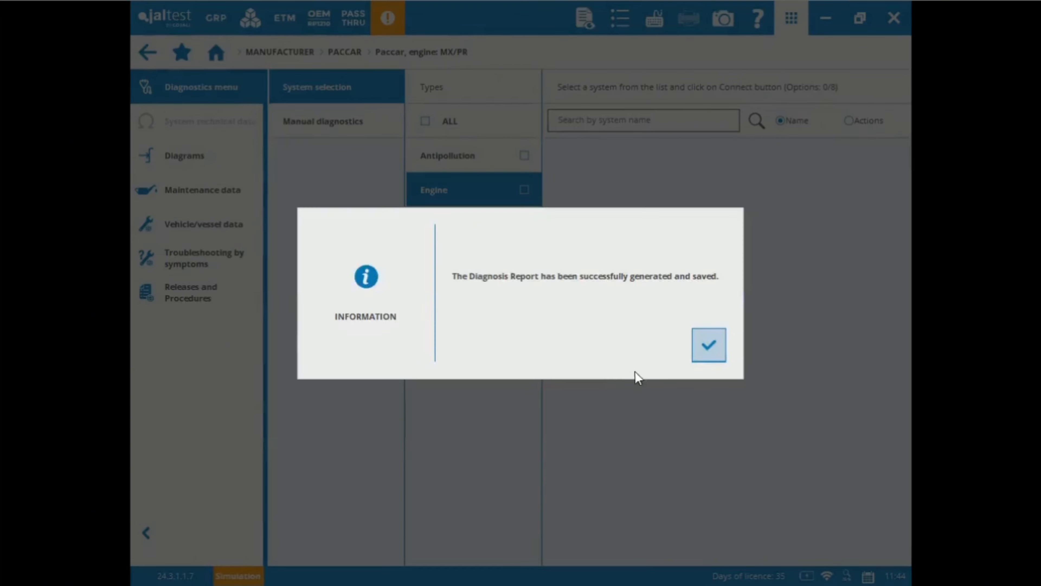
{"action": "left_click", "coordinate": [709, 343]}
{"action": "left_click", "coordinate": [623, 344]}
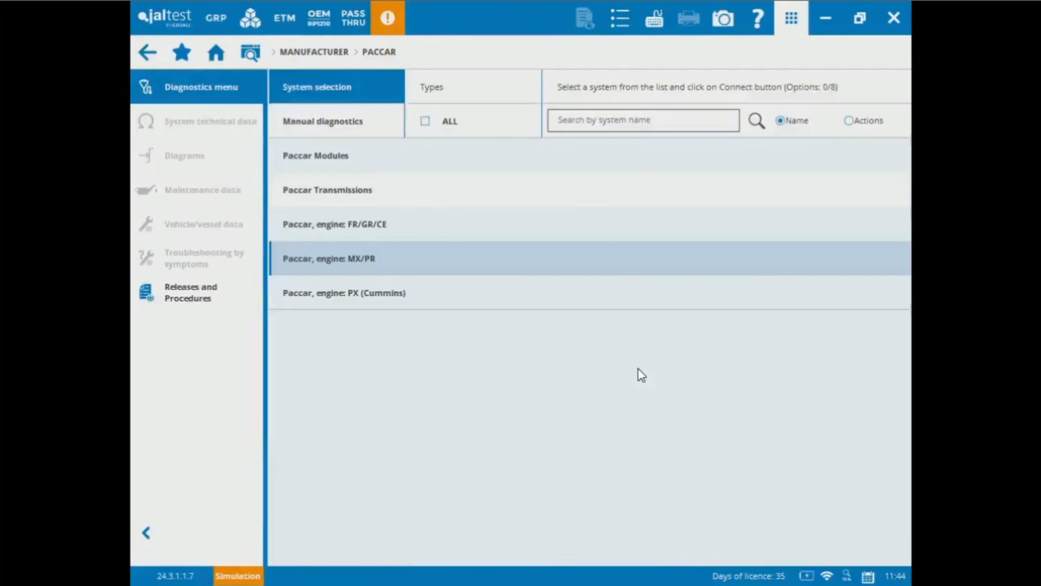
{"action": "left_click", "coordinate": [147, 52]}
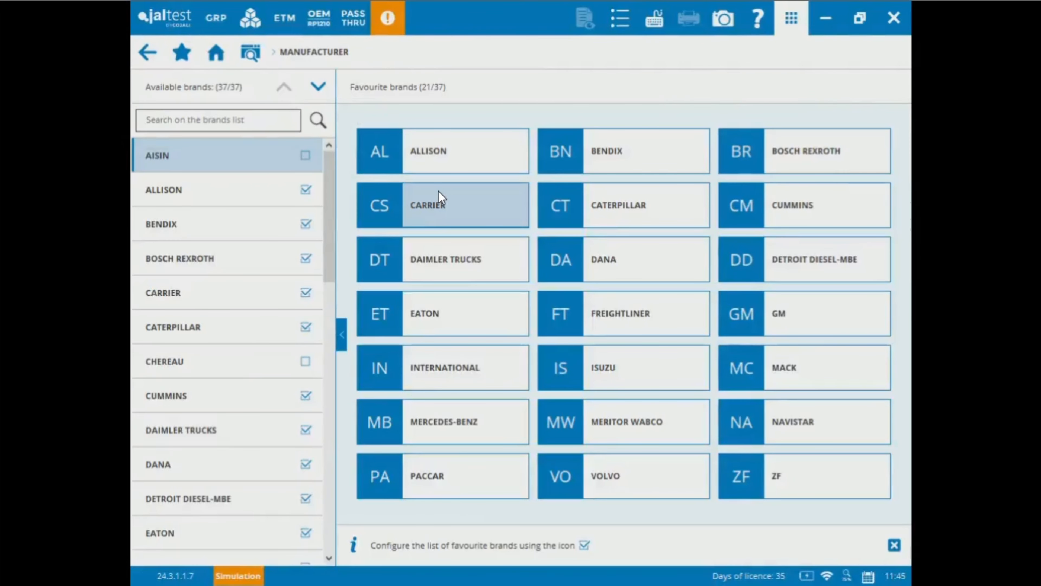
{"action": "left_click", "coordinate": [161, 56]}
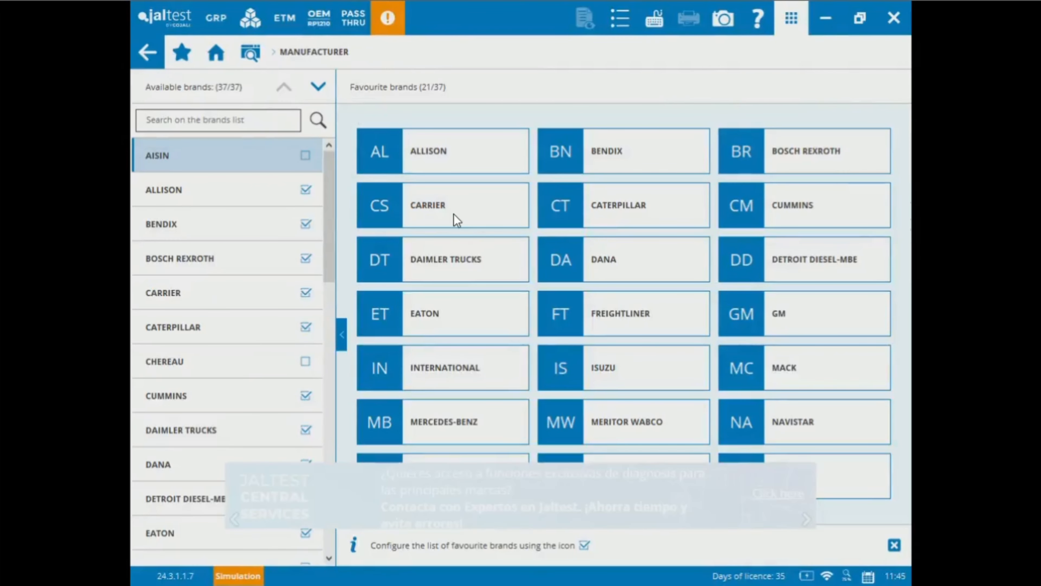